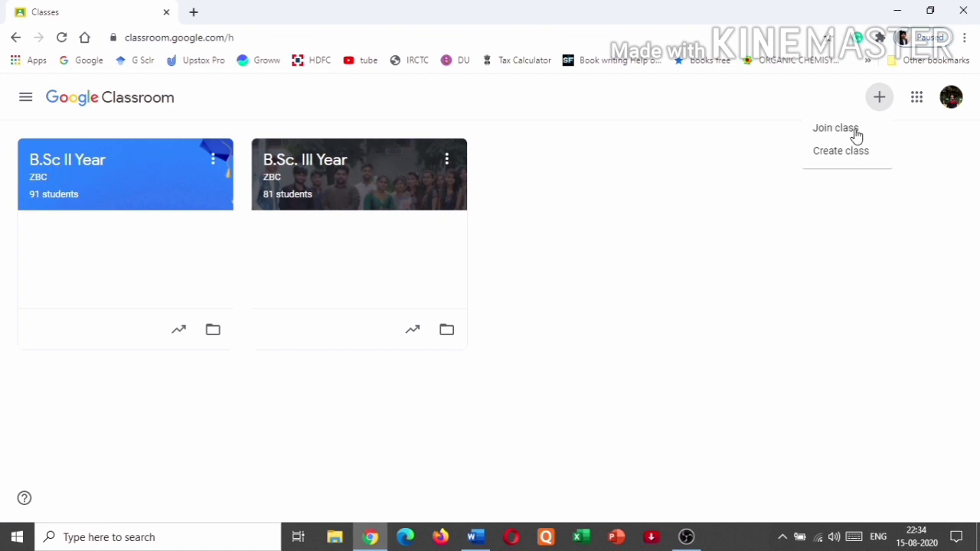
# Create a class named ABCD, acknowledging the notice about using Classroom at a school with students
pyautogui.click(841, 151)
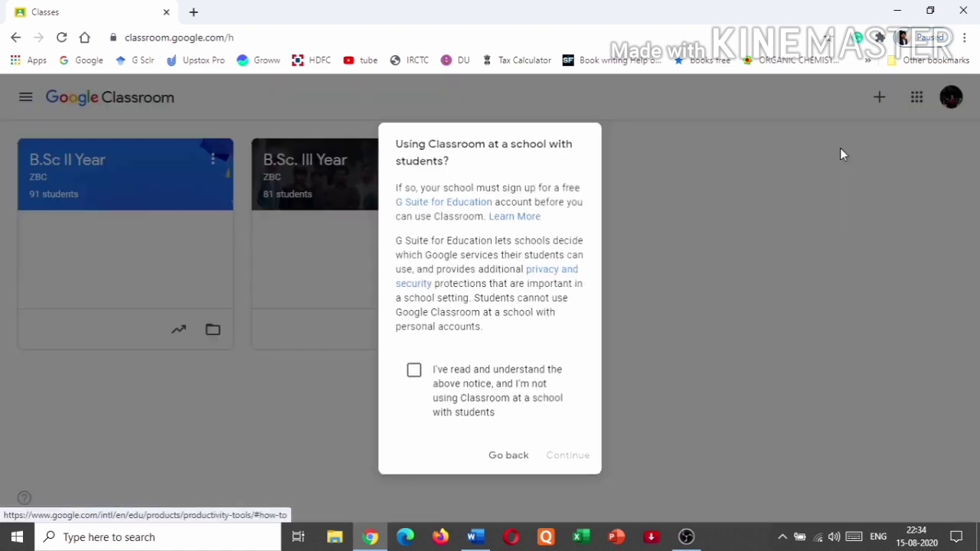
pyautogui.click(415, 374)
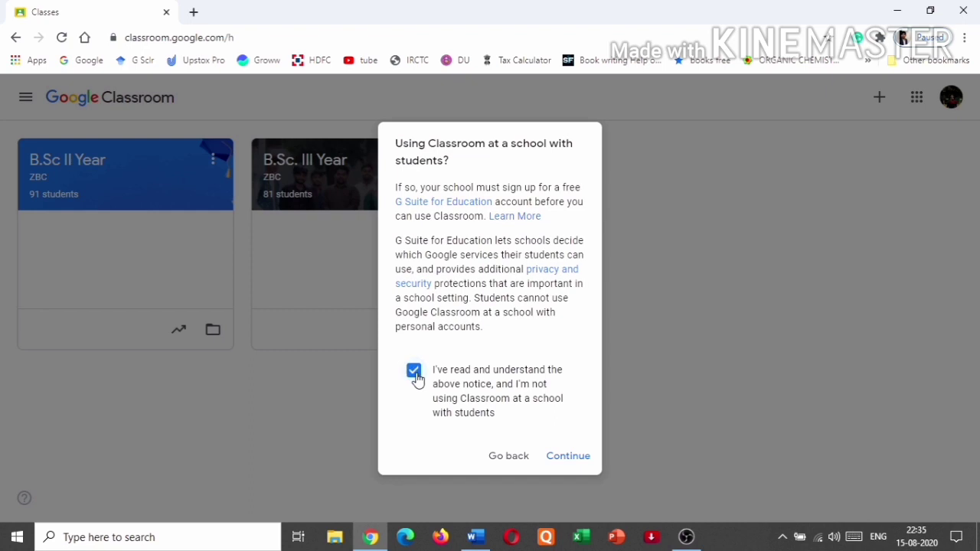
pyautogui.click(569, 458)
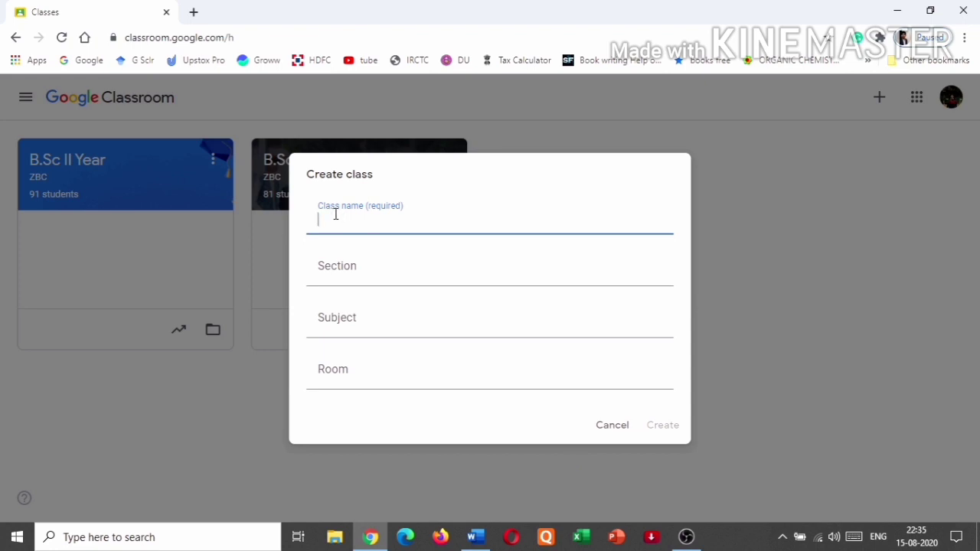
pyautogui.write('ABCD')
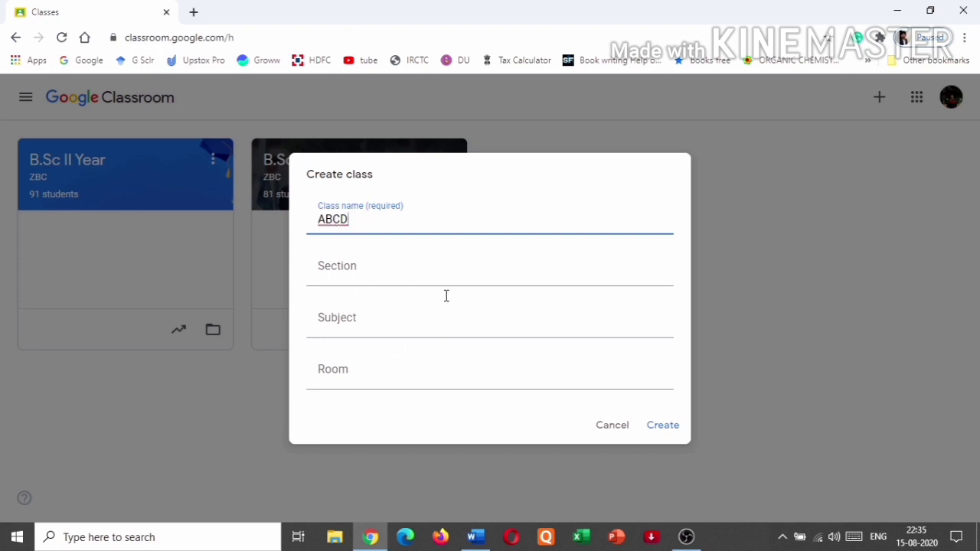
pyautogui.click(663, 427)
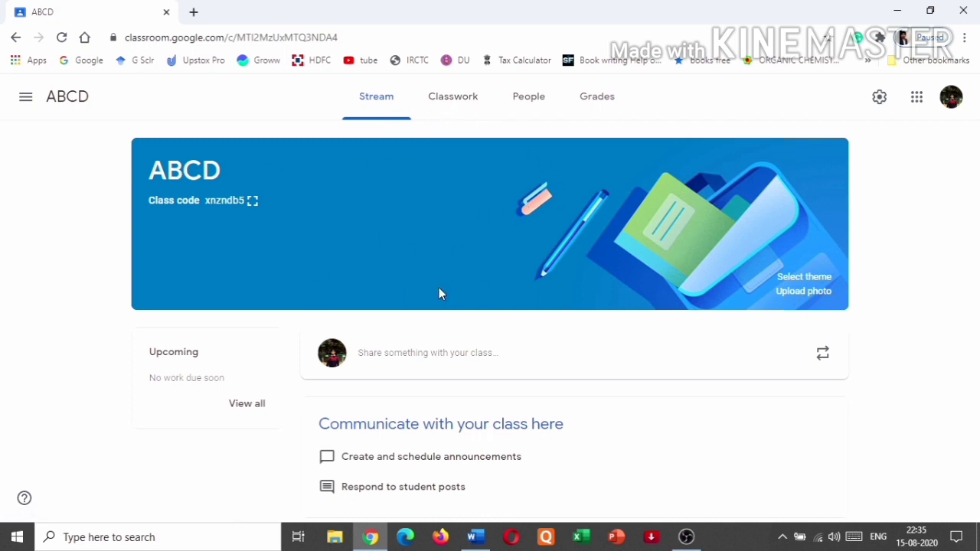
# Display the new class's code enlarged, copy it and close the enlarged view
pyautogui.click(252, 201)
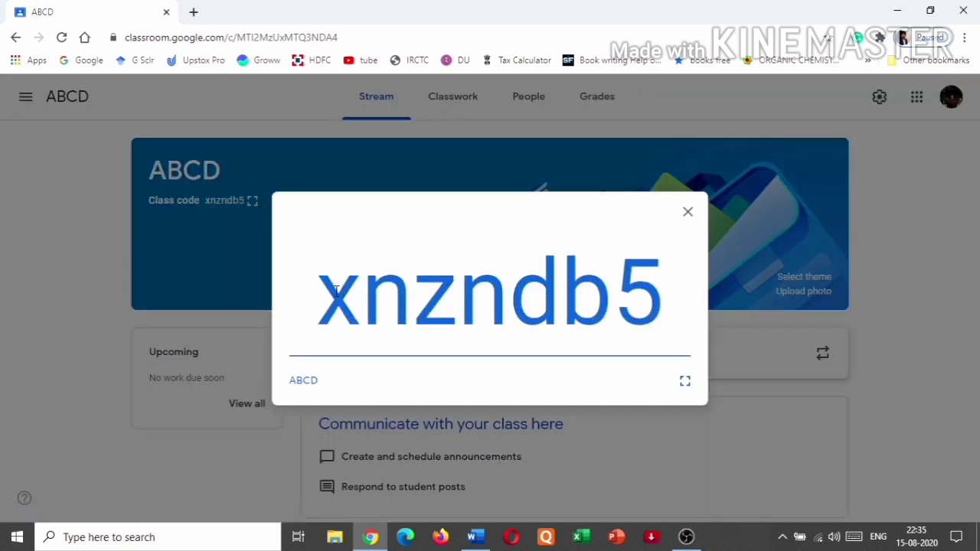
pyautogui.moveTo(334, 291); pyautogui.dragTo(640, 307)
pyautogui.rightClick(640, 291)
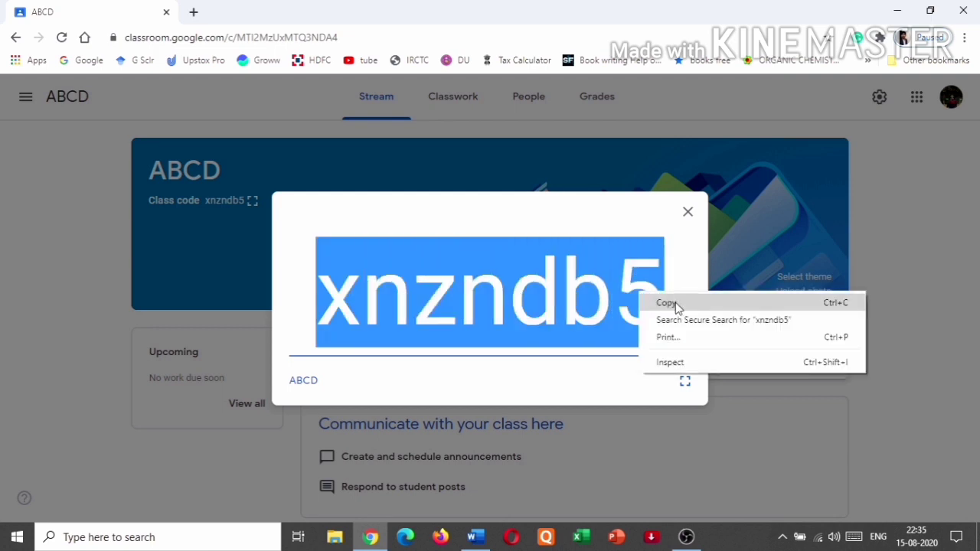
pyautogui.click(667, 303)
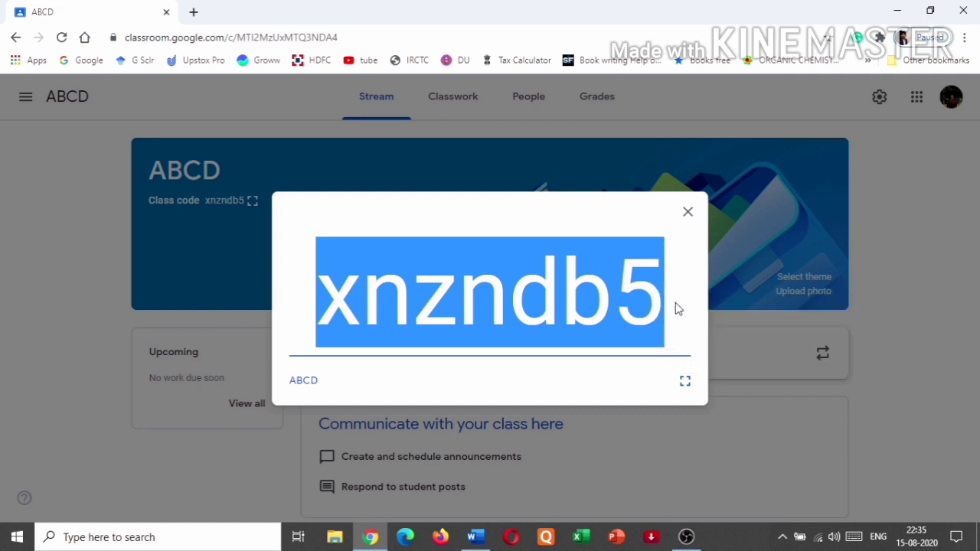
pyautogui.press('Escape')
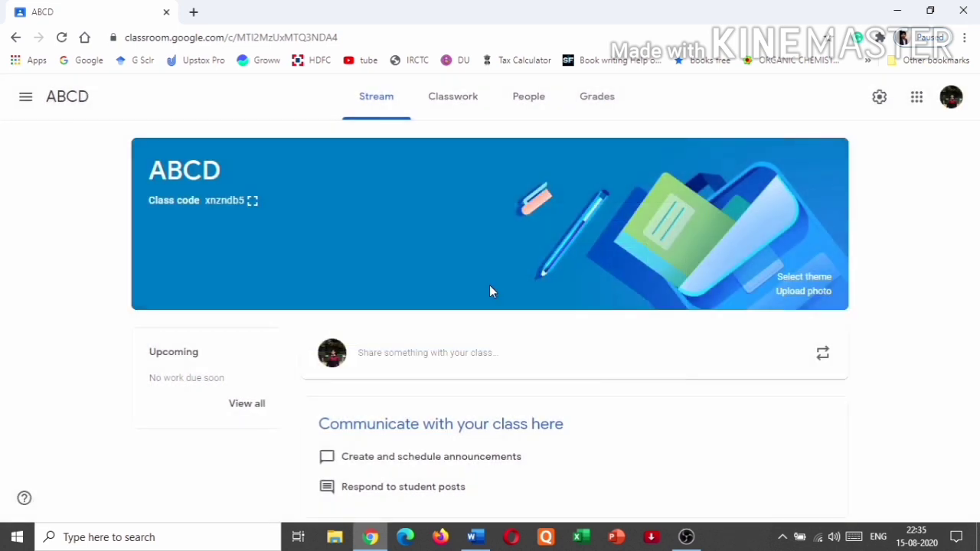
# Apply the purple laboratory glassware theme from the Math & Science gallery, and view the banner photo upload option
pyautogui.click(804, 277)
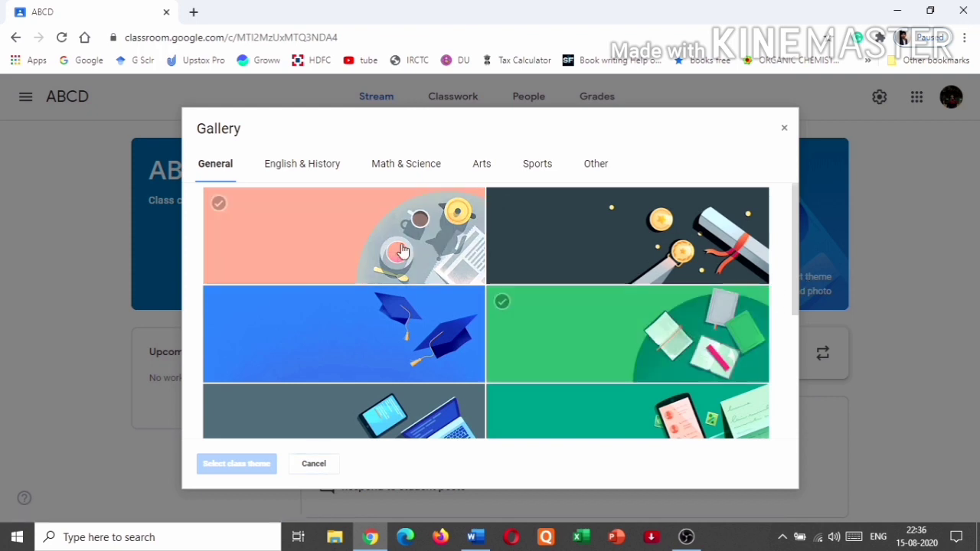
pyautogui.click(303, 169)
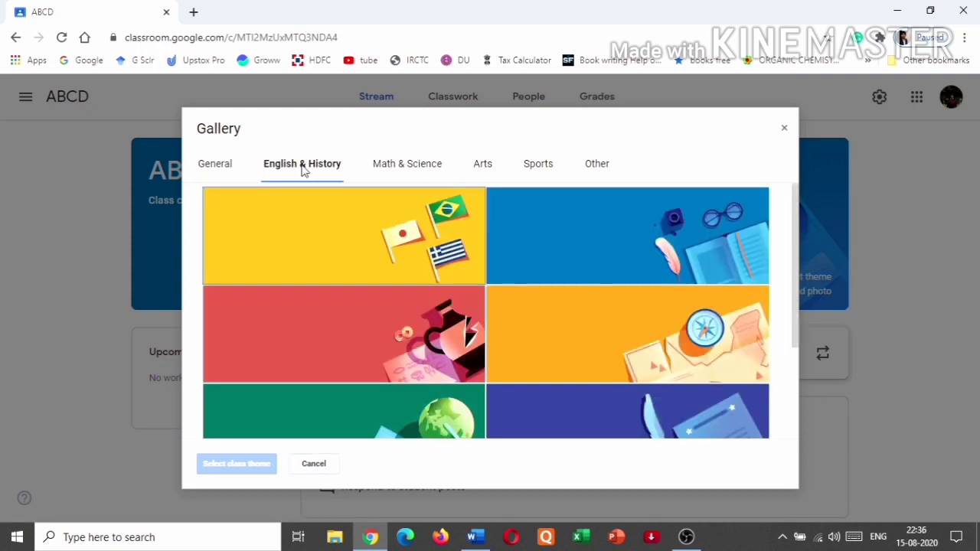
pyautogui.click(404, 170)
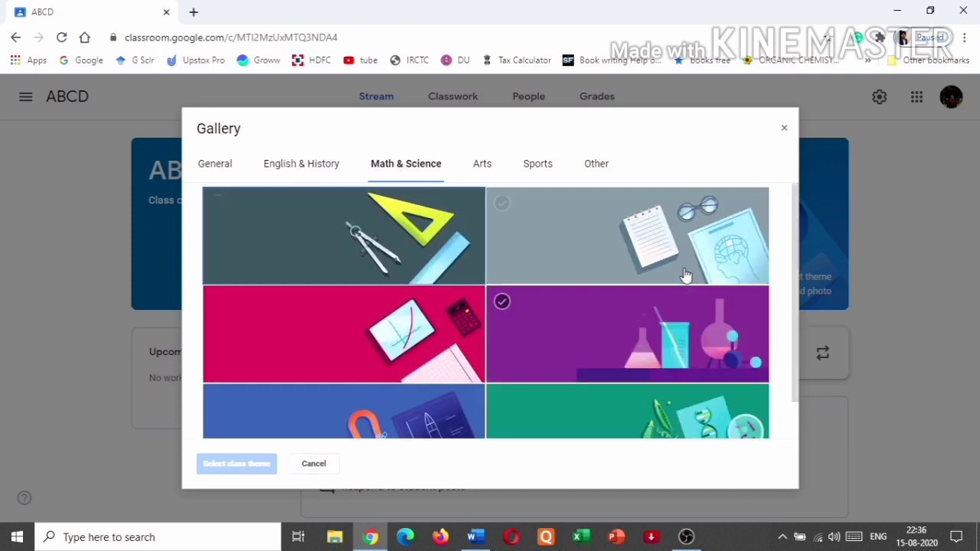
pyautogui.click(623, 329)
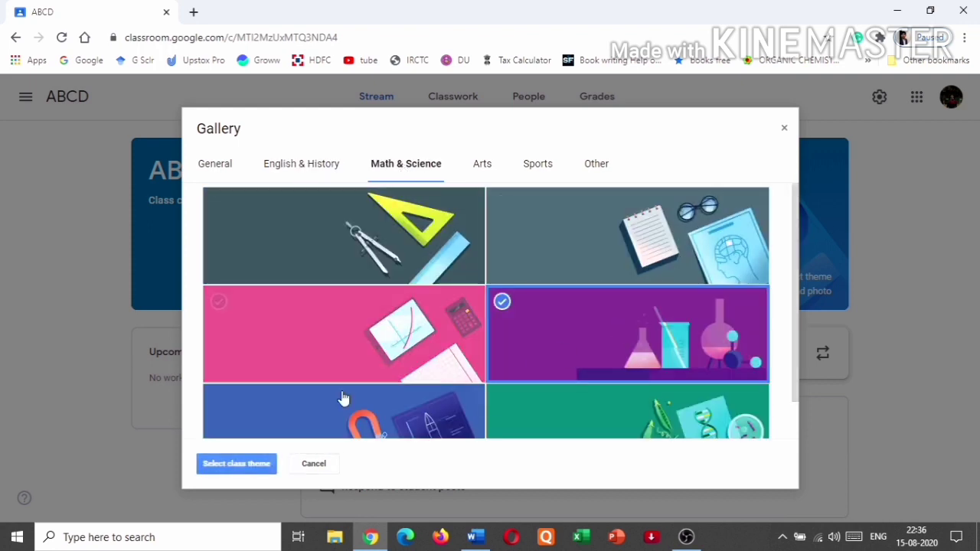
pyautogui.click(238, 464)
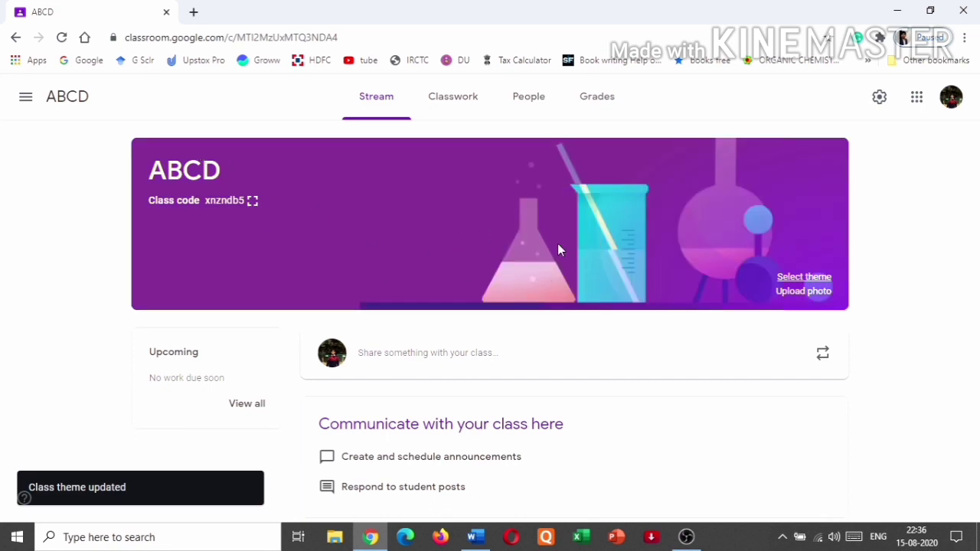
pyautogui.click(804, 296)
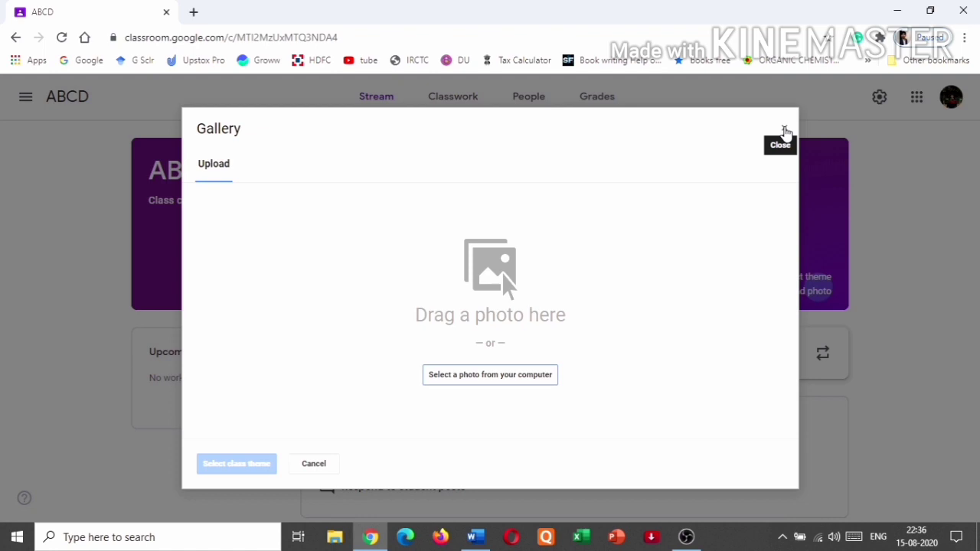
pyautogui.click(785, 130)
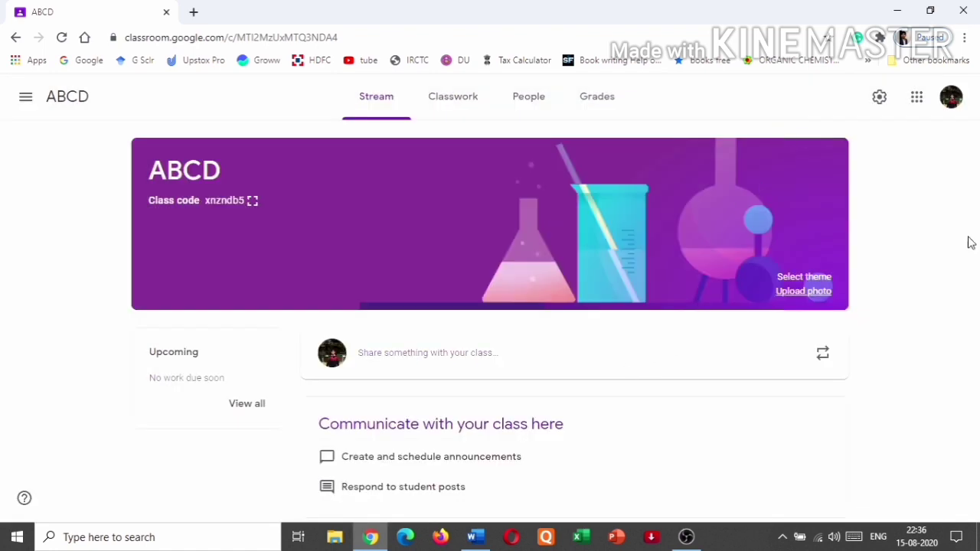
# Change the class name to ABCDE in the class settings
pyautogui.click(882, 100)
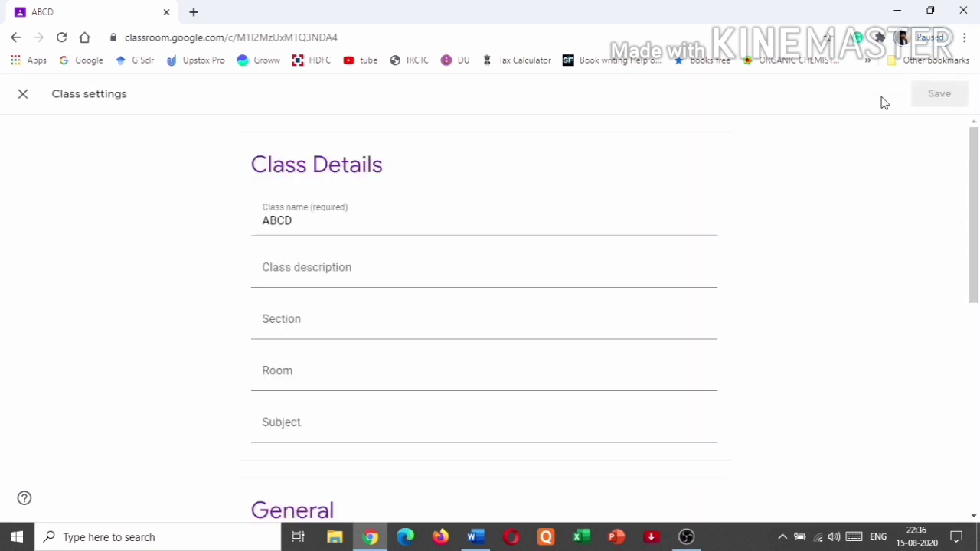
pyautogui.click(315, 230)
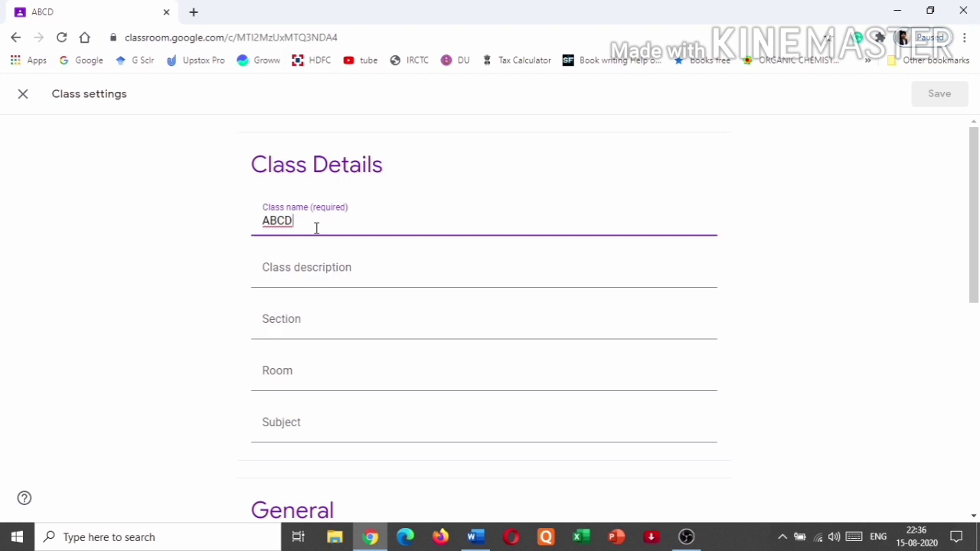
pyautogui.write('E')
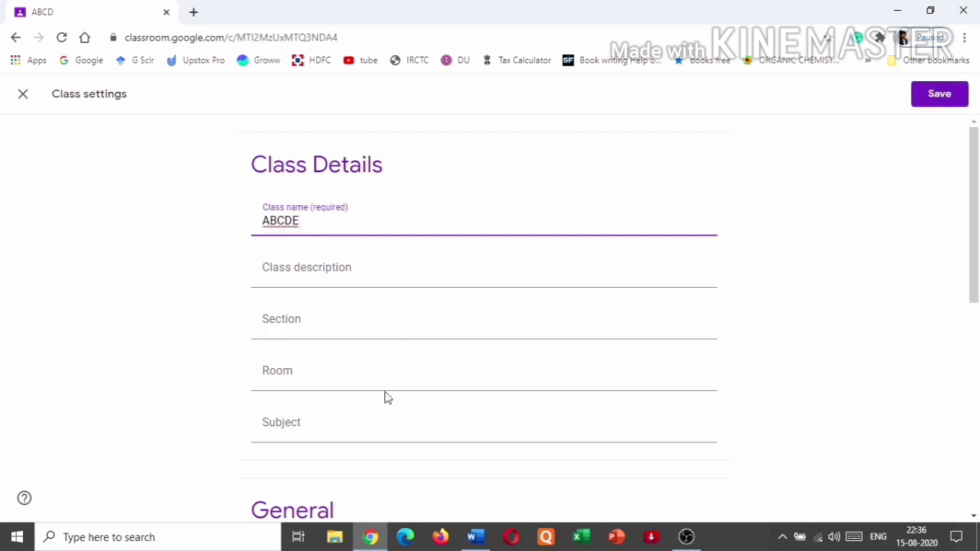
# Examine the available class code actions and the Stream posting permission options in the General settings
pyautogui.scroll(-4, 442, 383)
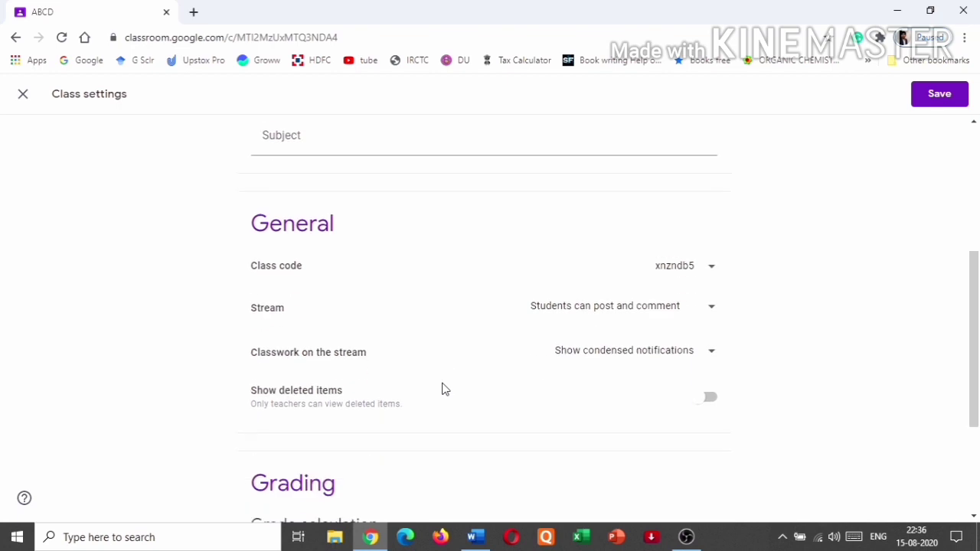
pyautogui.click(715, 269)
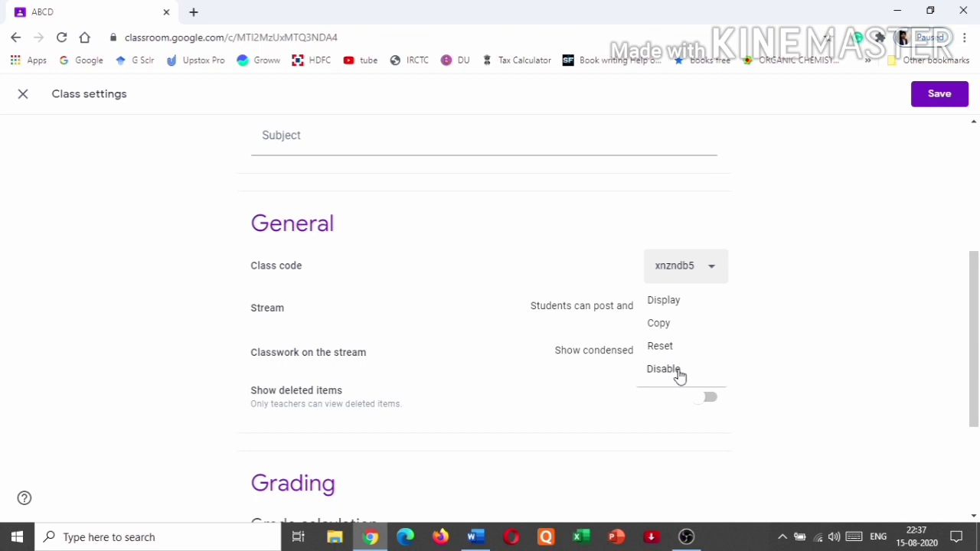
pyautogui.click(852, 352)
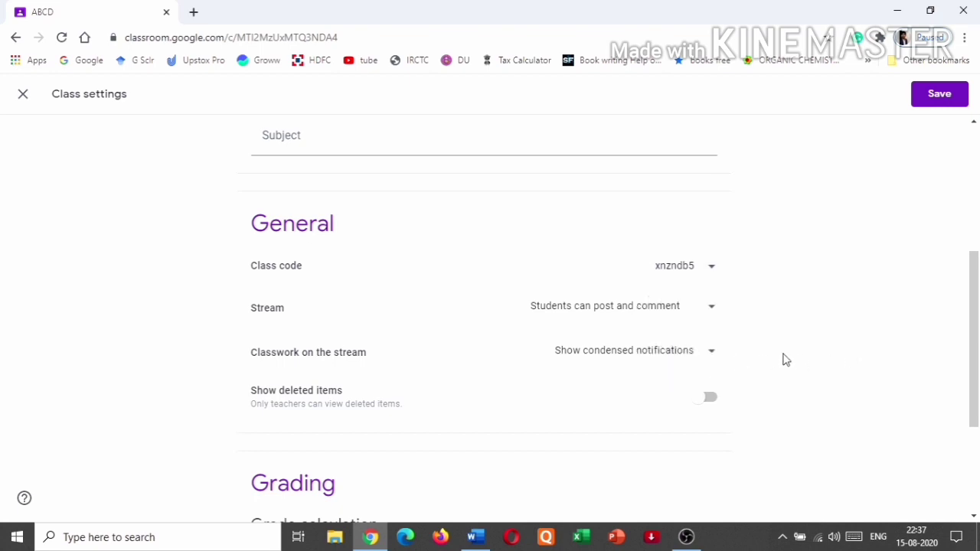
pyautogui.click(713, 310)
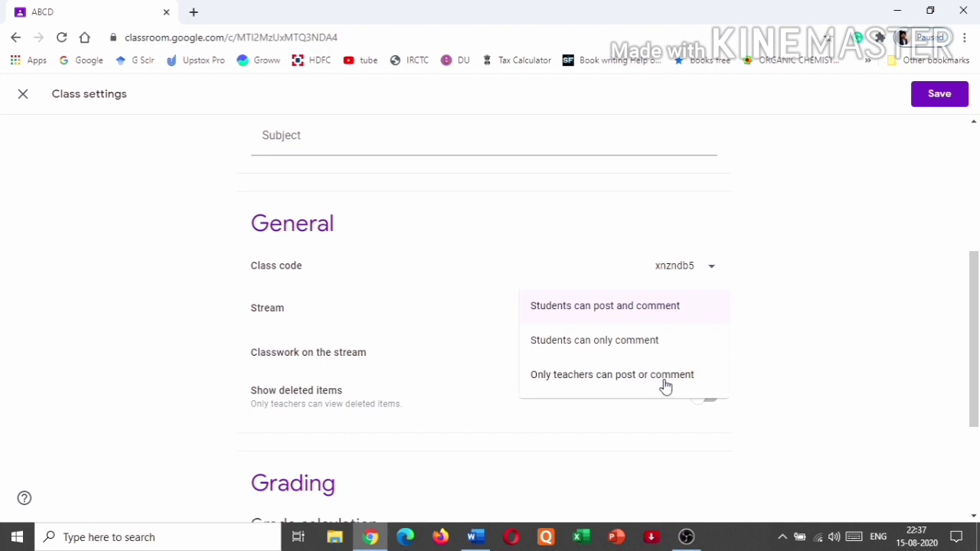
pyautogui.click(833, 337)
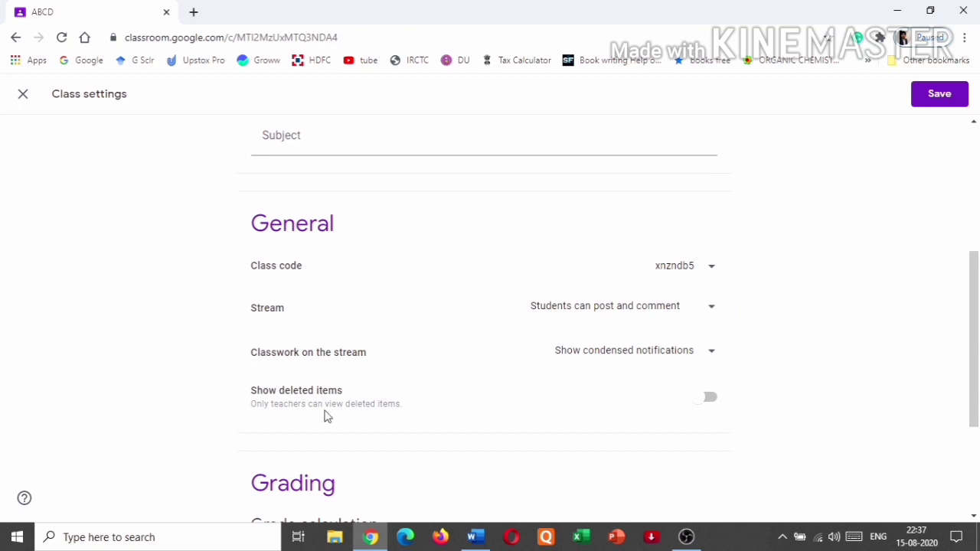
# Turn on Show deleted items and view the options for overall grade calculation
pyautogui.click(710, 402)
pyautogui.scroll(-3, 779, 402)
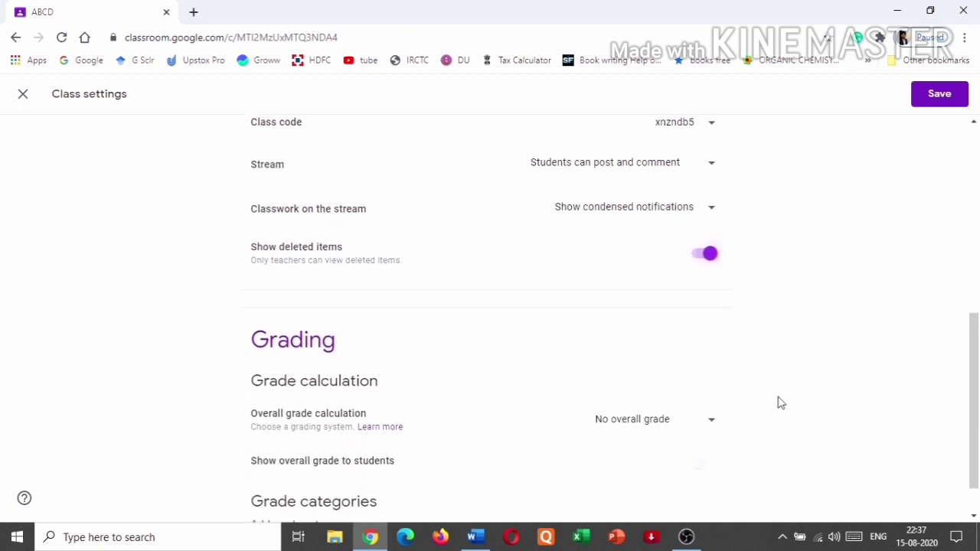
pyautogui.click(661, 374)
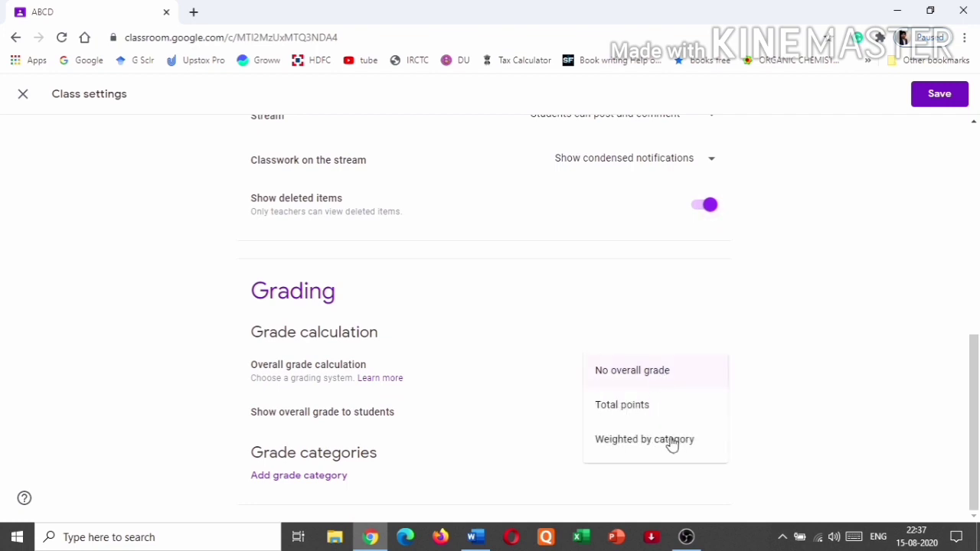
pyautogui.click(847, 426)
# Save the changed class settings
pyautogui.scroll(3, 746, 432)
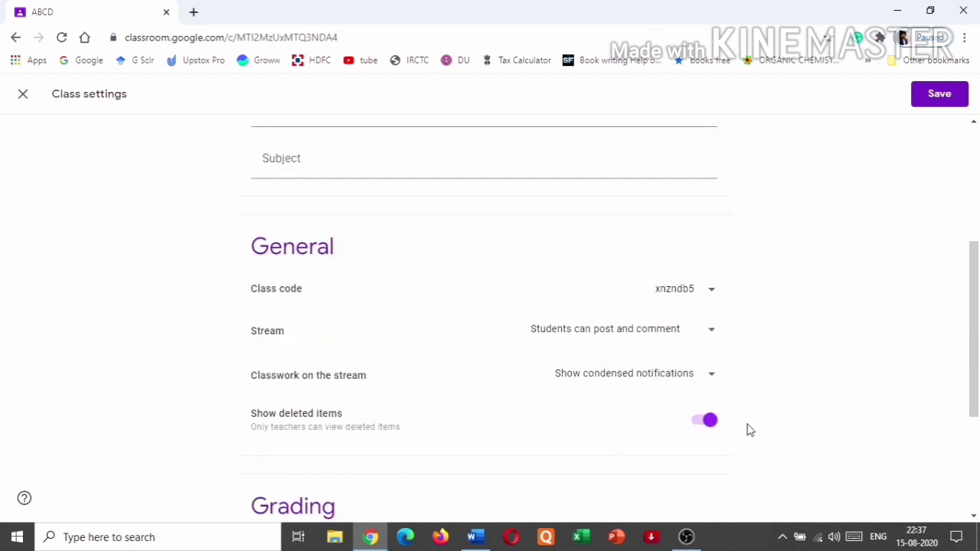
pyautogui.scroll(1, 748, 429)
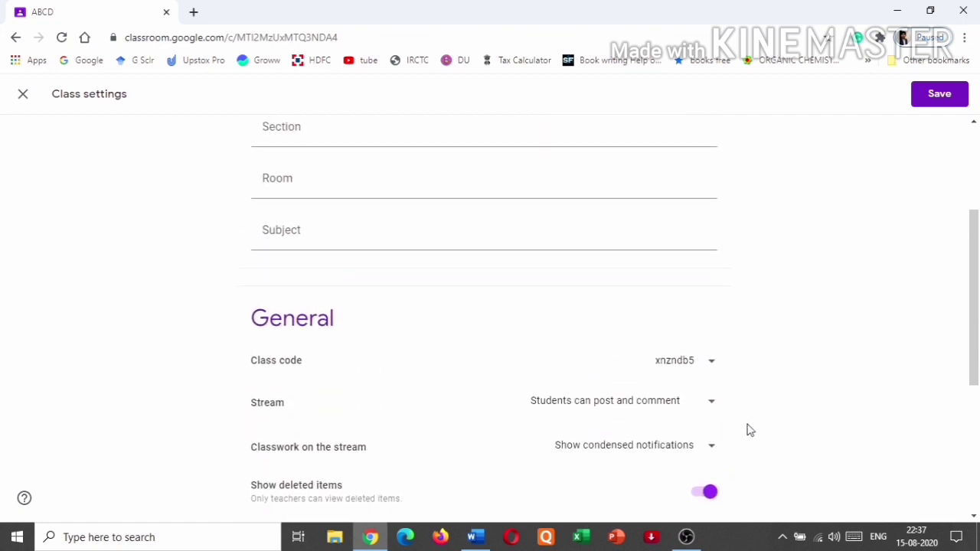
pyautogui.click(944, 101)
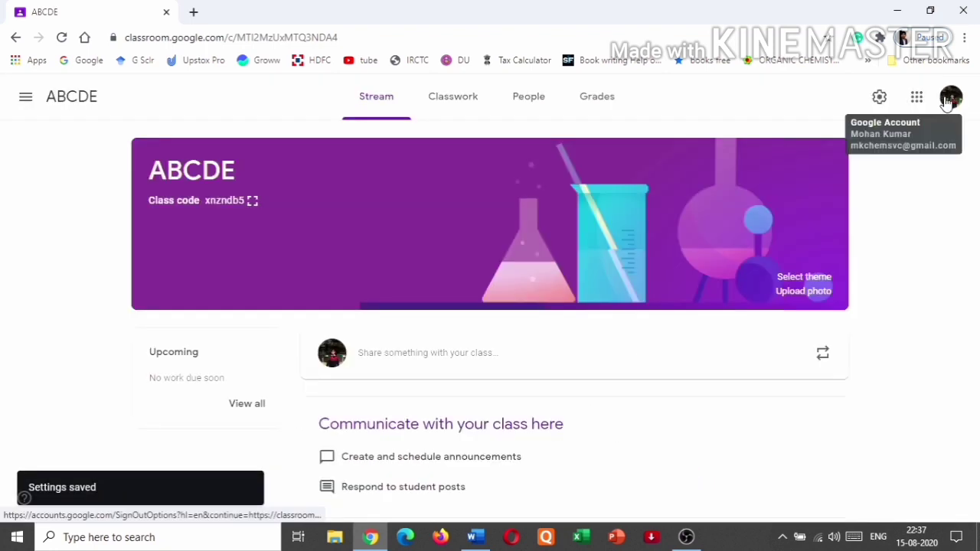
# Return to the list of classes and archive the ABCDE class
pyautogui.click(25, 98)
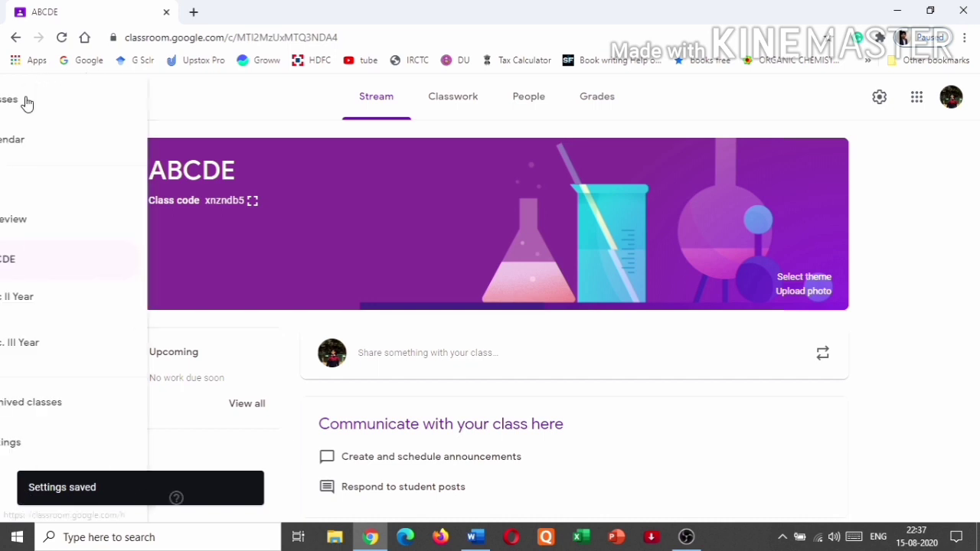
pyautogui.click(77, 105)
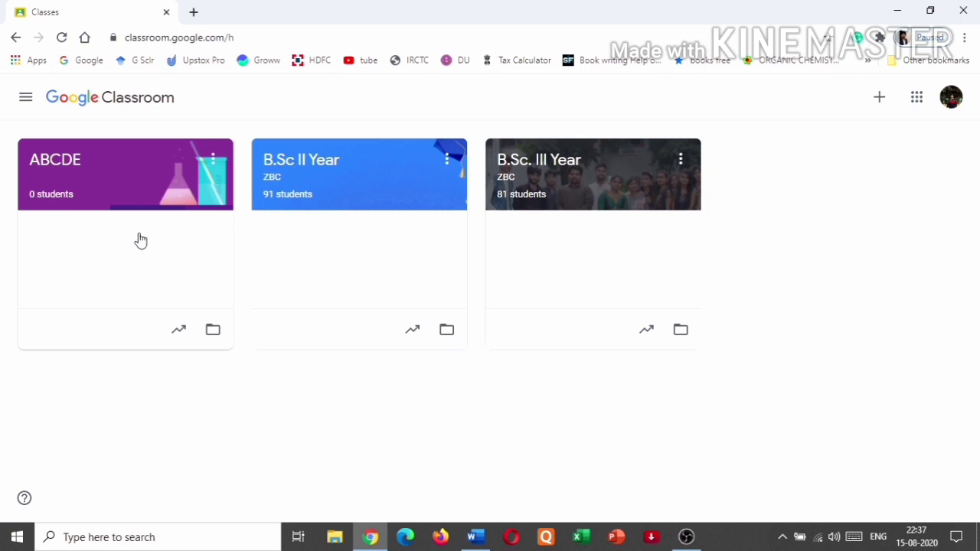
pyautogui.click(213, 164)
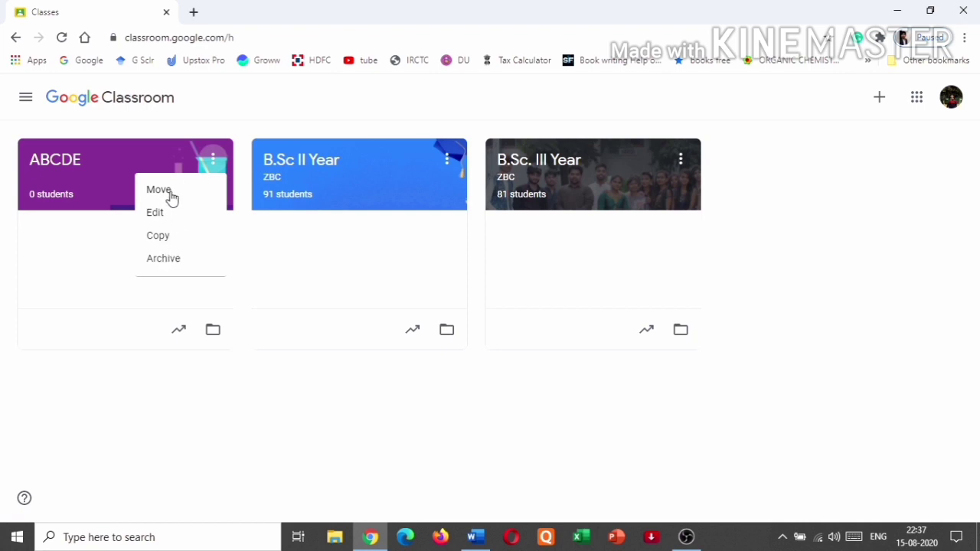
pyautogui.click(174, 260)
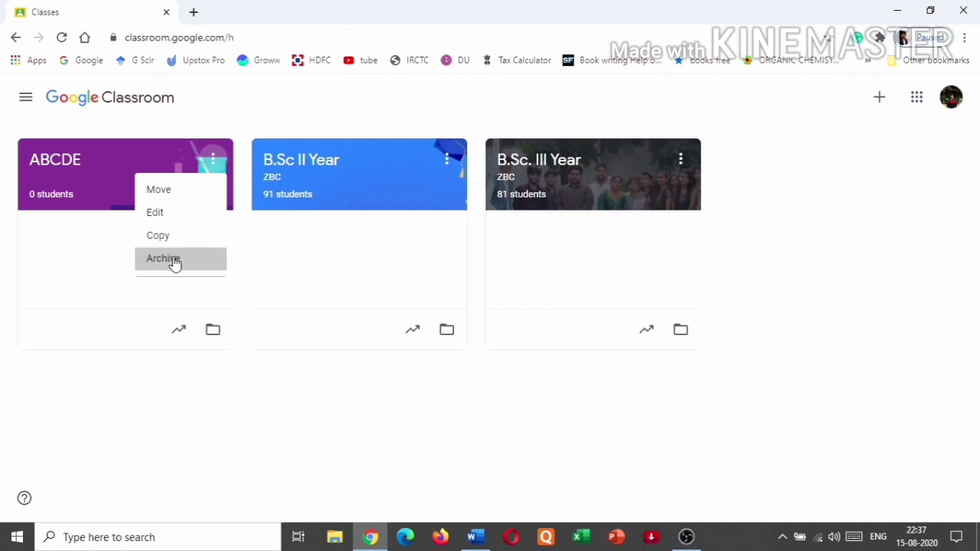
pyautogui.click(576, 368)
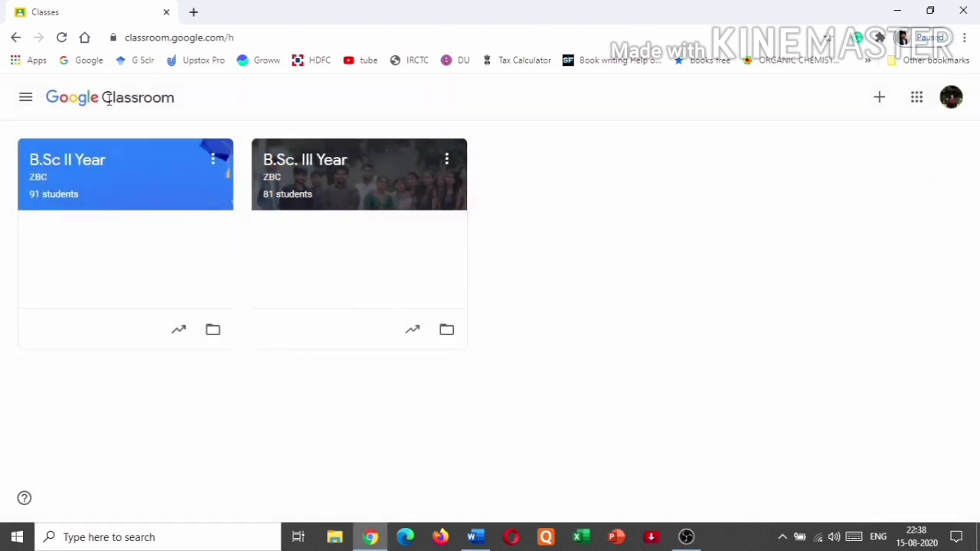
# Restore the ABCDE class from the archived classes and open its Stream
pyautogui.click(25, 98)
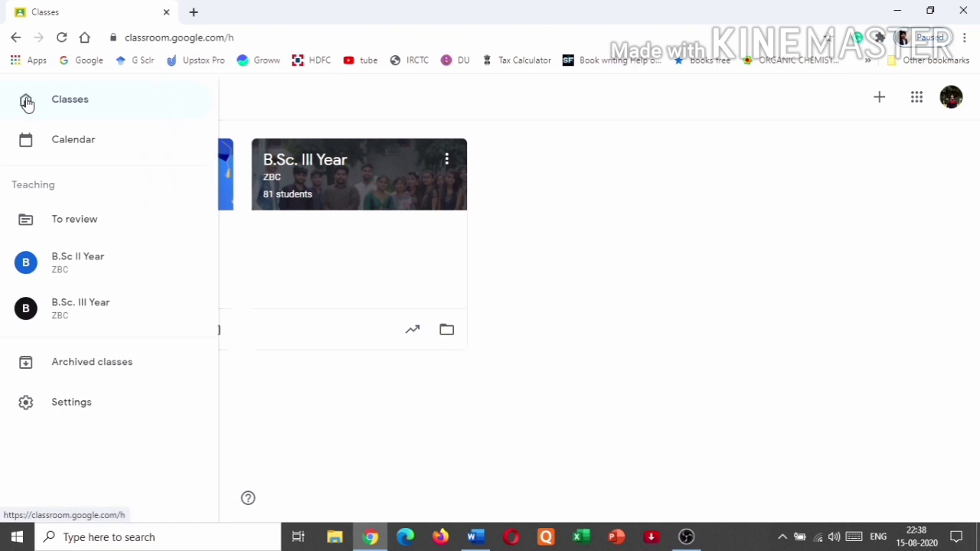
pyautogui.click(90, 370)
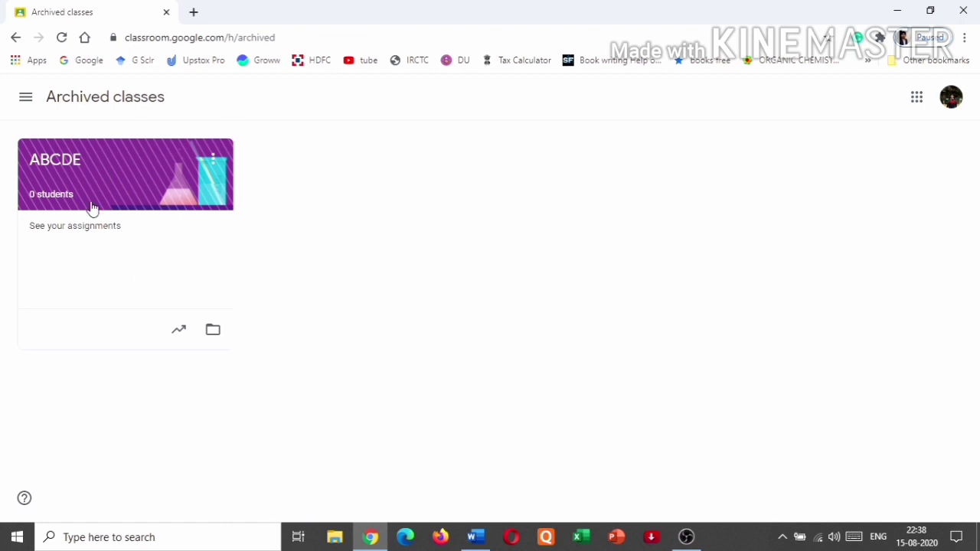
pyautogui.click(212, 164)
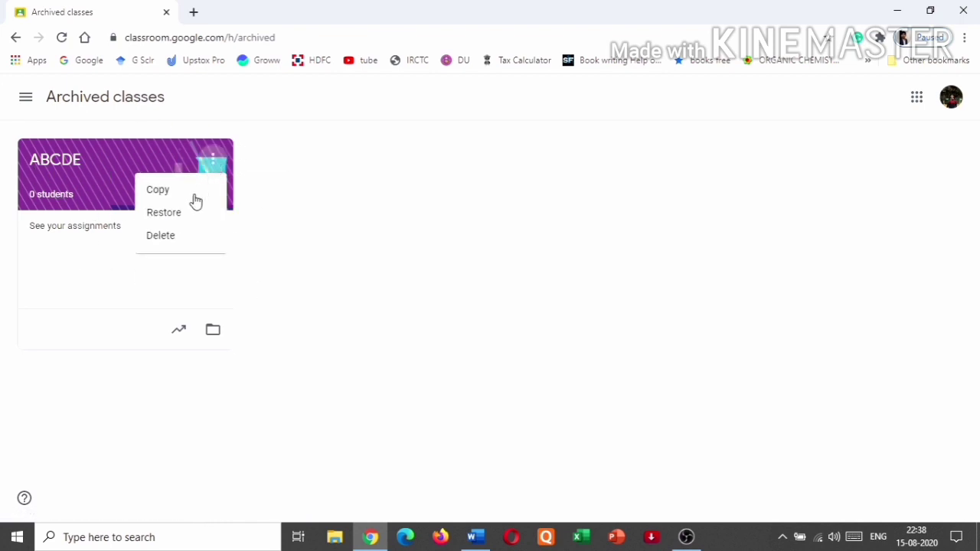
pyautogui.click(158, 220)
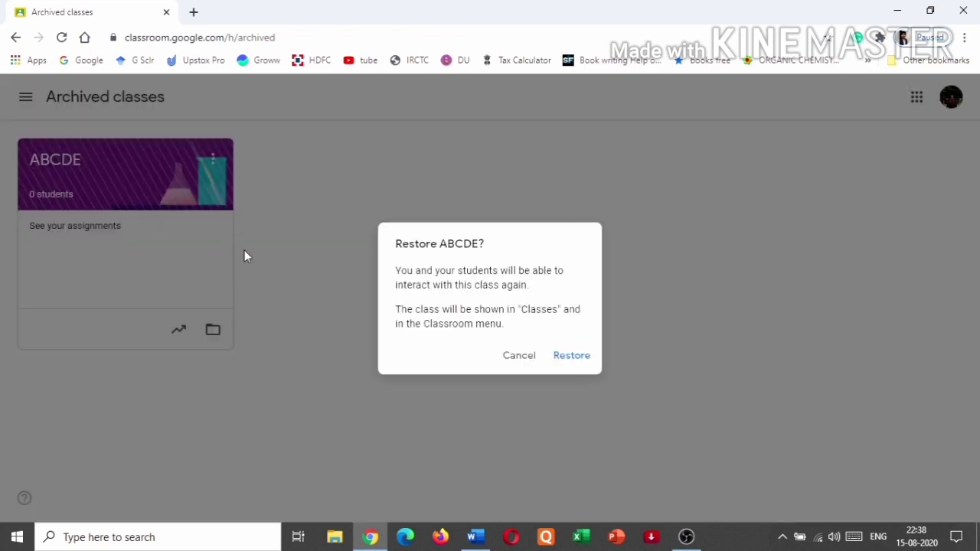
pyautogui.click(569, 358)
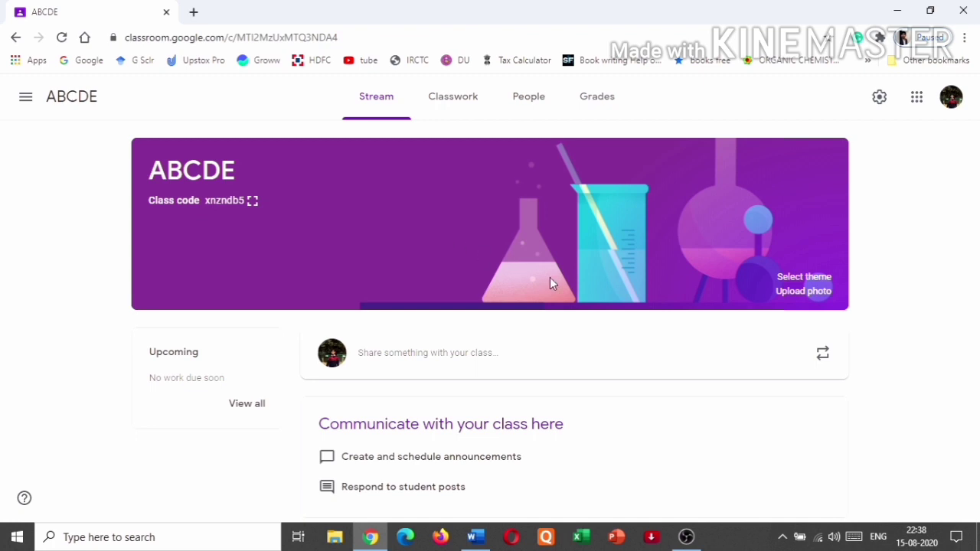
# Draft a Stream announcement for the ABCDE class with the text "Hello"
pyautogui.click(410, 353)
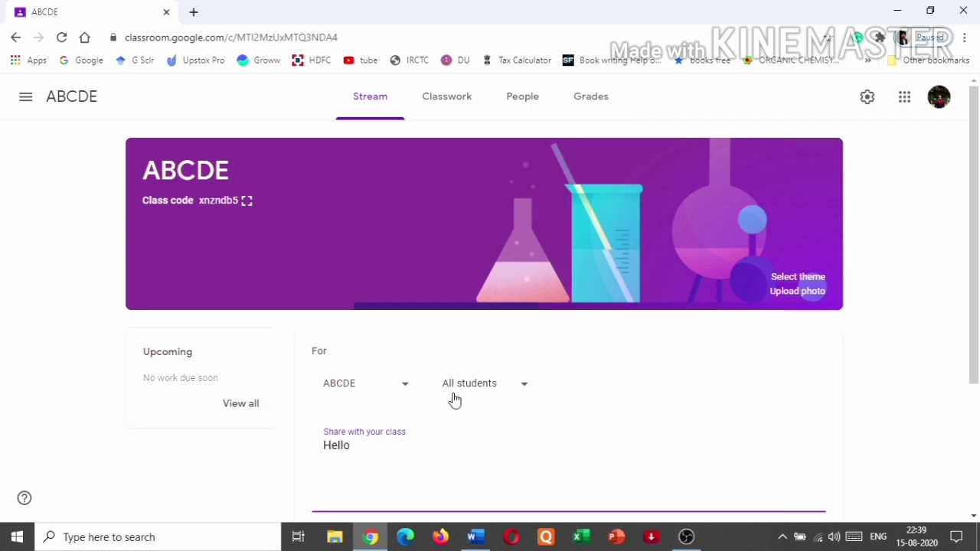
pyautogui.scroll(-2, 632, 365)
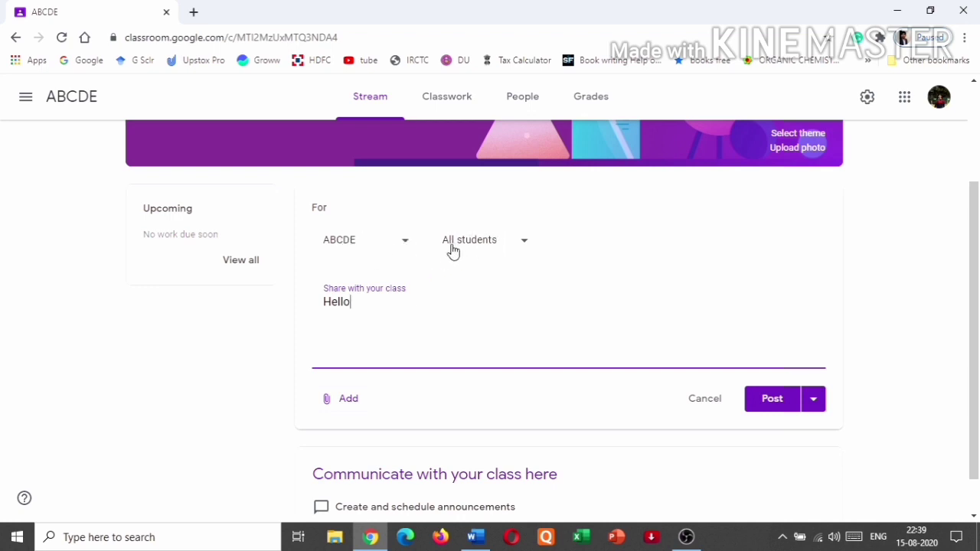
# Try adding B.Sc II Year and B.Sc. III Year to the classes receiving the announcement
pyautogui.click(405, 242)
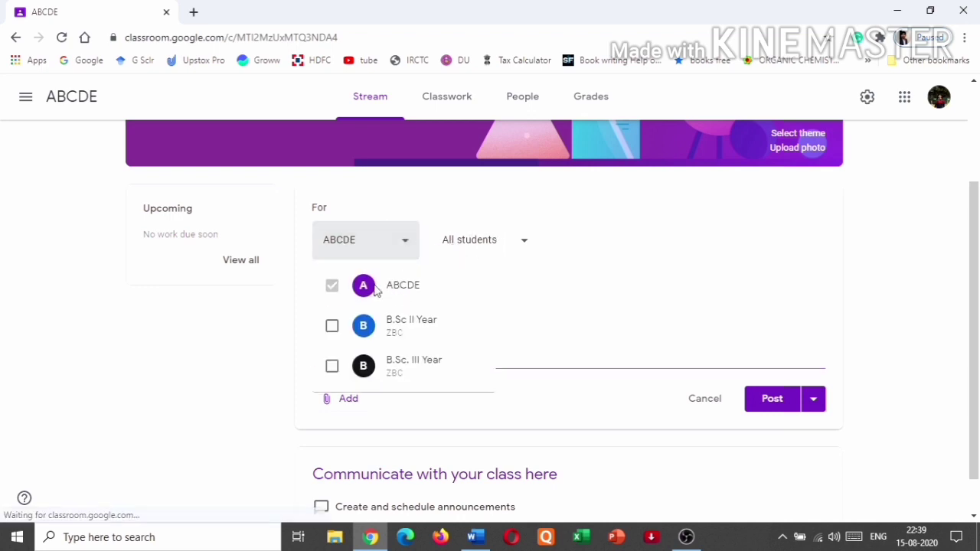
pyautogui.click(332, 327)
pyautogui.click(332, 368)
pyautogui.click(332, 367)
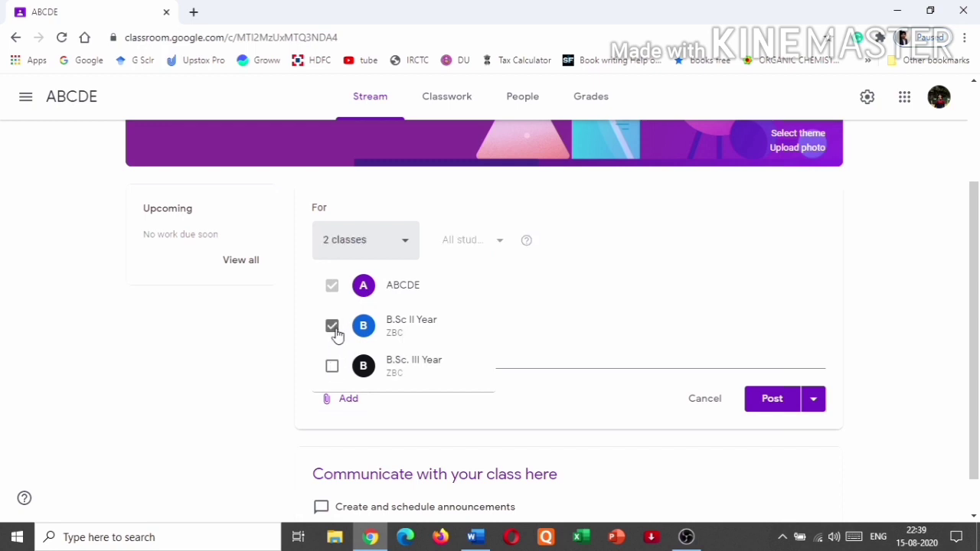
pyautogui.click(332, 327)
pyautogui.click(553, 275)
# Examine the announcement's student selection, attachment sources and posting options
pyautogui.click(524, 242)
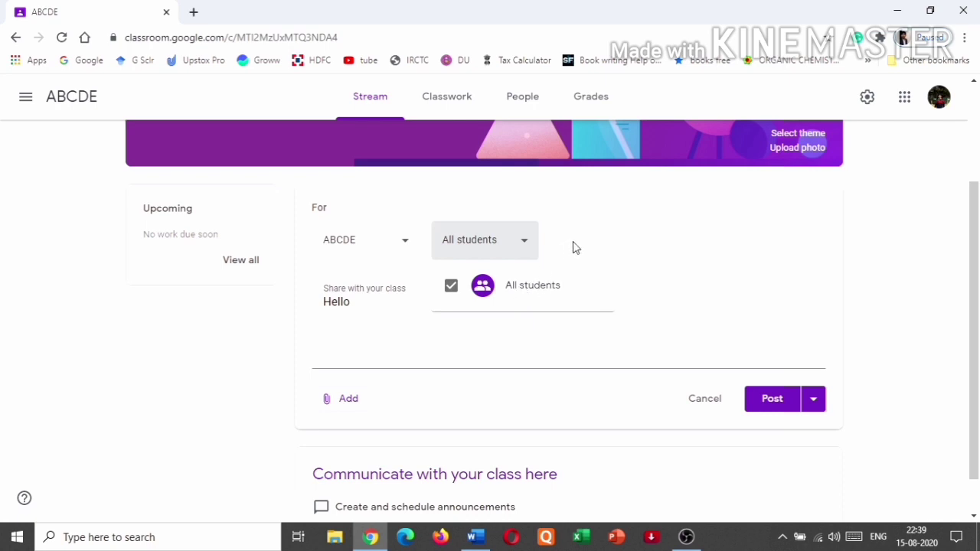
pyautogui.click(617, 236)
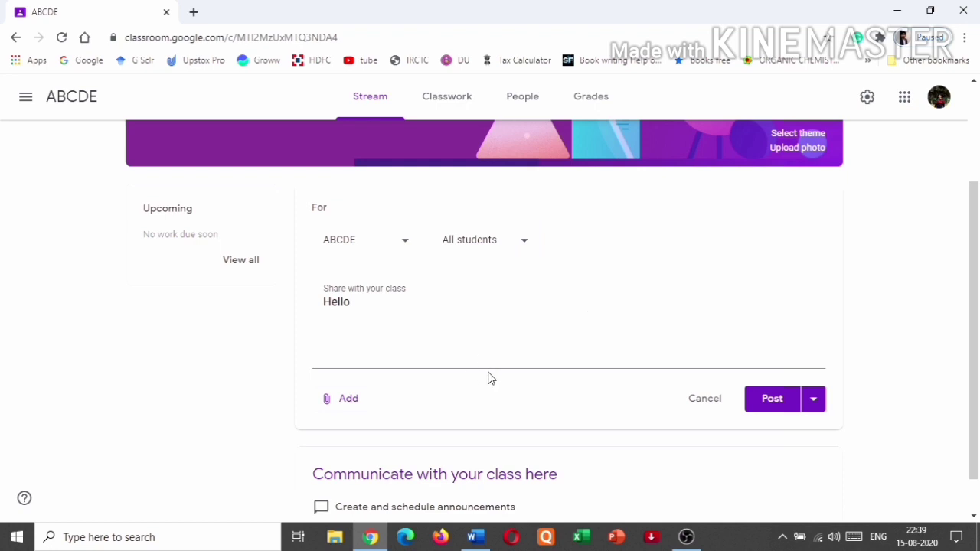
pyautogui.click(349, 403)
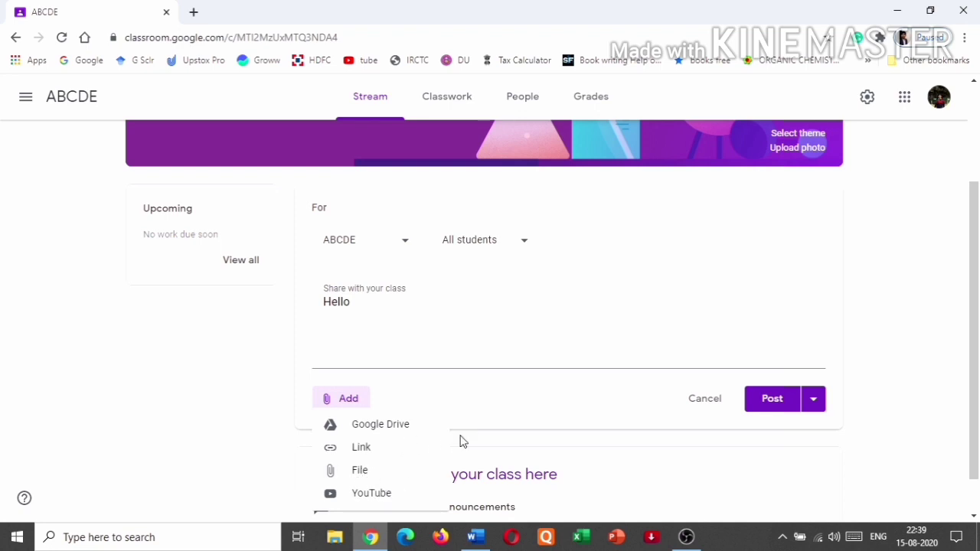
pyautogui.click(526, 426)
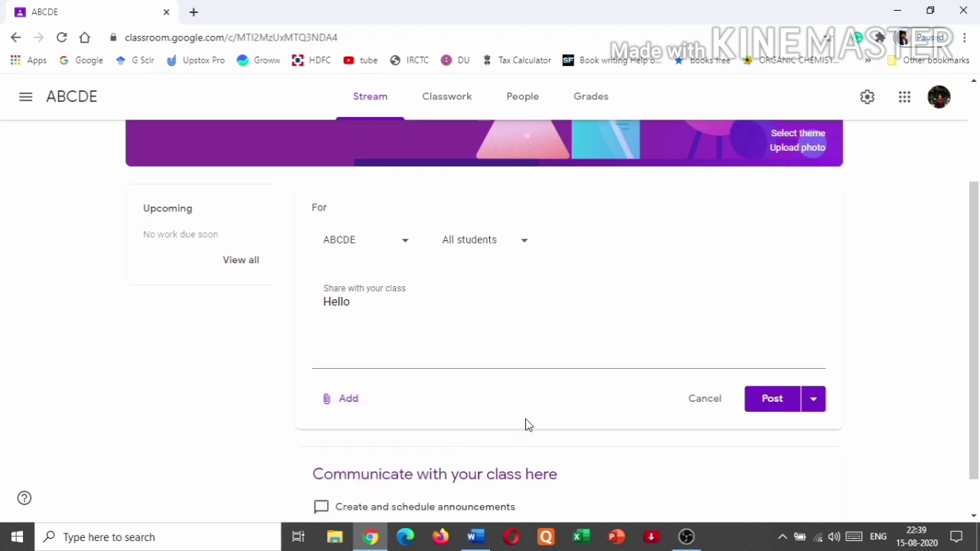
pyautogui.click(816, 403)
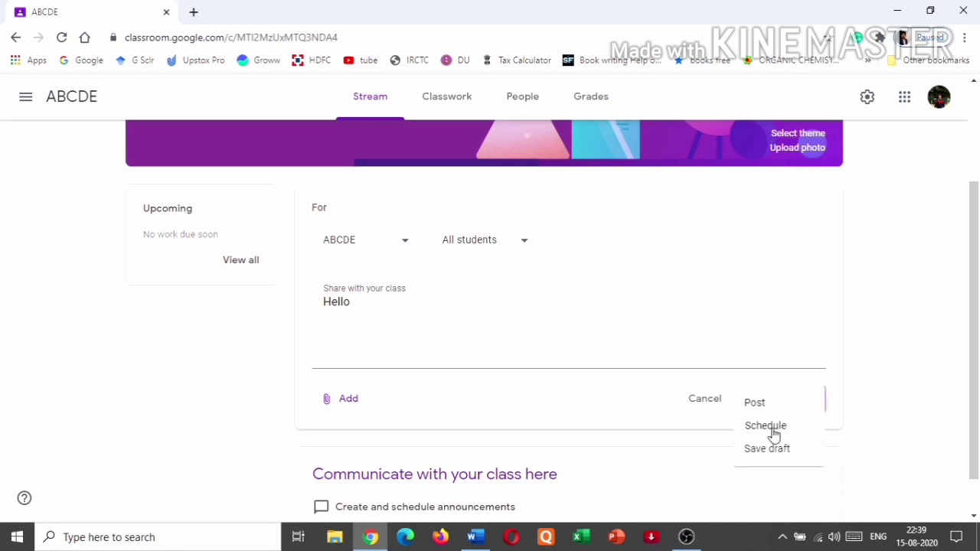
pyautogui.click(850, 421)
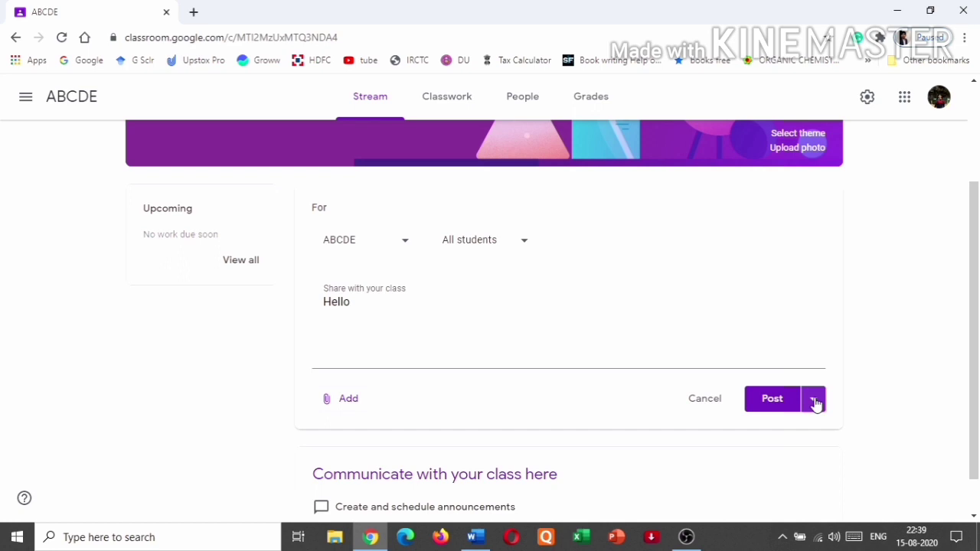
# Try scheduling the Hello announcement for Aug 18, 2020
pyautogui.click(815, 402)
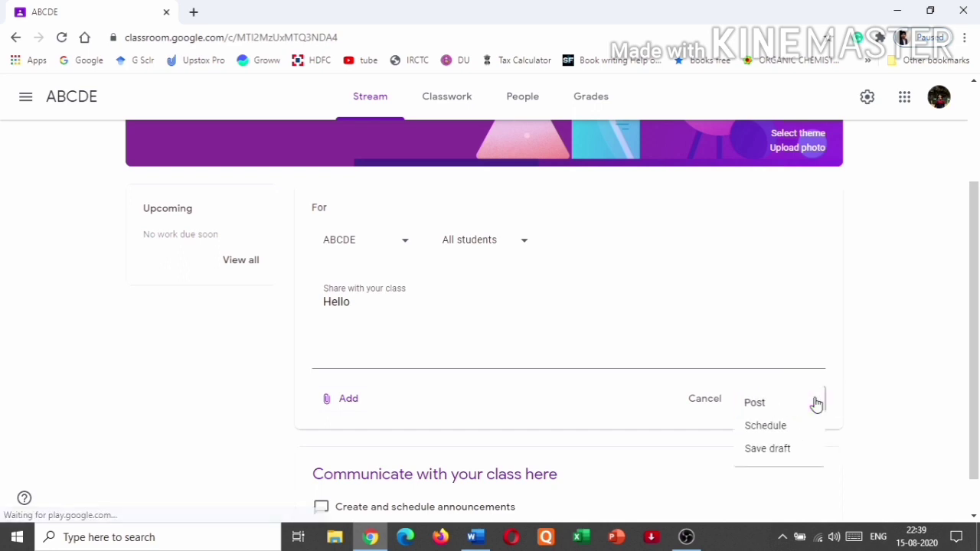
pyautogui.click(766, 431)
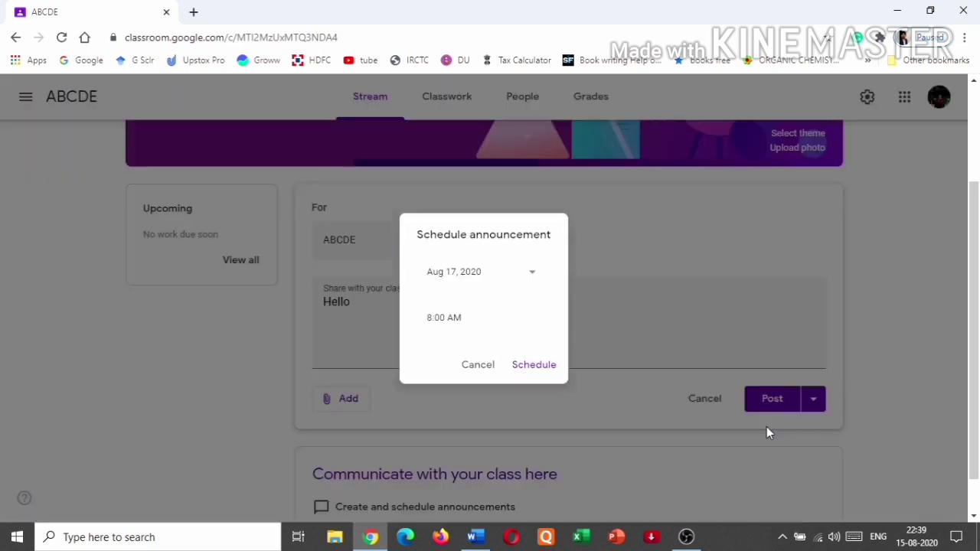
pyautogui.click(531, 273)
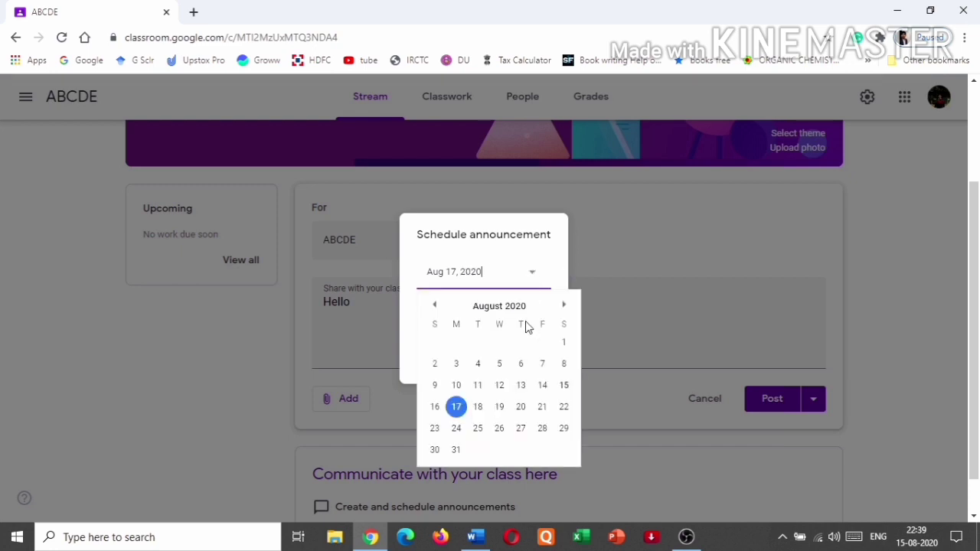
pyautogui.click(478, 407)
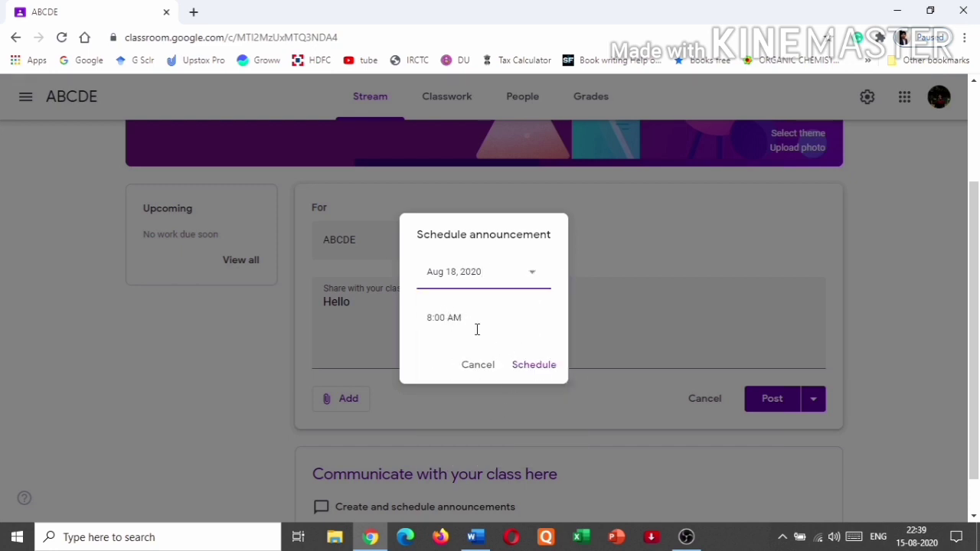
pyautogui.click(510, 317)
pyautogui.click(528, 330)
pyautogui.click(479, 367)
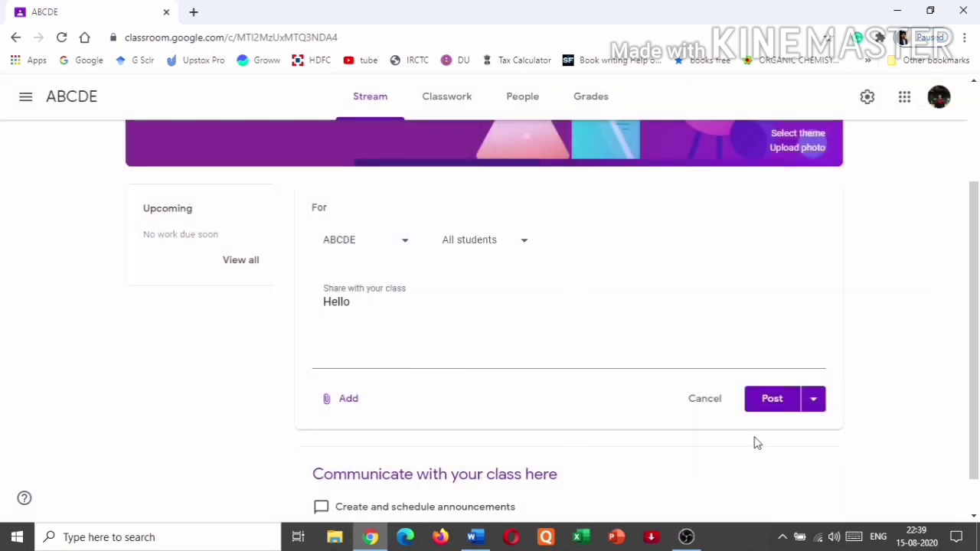
# Post the Hello announcement to all students of the ABCDE class
pyautogui.click(770, 406)
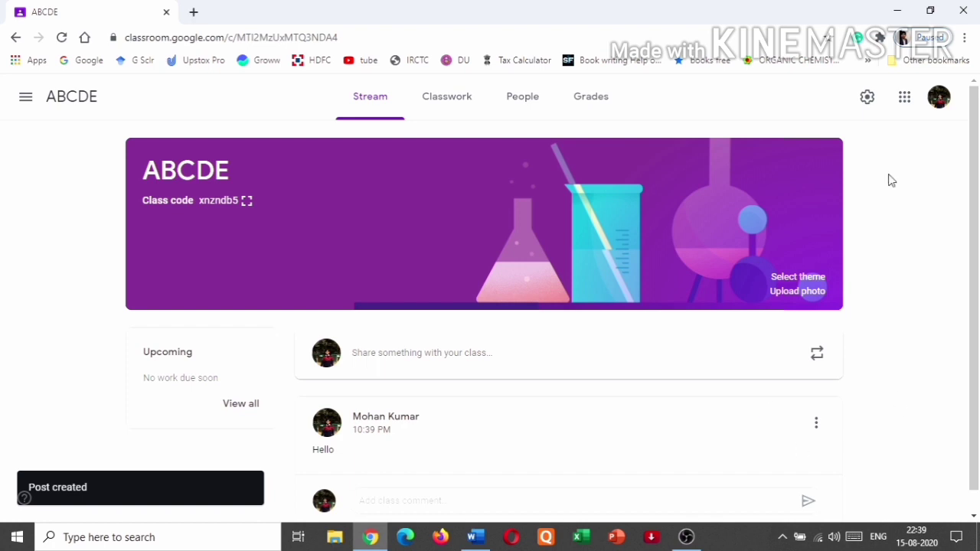
# Add a topic named Organic Chemistry to the ABCDE class's Classwork
pyautogui.click(454, 107)
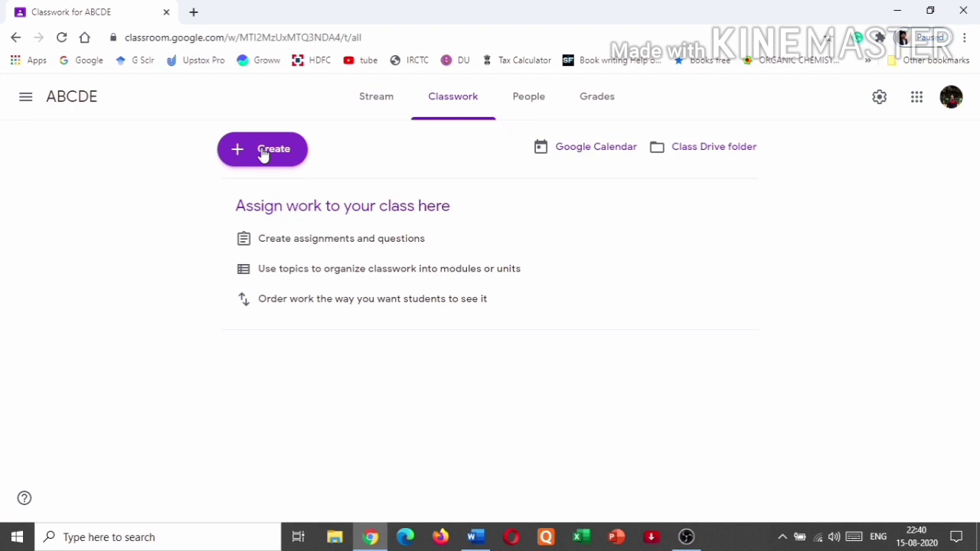
pyautogui.click(264, 153)
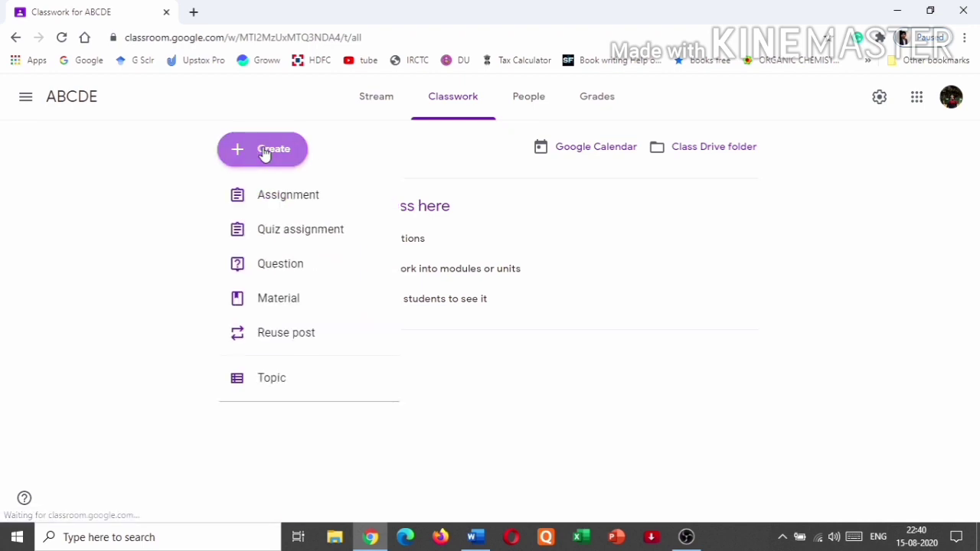
pyautogui.click(275, 378)
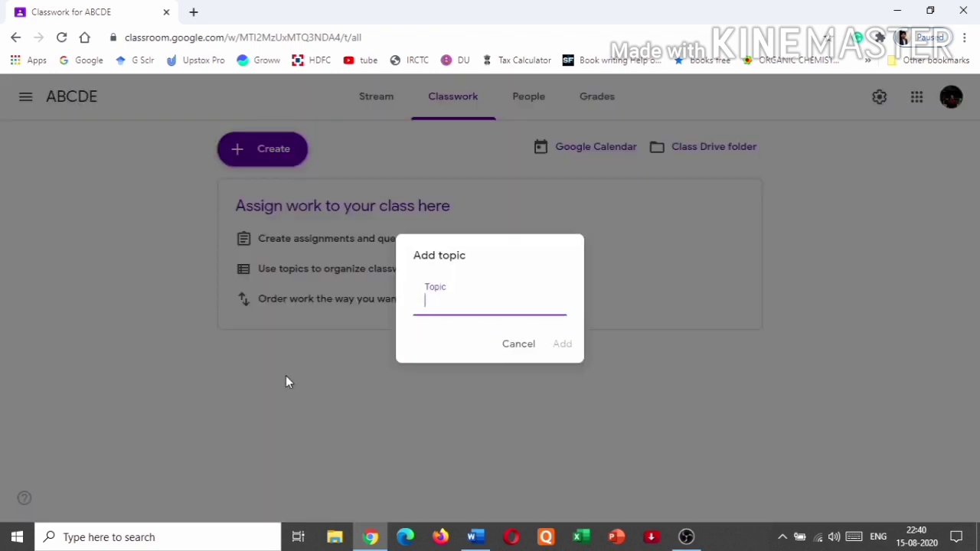
pyautogui.write('0rgani')
pyautogui.write('c C')
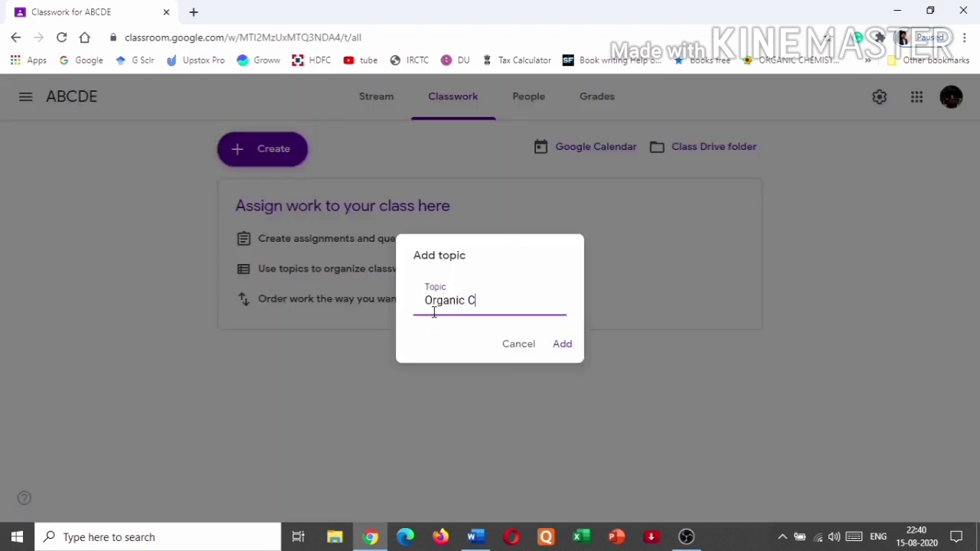
pyautogui.write('hemistry')
pyautogui.click(565, 346)
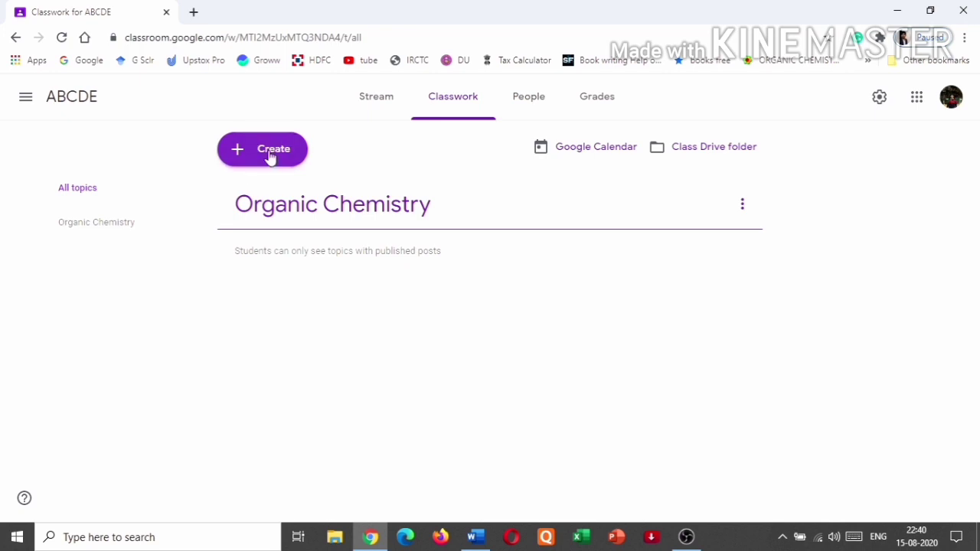
# Add a second Classwork topic named Physical Chemistry
pyautogui.click(272, 157)
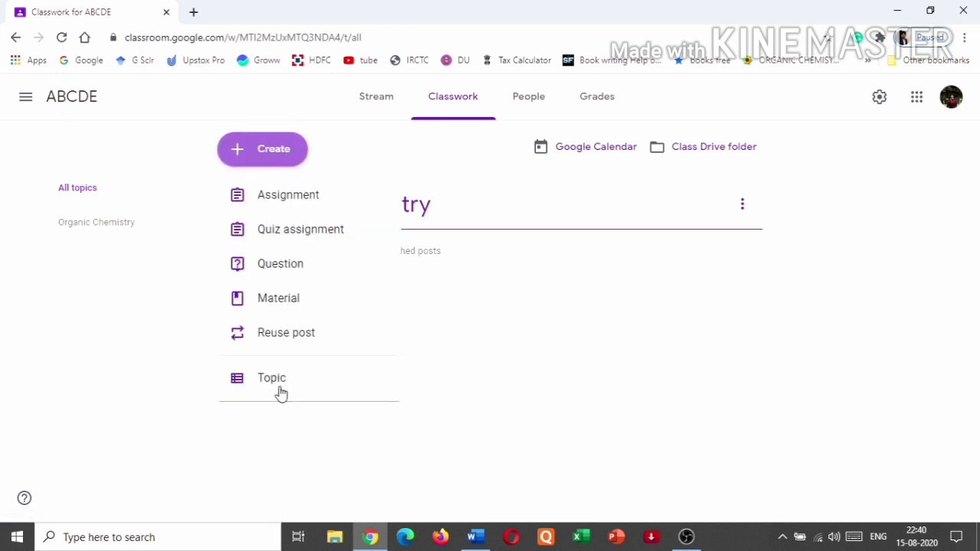
pyautogui.click(289, 383)
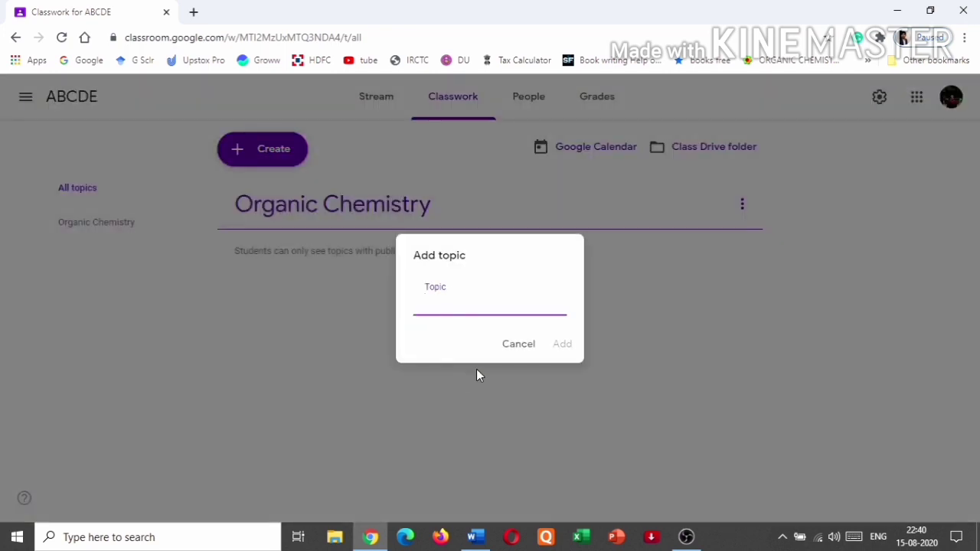
pyautogui.write('Physical Chemistr')
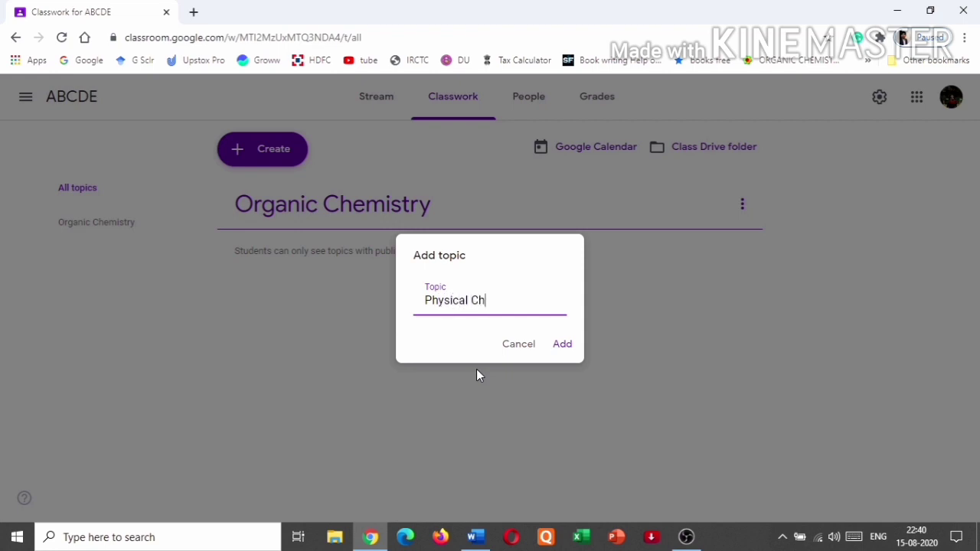
pyautogui.write('y')
pyautogui.click(563, 345)
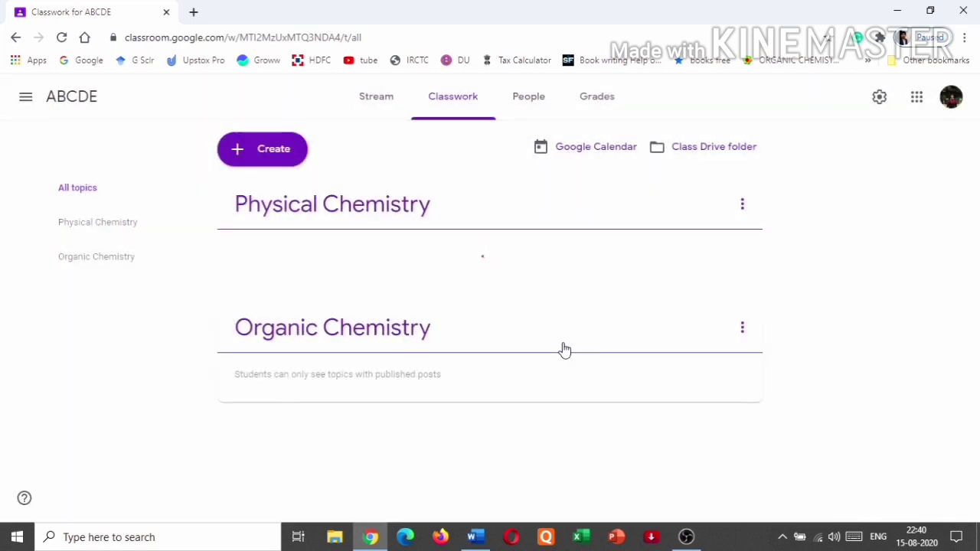
# Examine the rename, delete, link and reordering options of the Physical Chemistry and Organic Chemistry topics
pyautogui.click(742, 205)
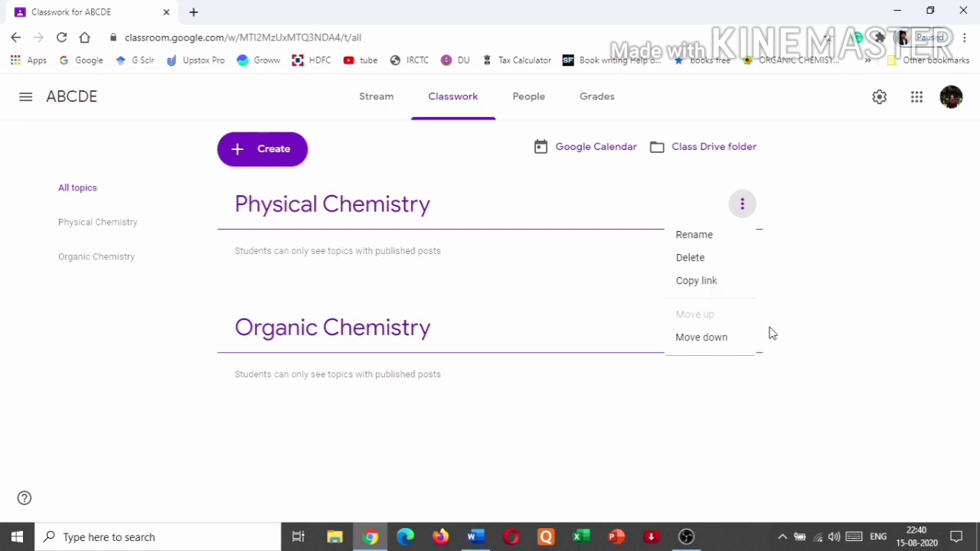
pyautogui.click(799, 362)
pyautogui.click(745, 335)
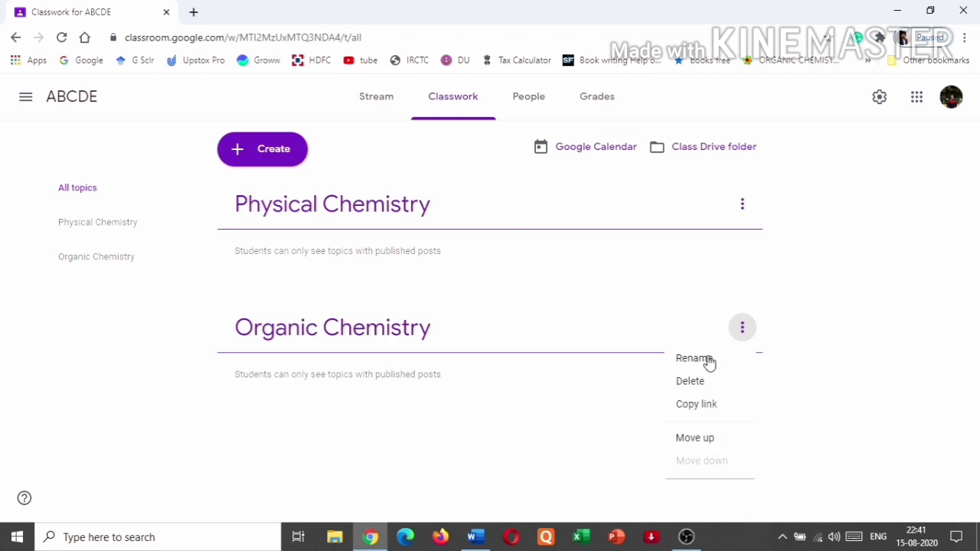
pyautogui.click(846, 360)
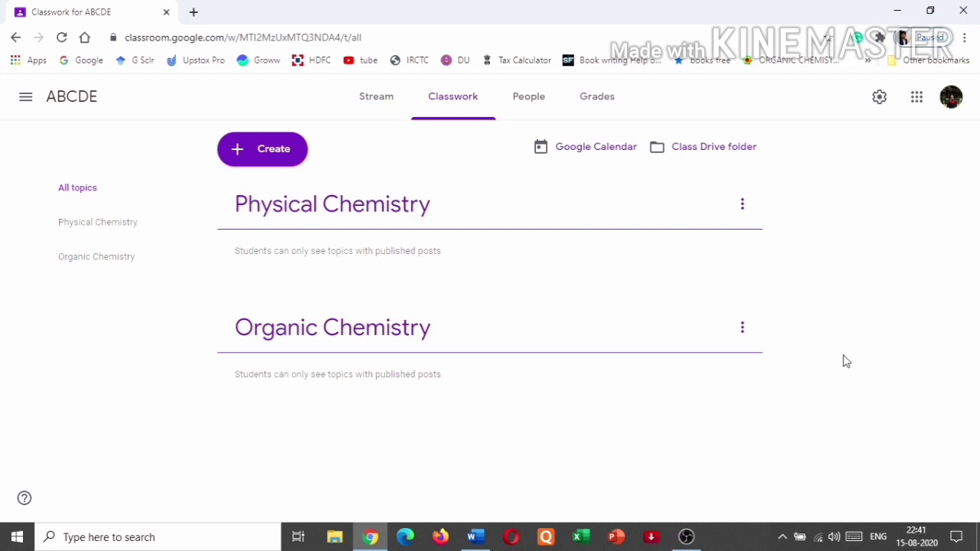
# Start a new Classwork material titled Name Reaction with the description "In basic medium (Name Reactions)"
pyautogui.click(271, 153)
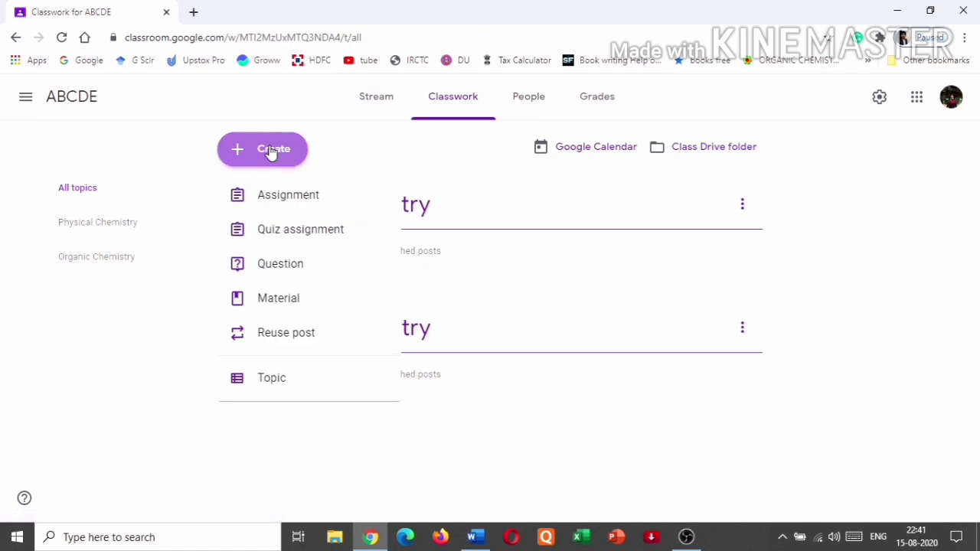
pyautogui.click(295, 306)
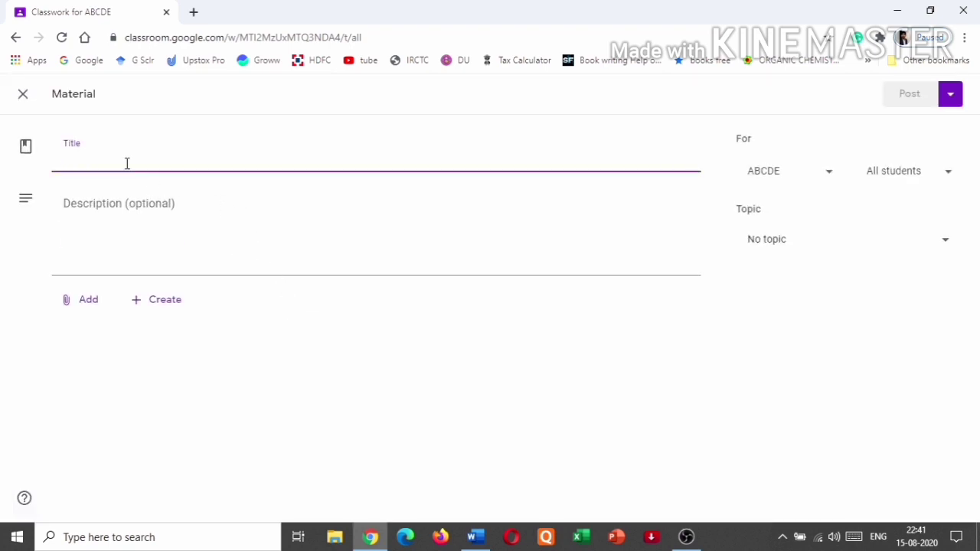
pyautogui.write('Name Reaction')
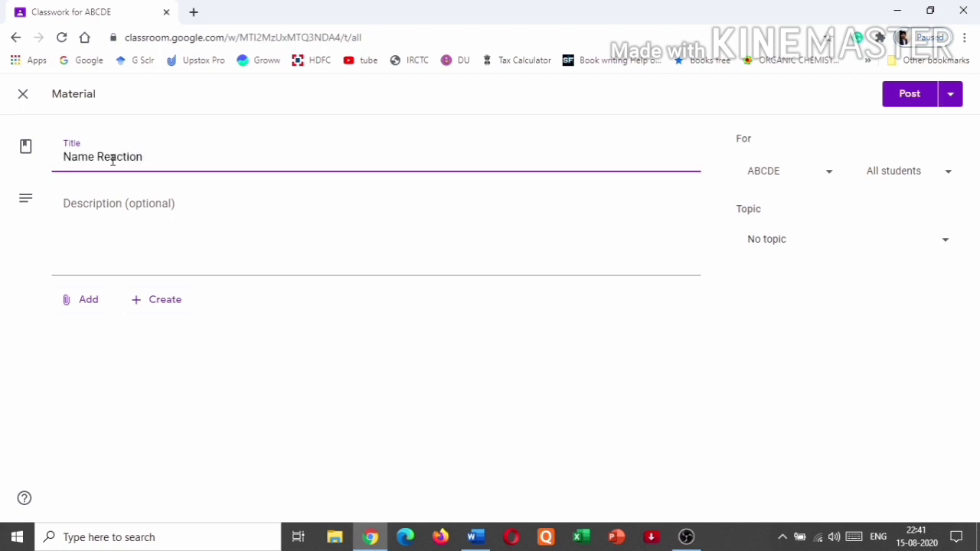
pyautogui.click(96, 229)
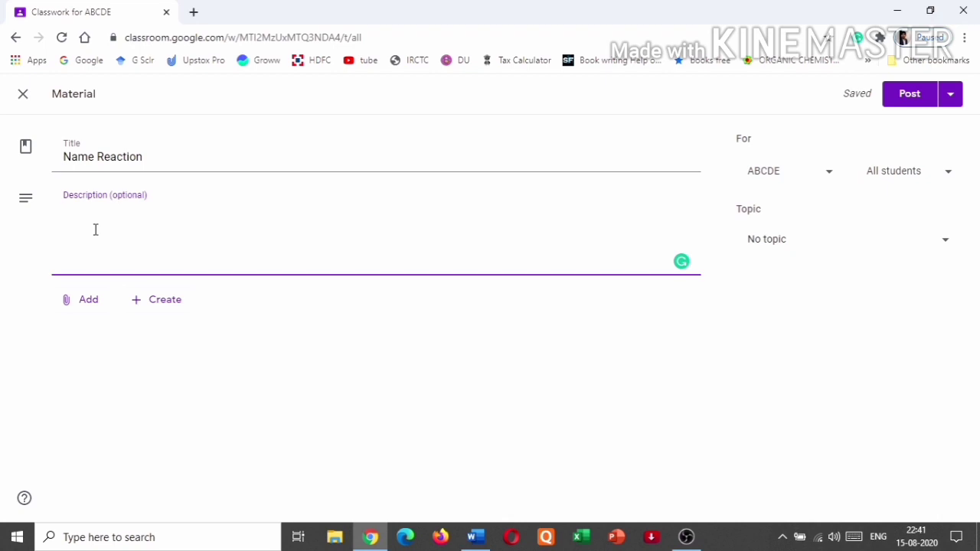
pyautogui.write('In basic medium (Name Reactions)')
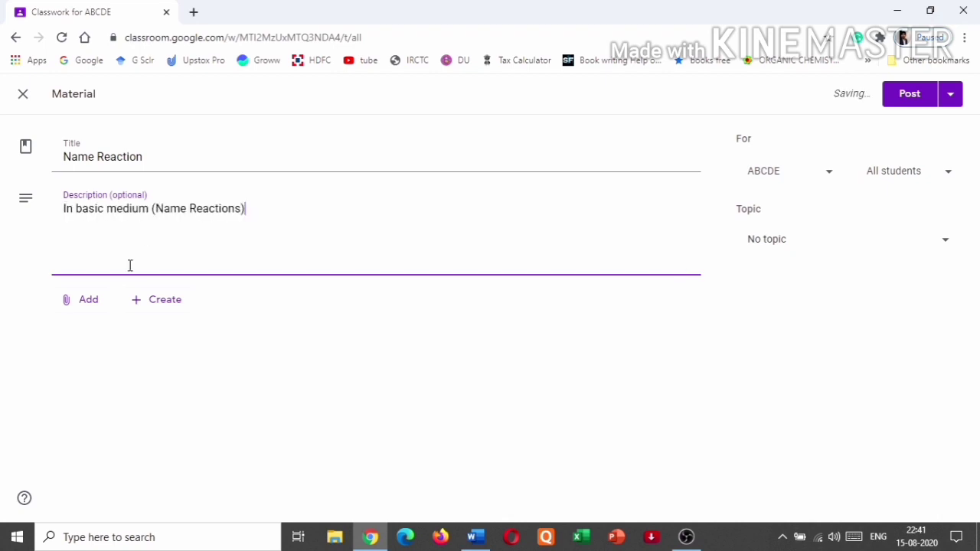
# Search Google for "aldol reaction" in a new browser tab and open the Wikipedia article on it
pyautogui.click(78, 307)
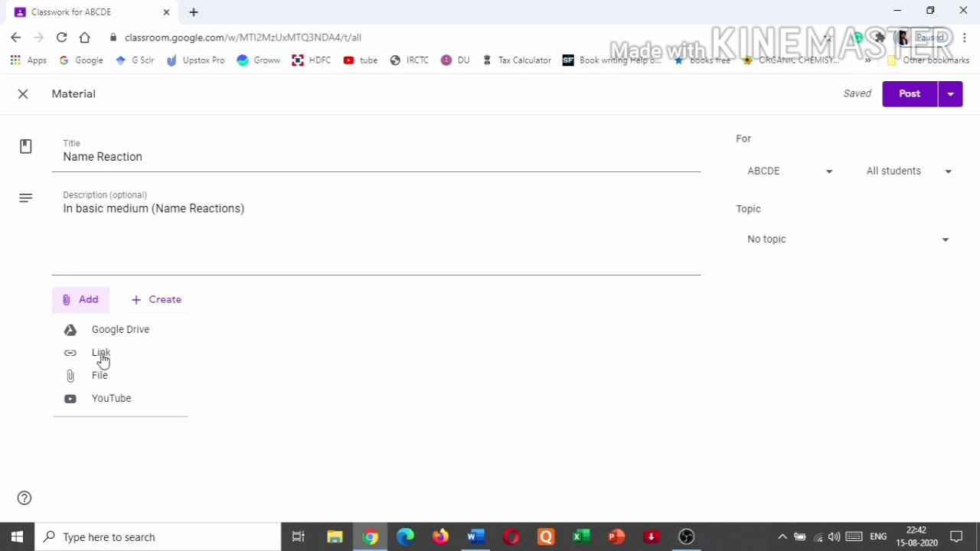
pyautogui.click(194, 12)
pyautogui.click(87, 65)
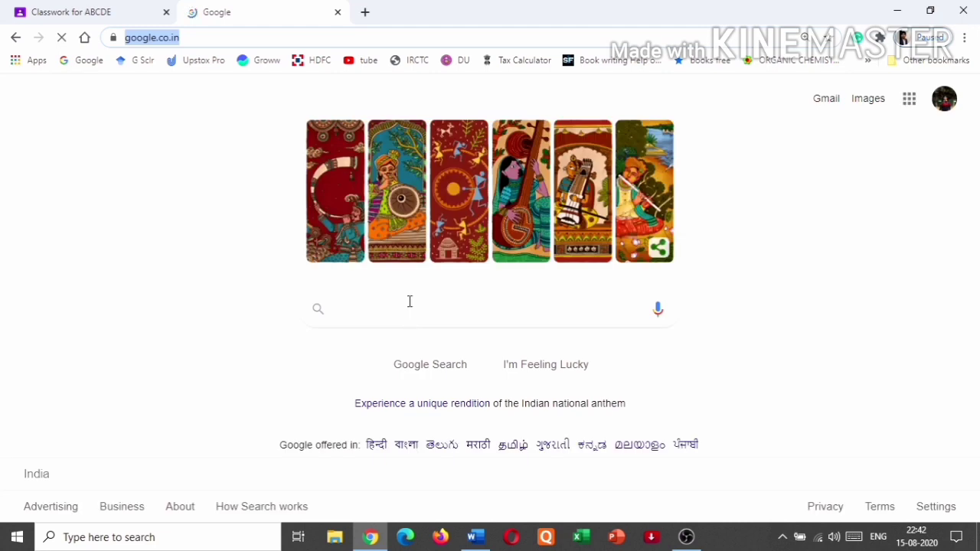
pyautogui.click(407, 305)
pyautogui.write('aldol r')
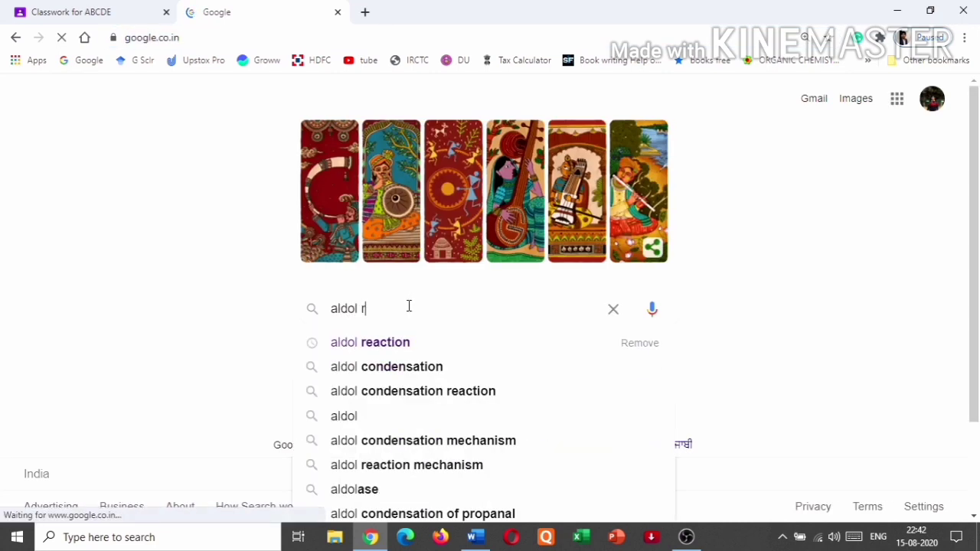
pyautogui.write('eaction')
pyautogui.press('Return')
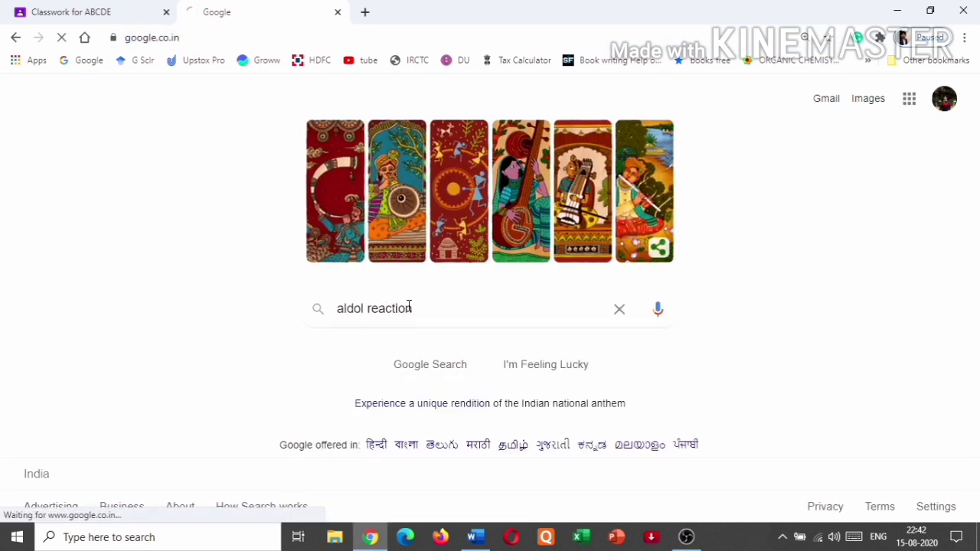
pyautogui.scroll(-8, 422, 356)
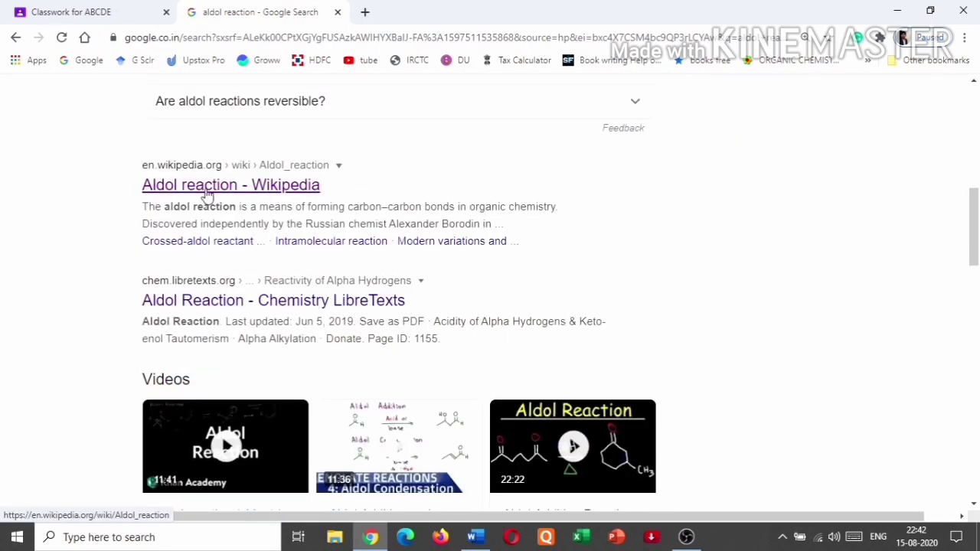
pyautogui.click(207, 194)
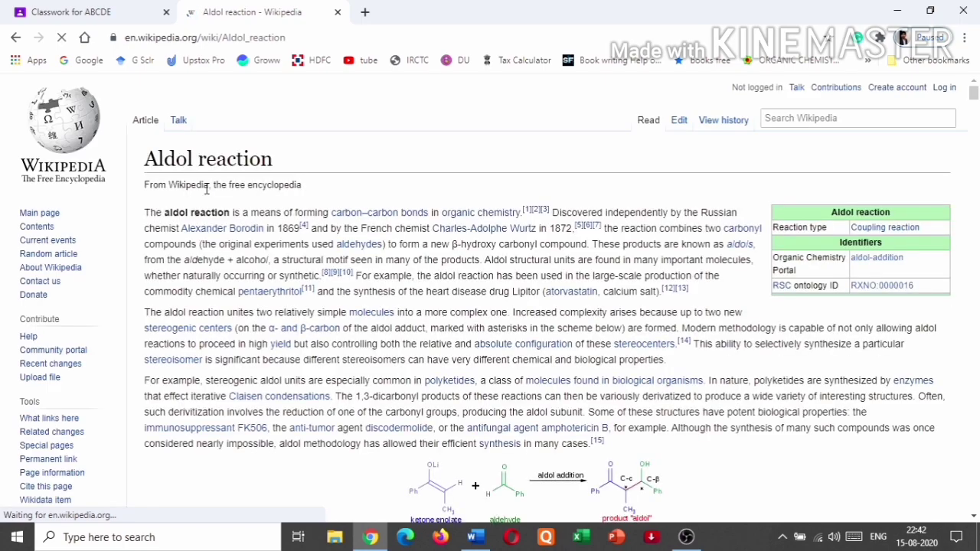
# Copy the Wikipedia Aldol reaction article's address and attach it as a link to the Name Reaction material in Google Classroom
pyautogui.click(246, 38)
pyautogui.hotkey('ctrl', 'c')
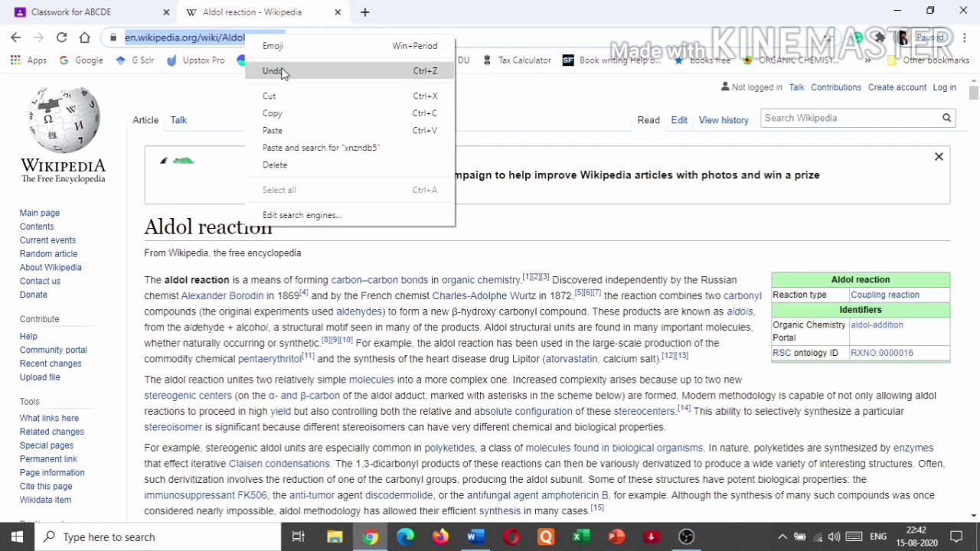
pyautogui.click(281, 115)
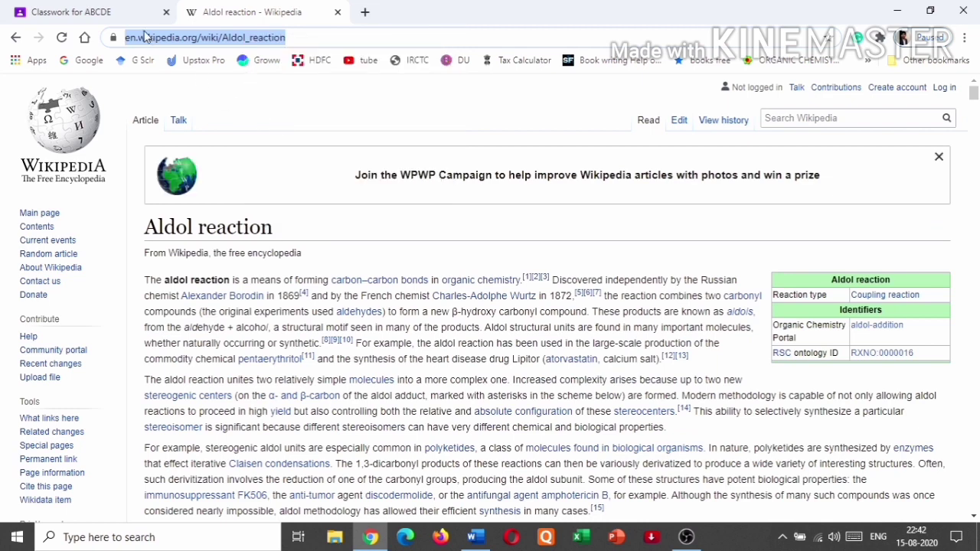
pyautogui.click(86, 11)
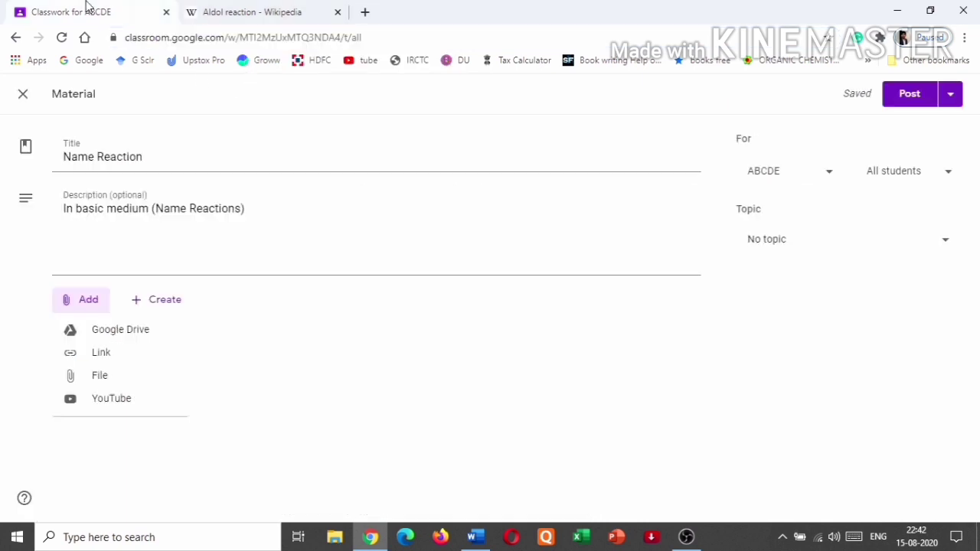
pyautogui.click(104, 353)
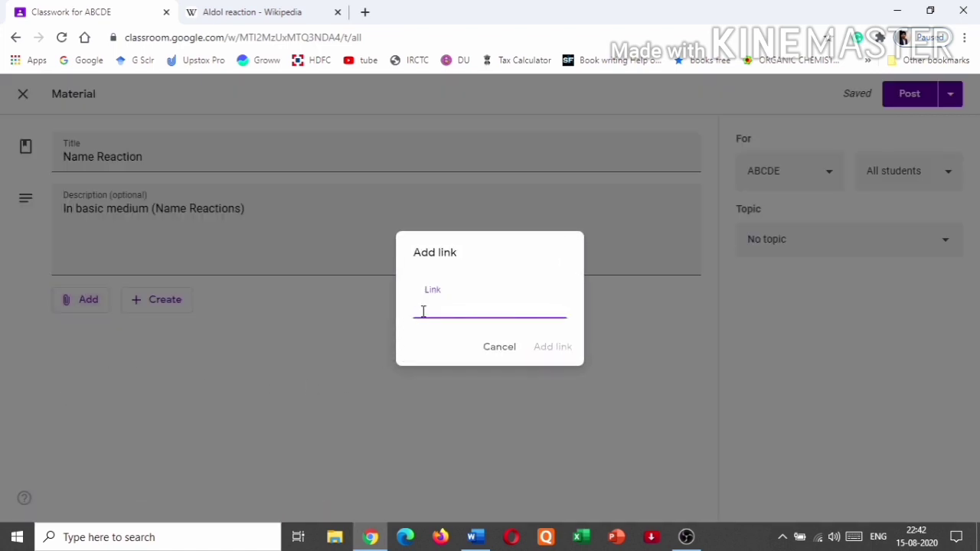
pyautogui.rightClick(429, 308)
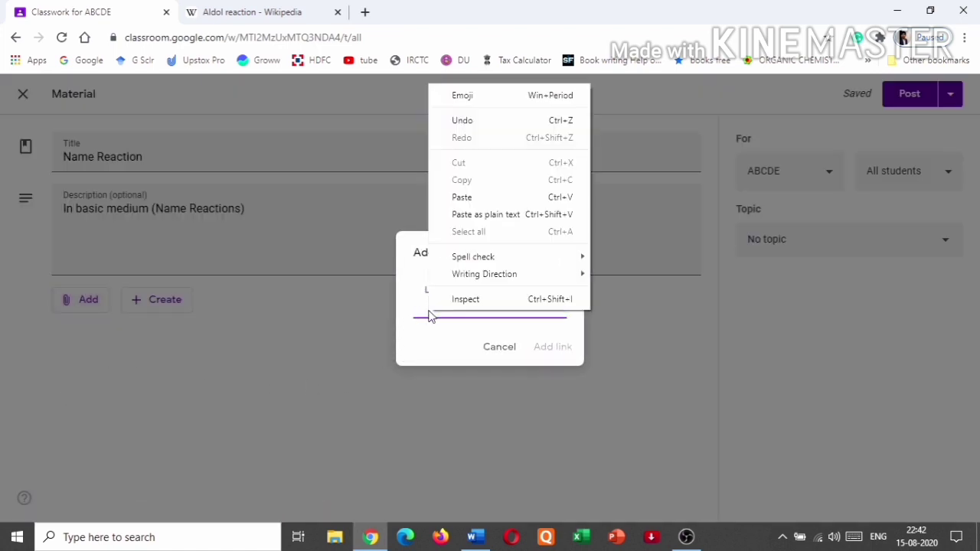
pyautogui.click(469, 212)
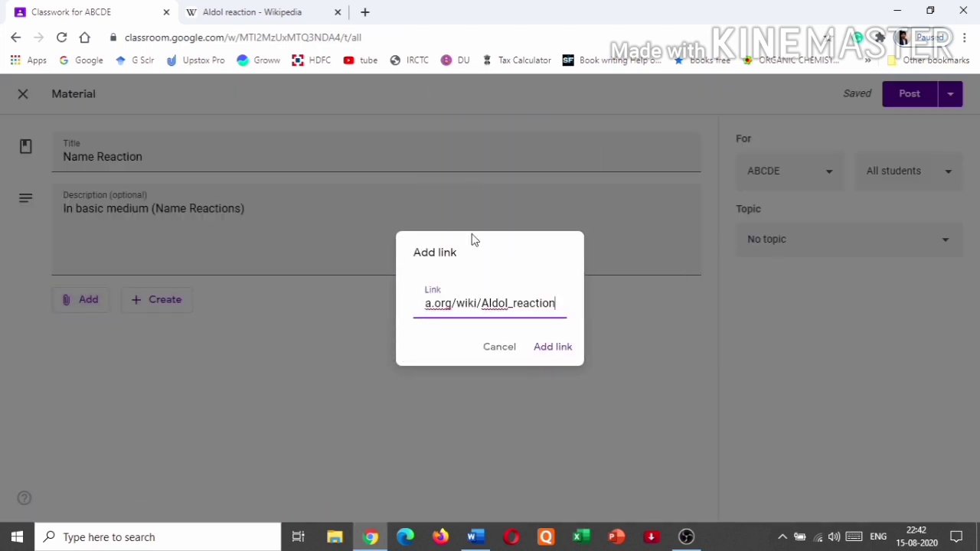
pyautogui.click(555, 349)
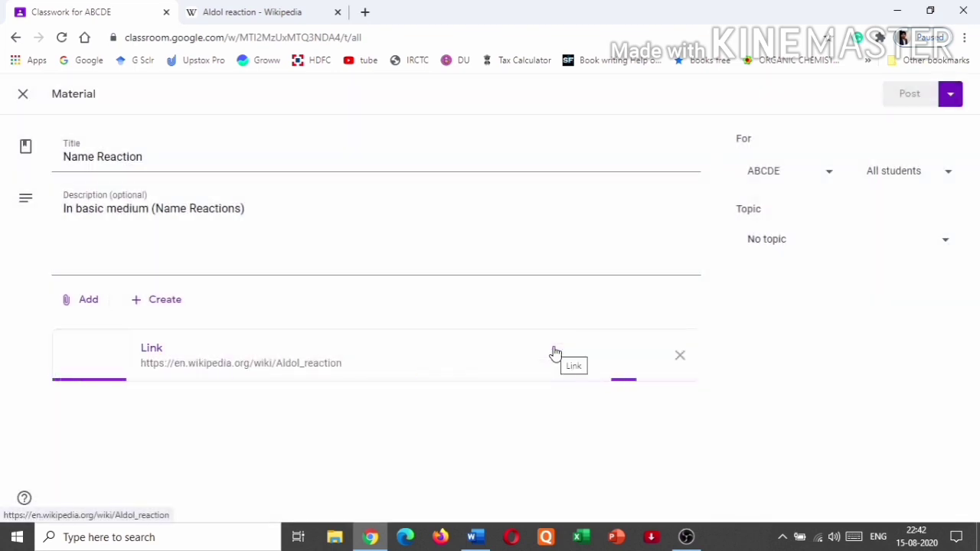
# File the Name Reaction material under the Organic Chemistry topic and post it to all students of ABCDE
pyautogui.click(831, 175)
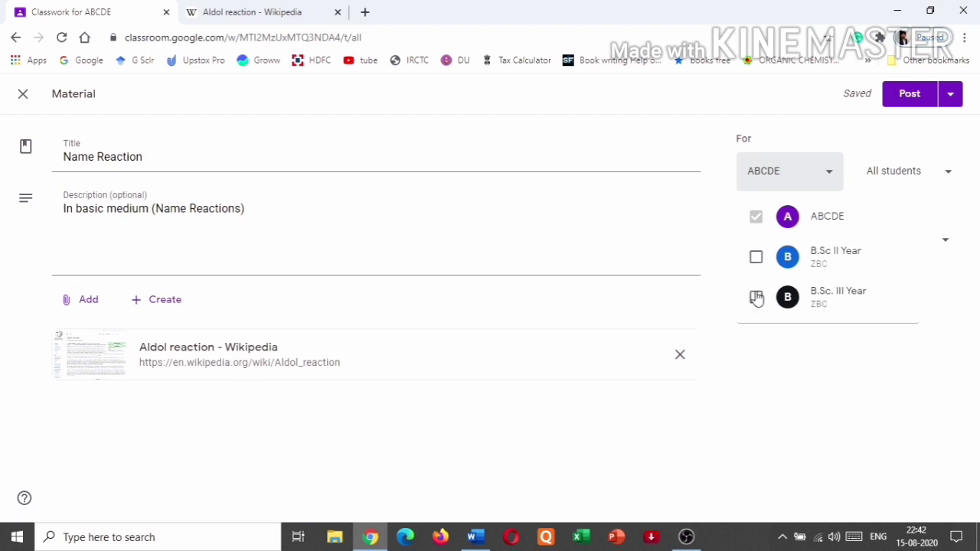
pyautogui.click(934, 183)
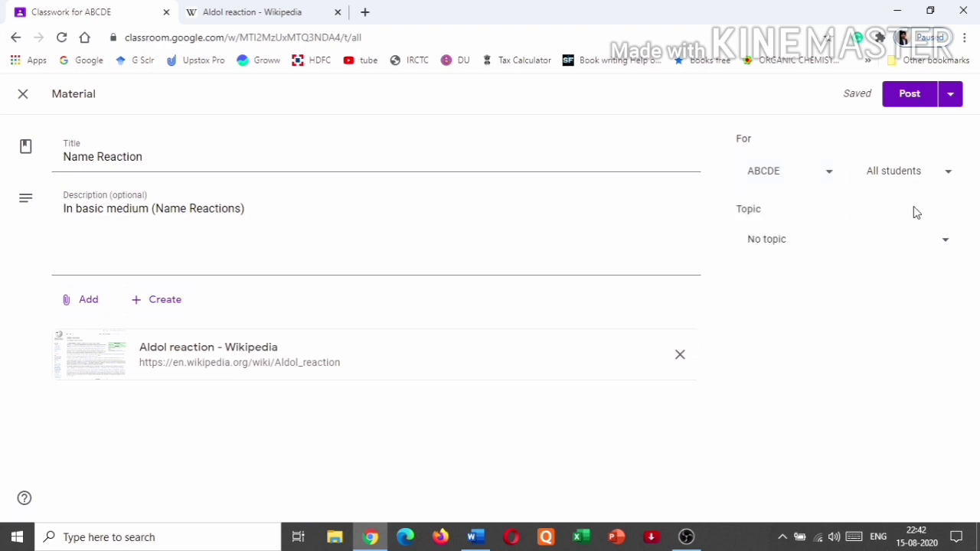
pyautogui.click(827, 245)
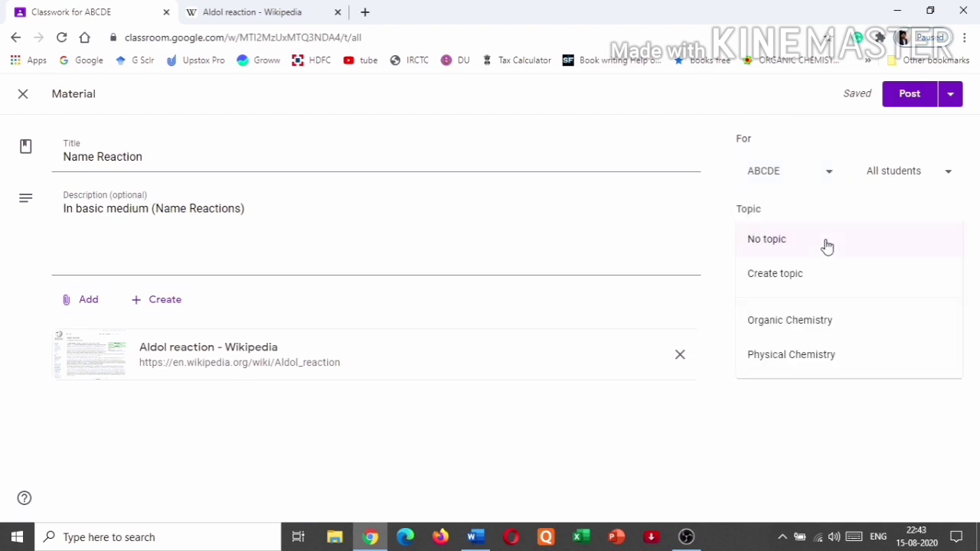
pyautogui.click(811, 325)
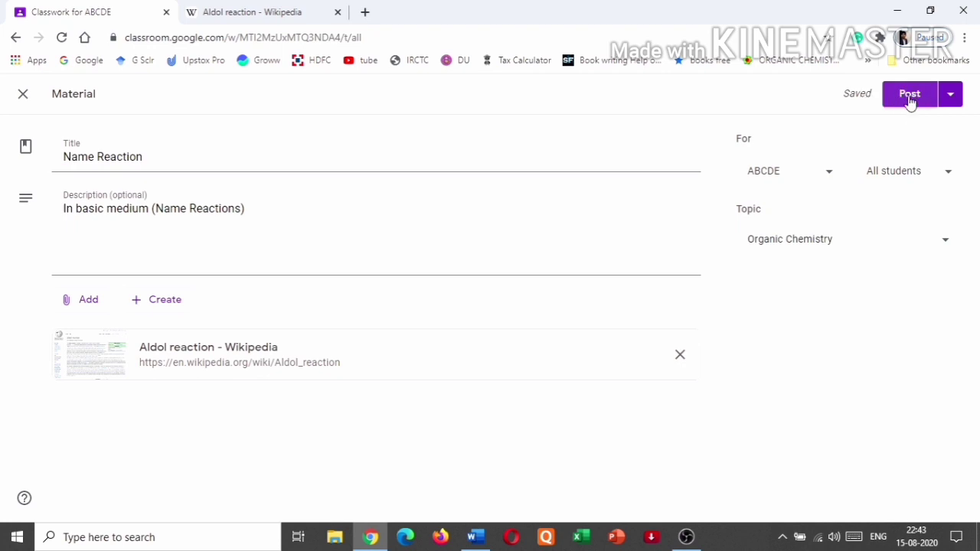
pyautogui.click(954, 101)
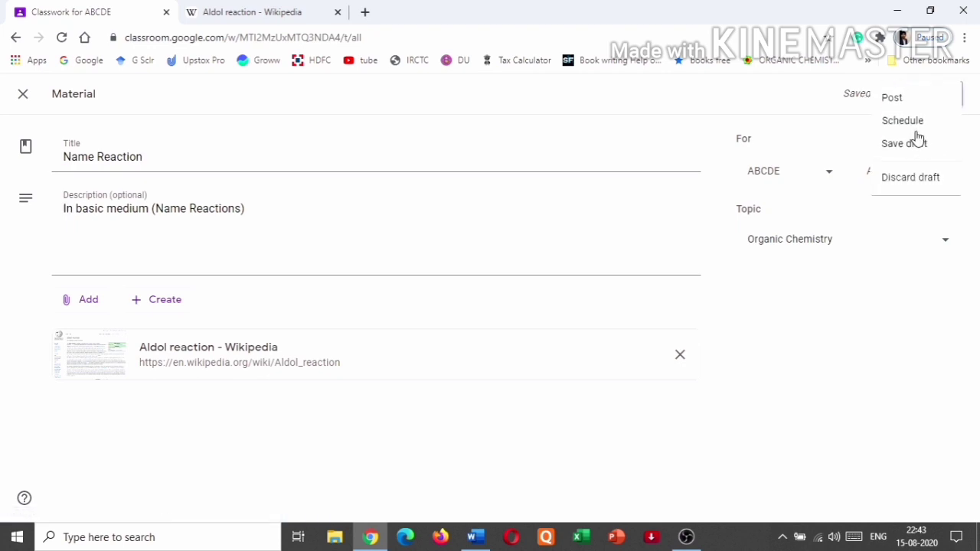
pyautogui.click(866, 319)
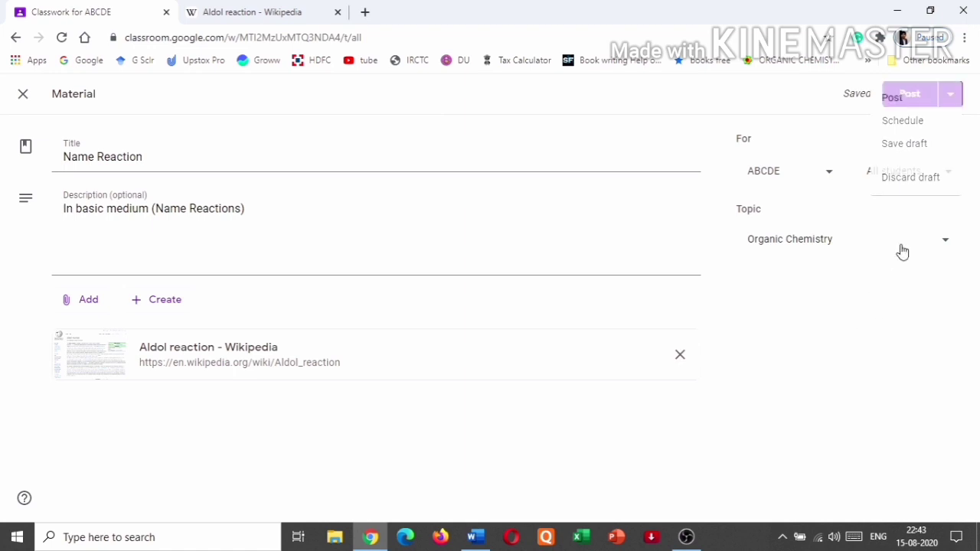
pyautogui.click(909, 100)
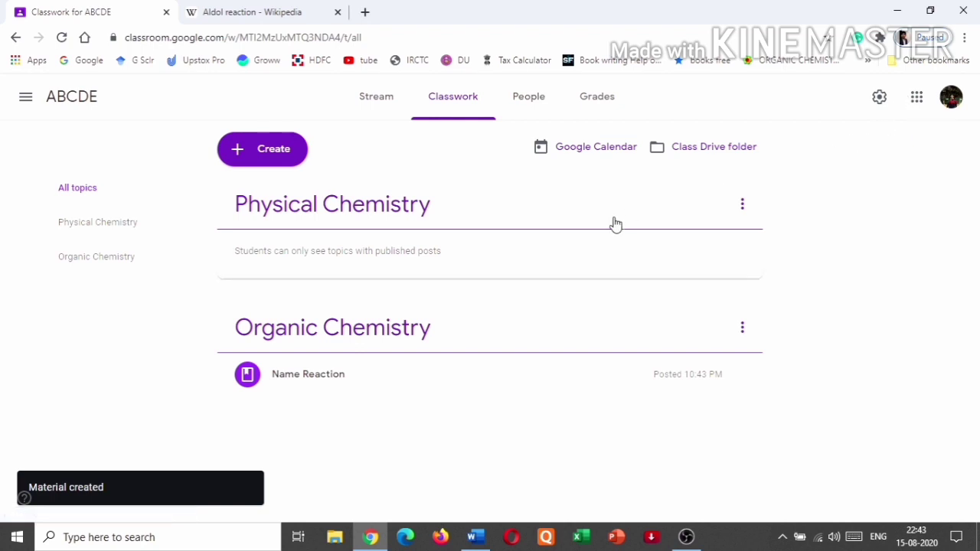
# Start another Classwork material titled Organic Name Reaction
pyautogui.click(279, 153)
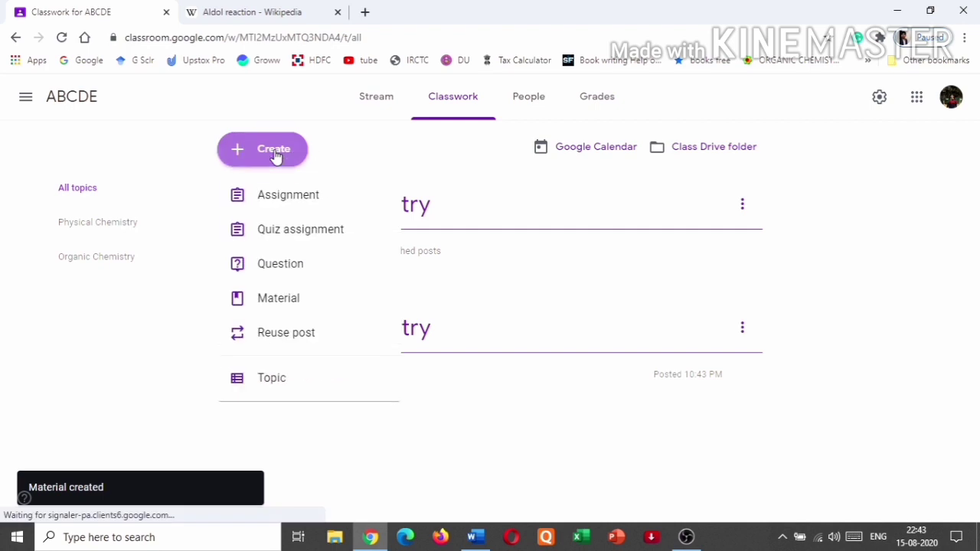
pyautogui.click(282, 308)
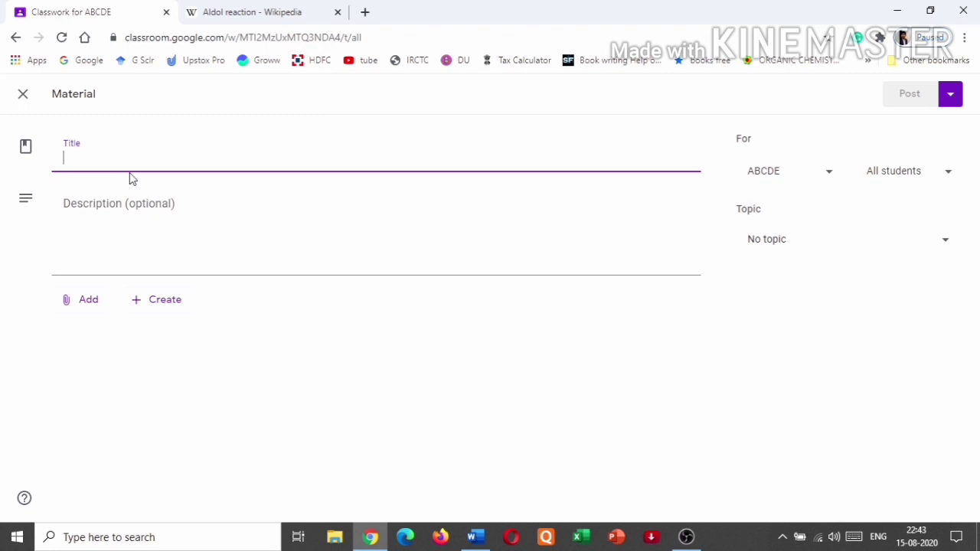
pyautogui.write('0')
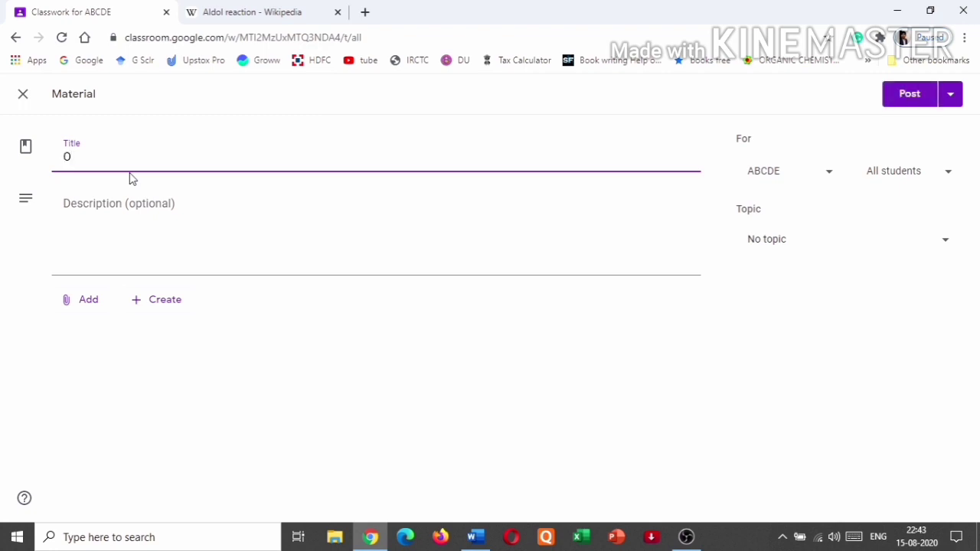
pyautogui.write('rganic Name Reaction')
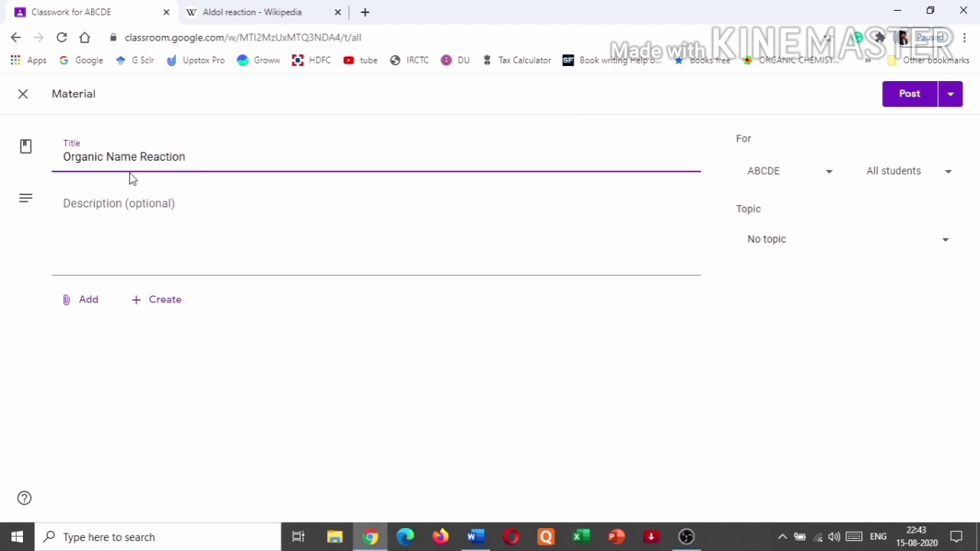
# Search YouTube for "aldol reaction" and attach the 5-minute Aldol Condensation video to the Organic Name Reaction material
pyautogui.click(84, 306)
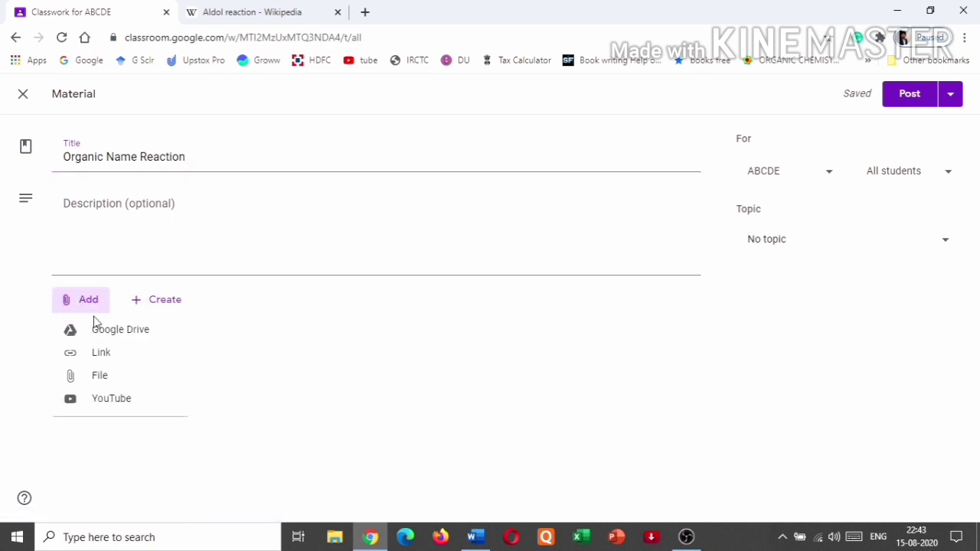
pyautogui.click(121, 403)
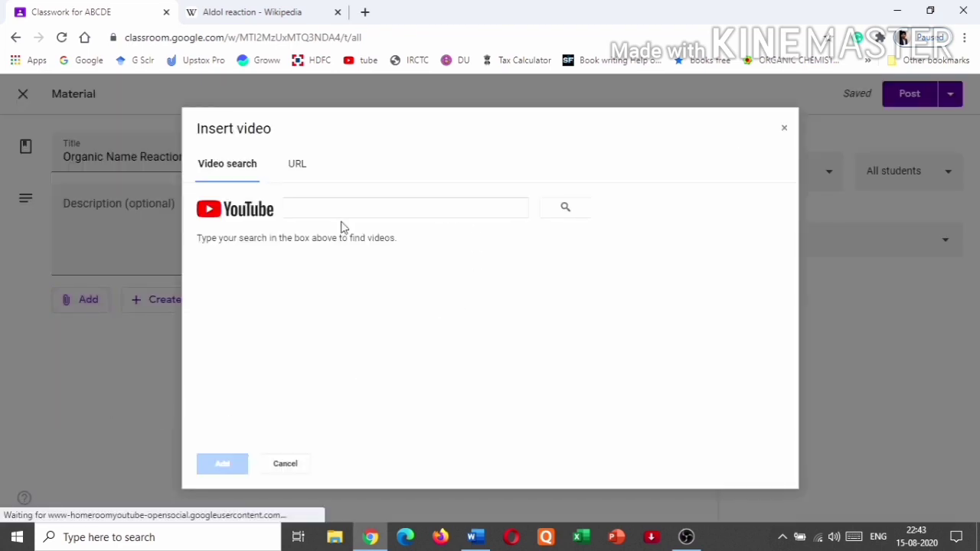
pyautogui.click(367, 210)
pyautogui.write('aldol reaction')
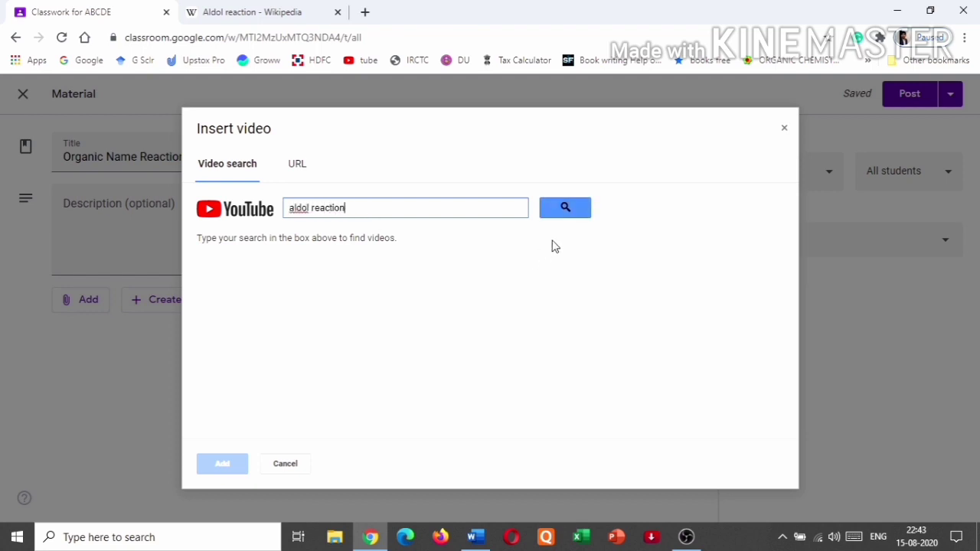
pyautogui.click(567, 209)
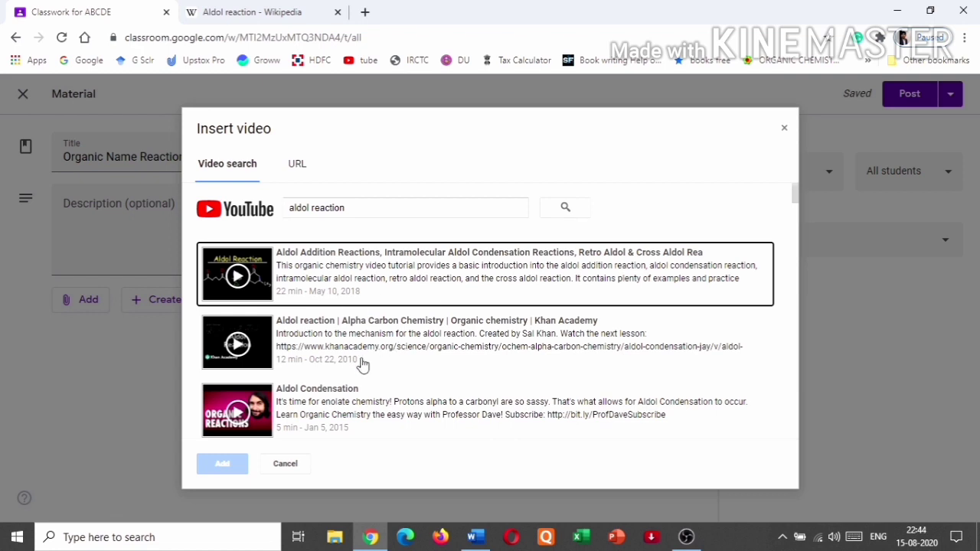
pyautogui.click(431, 410)
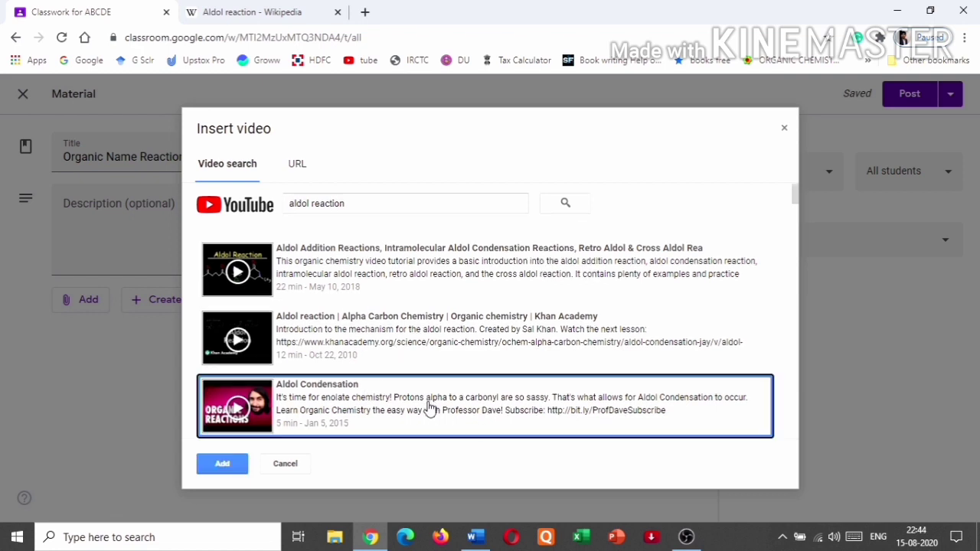
pyautogui.click(221, 469)
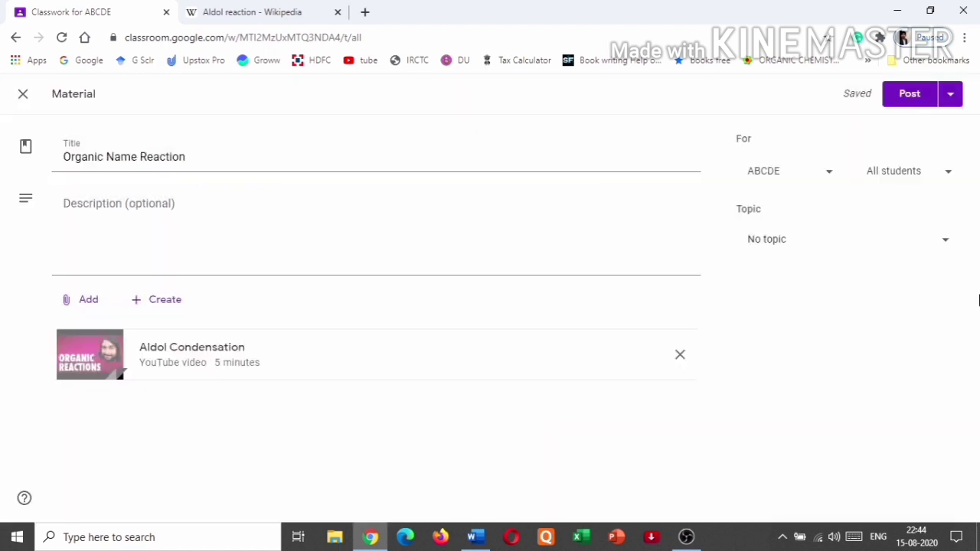
# File the Organic Name Reaction material under the Organic Chemistry topic and post it to all students of ABCDE
pyautogui.click(831, 178)
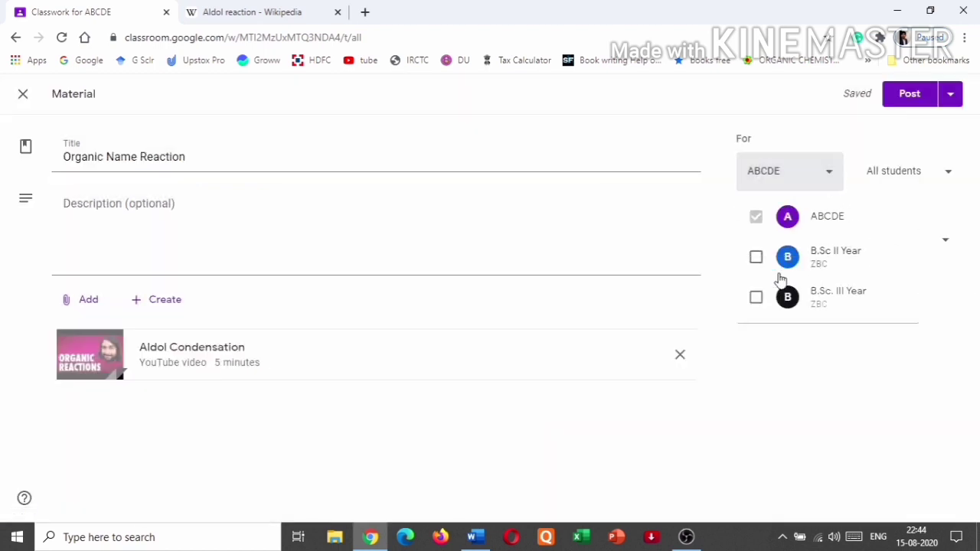
pyautogui.click(939, 177)
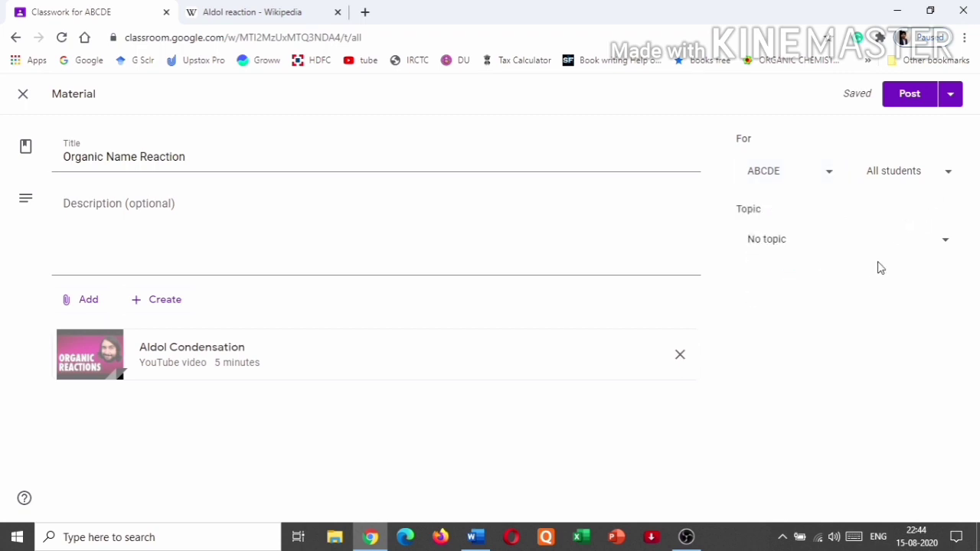
pyautogui.click(783, 254)
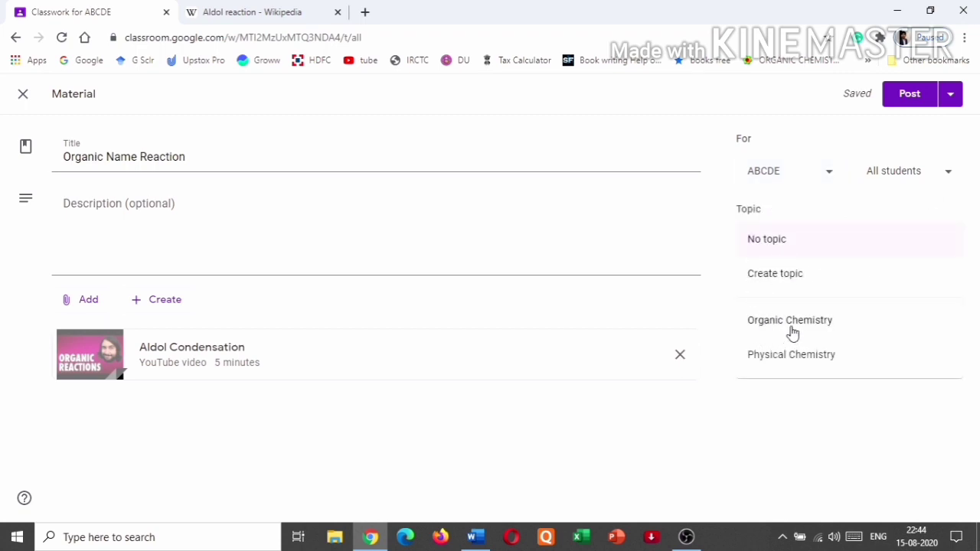
pyautogui.click(792, 331)
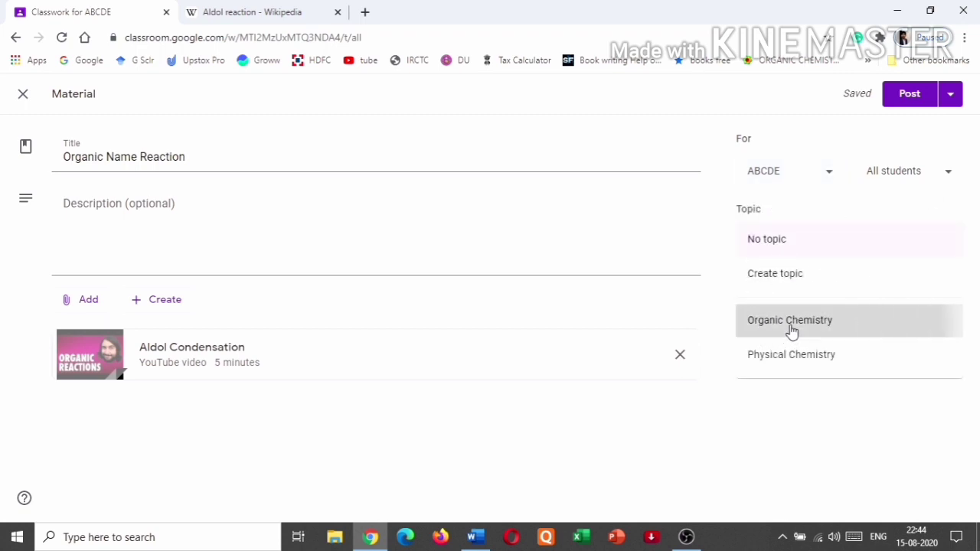
pyautogui.click(944, 97)
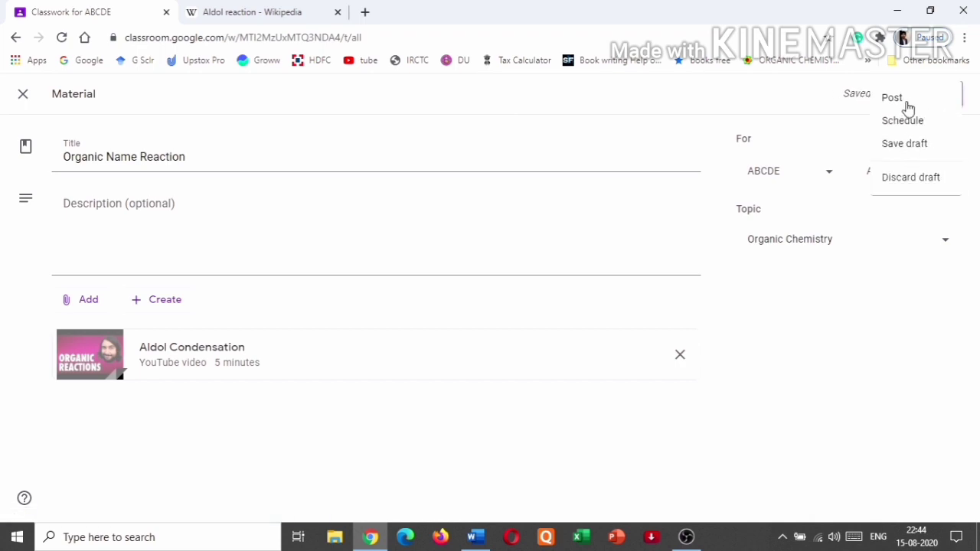
pyautogui.click(904, 96)
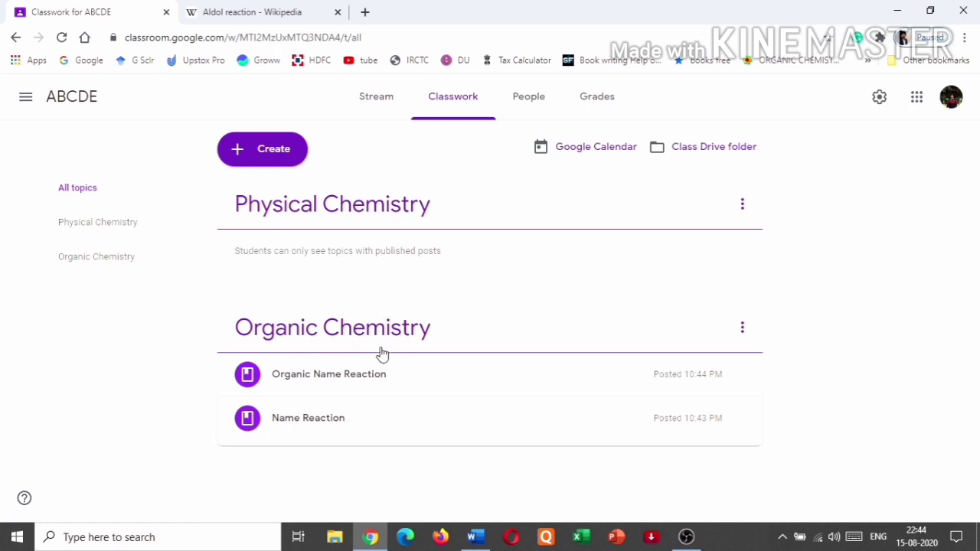
# View the class Drive folder from Classwork and return to the Classwork page
pyautogui.click(706, 155)
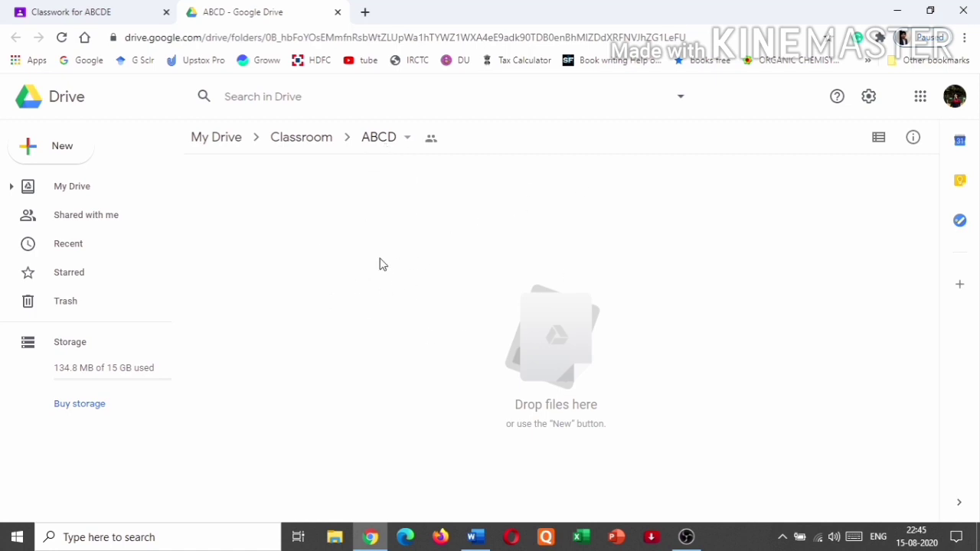
pyautogui.click(338, 13)
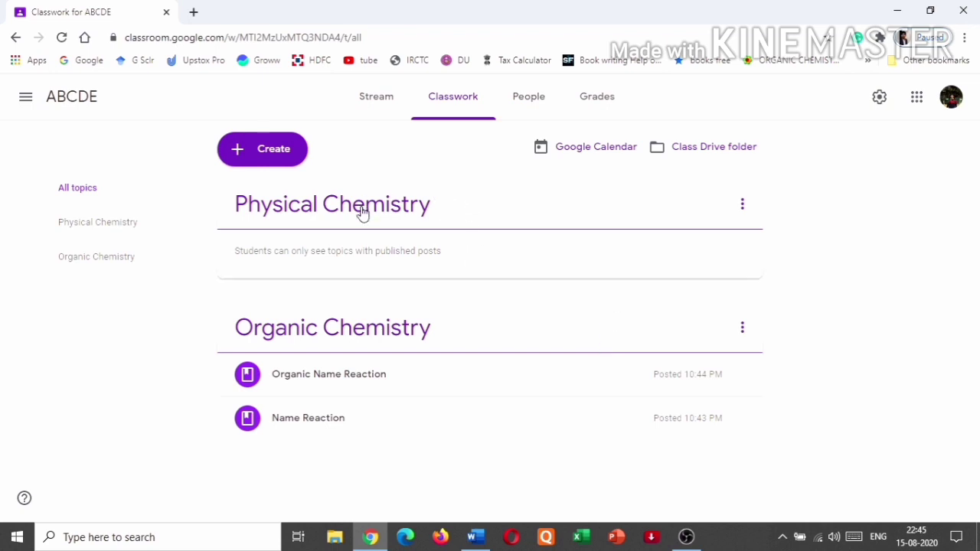
# Start a new Classwork assignment titled Name Reaction Assignment
pyautogui.click(261, 155)
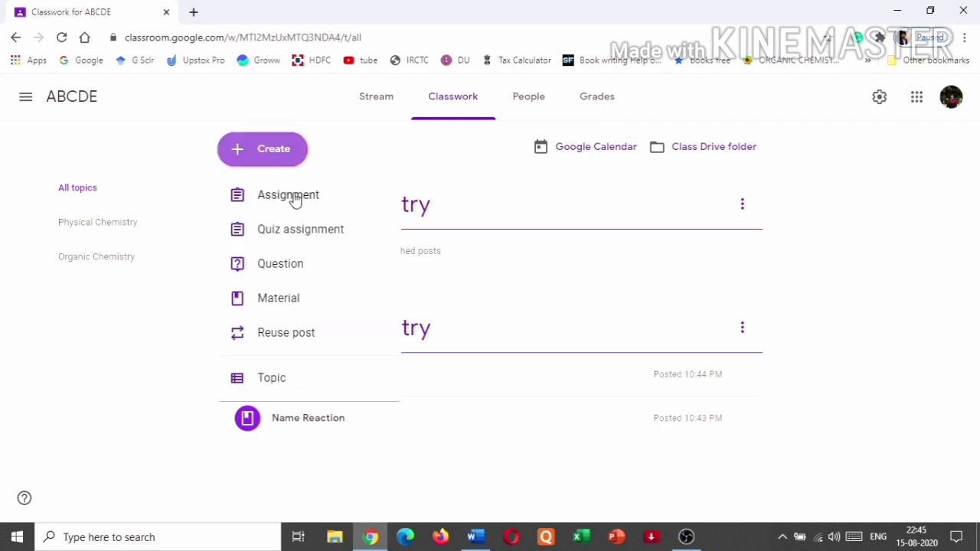
pyautogui.click(295, 197)
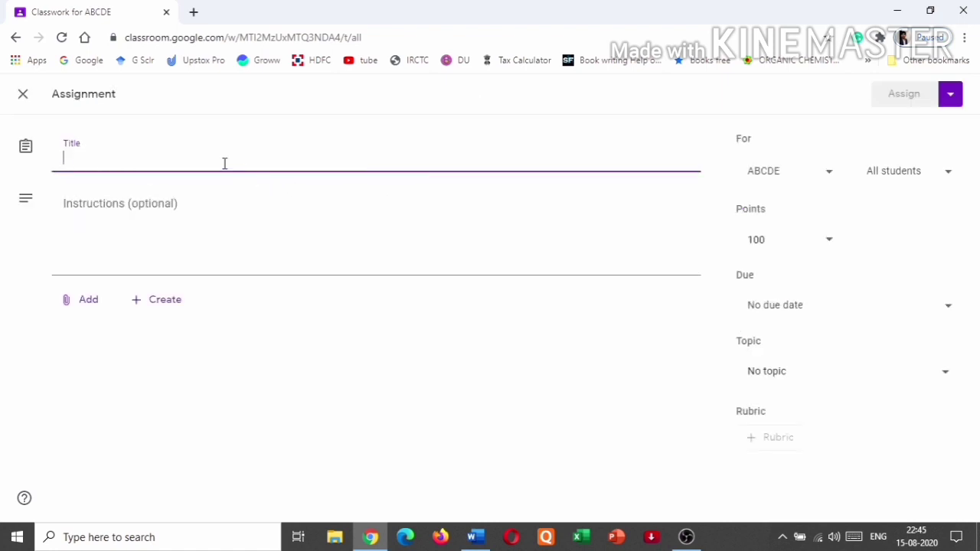
pyautogui.write('Name Reaction')
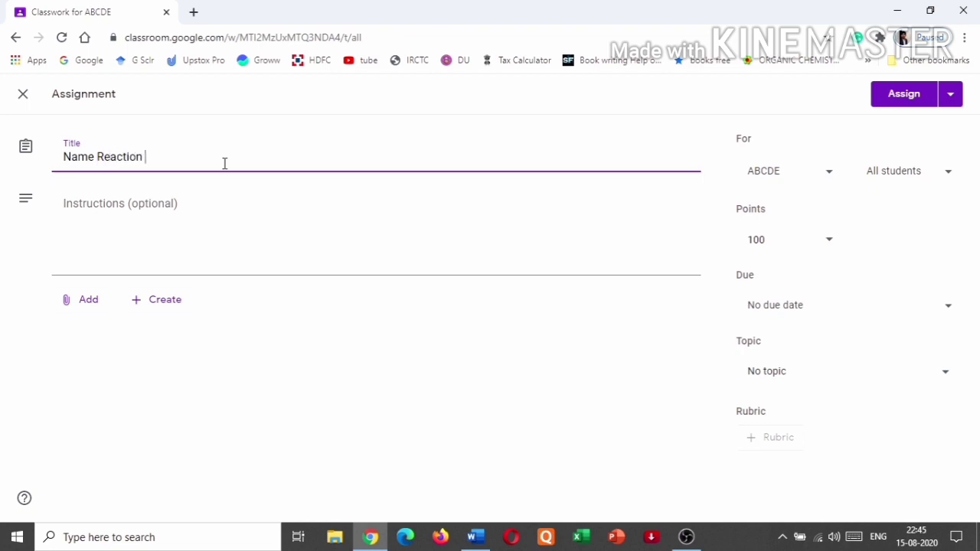
pyautogui.write(' Assignment')
pyautogui.click(167, 247)
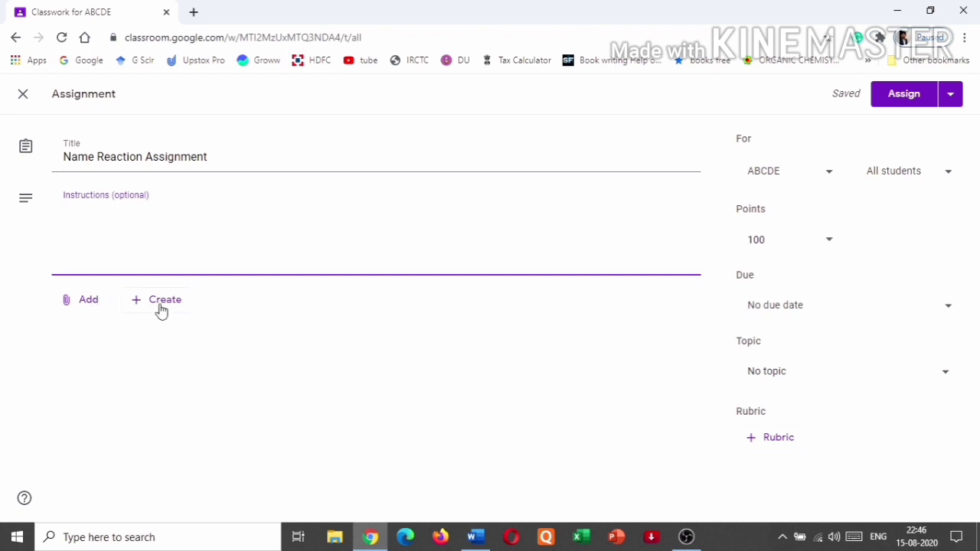
# Create a new Google Docs document as an attachment to the Name Reaction Assignment
pyautogui.click(91, 307)
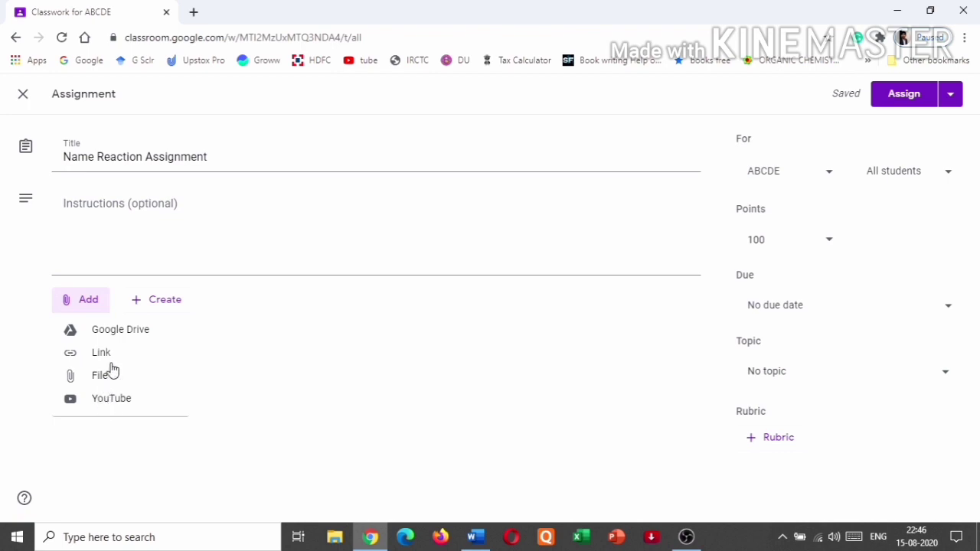
pyautogui.click(164, 300)
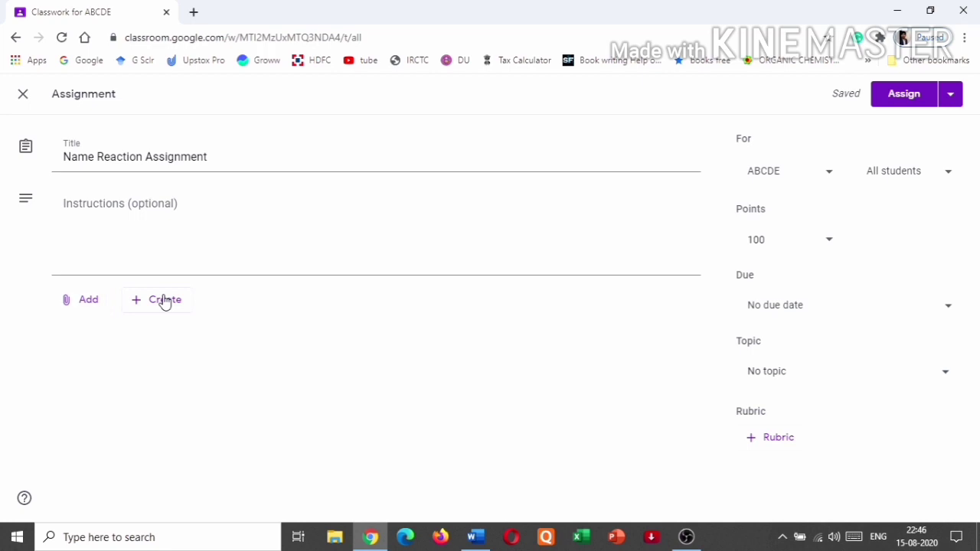
pyautogui.click(169, 302)
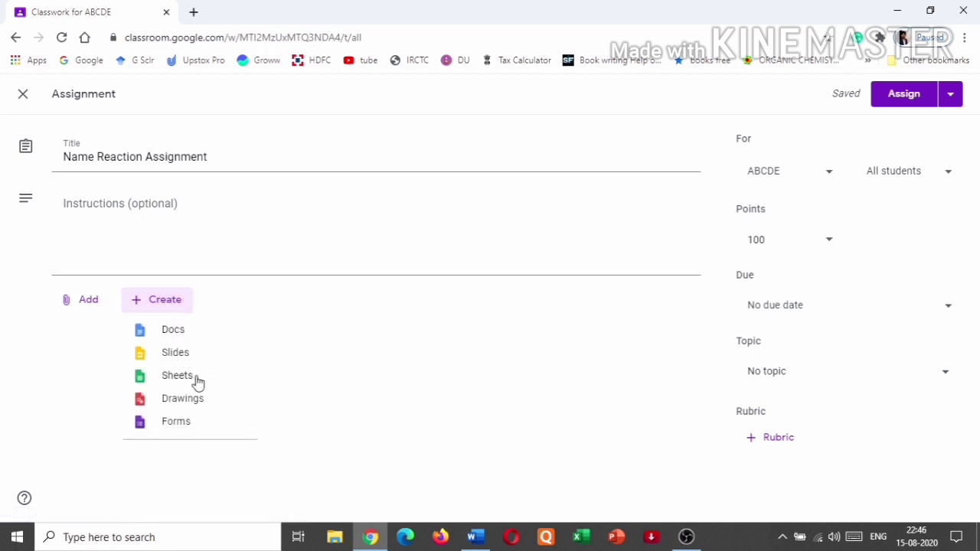
pyautogui.click(186, 335)
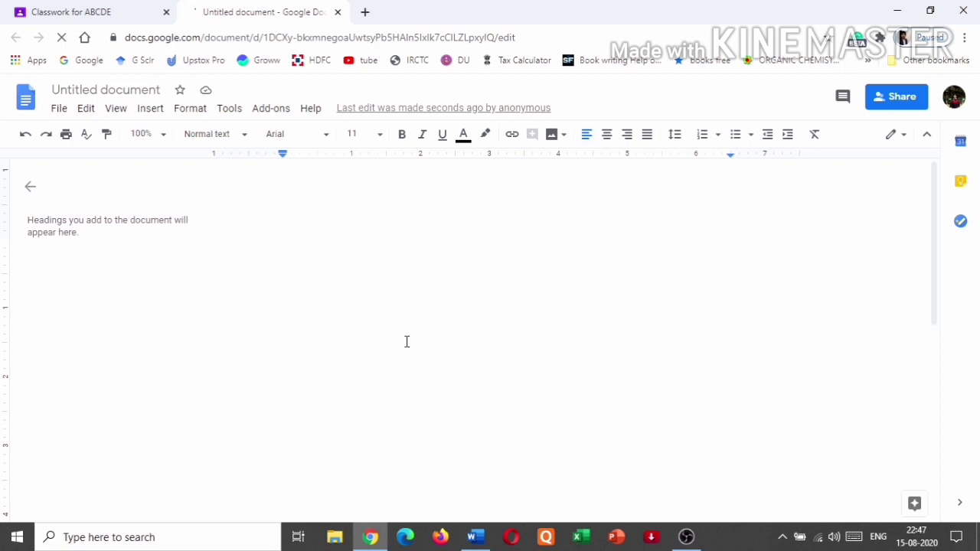
# Copy the whole aldol reaction paragraph from Aldol.docx in Word and paste it into the new Google Docs document
pyautogui.click(479, 460)
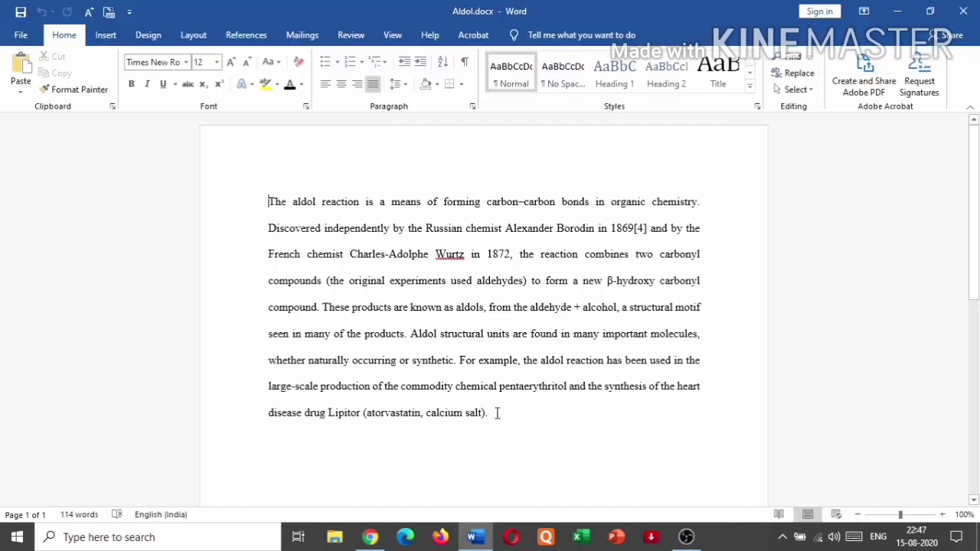
pyautogui.moveTo(497, 412); pyautogui.dragTo(270, 213)
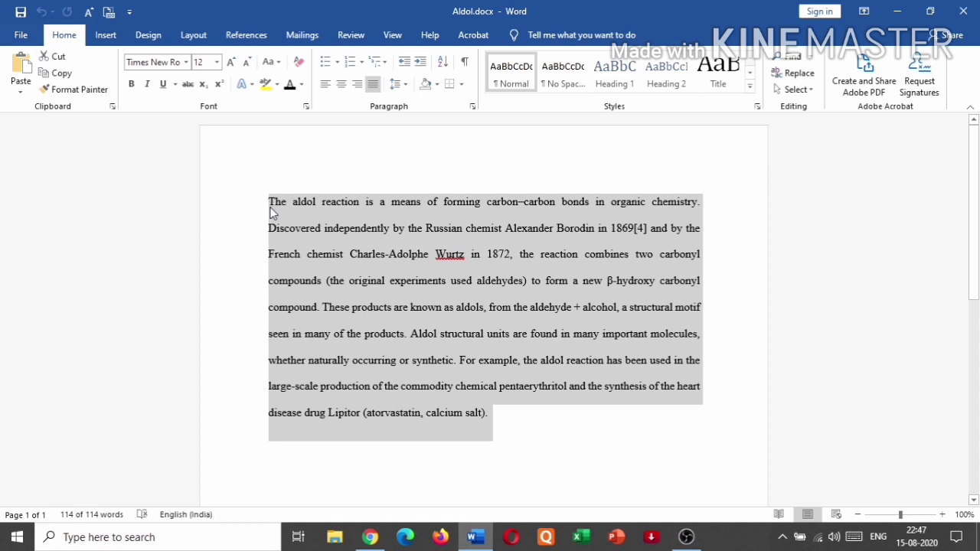
pyautogui.hotkey('ctrl', 'c')
pyautogui.rightClick(409, 274)
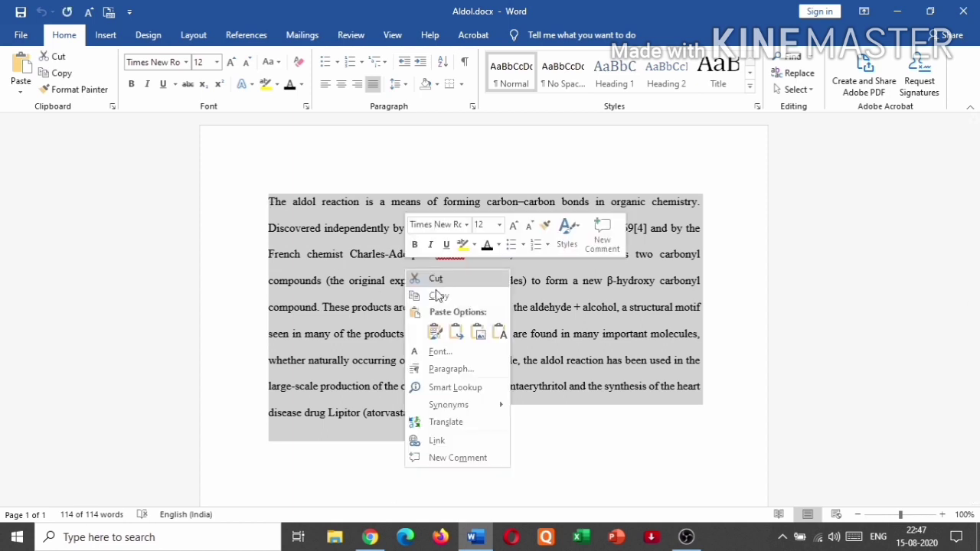
pyautogui.click(441, 297)
pyautogui.click(370, 539)
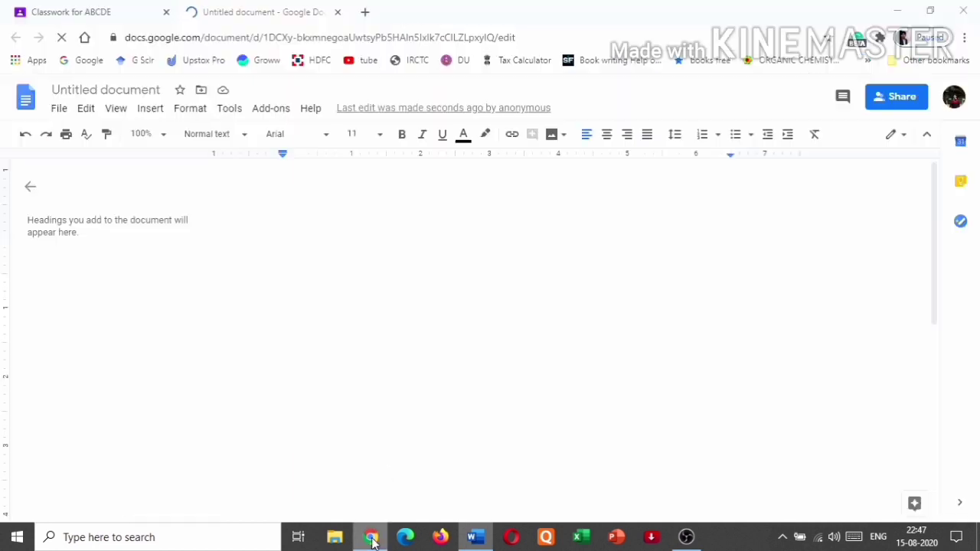
pyautogui.rightClick(374, 256)
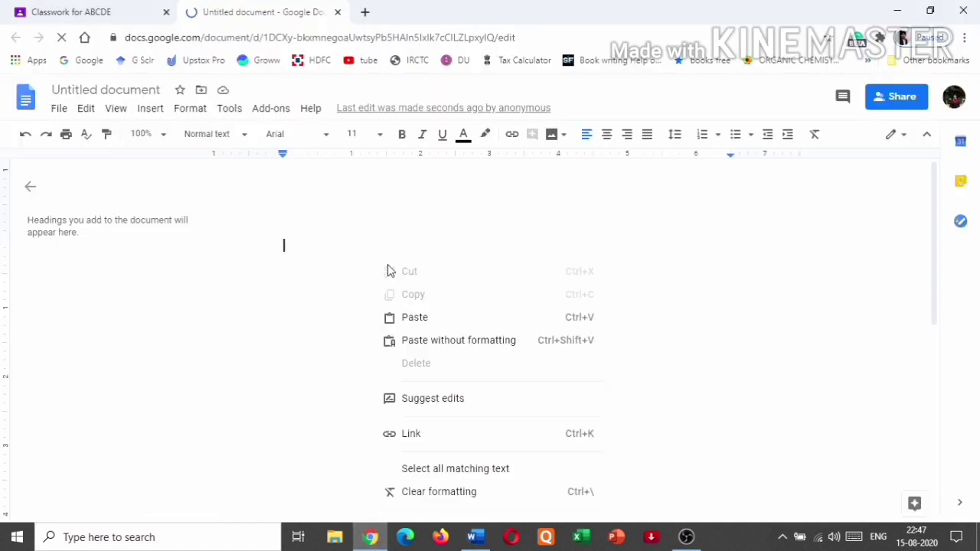
pyautogui.click(417, 318)
pyautogui.hotkey('ctrl', 'v')
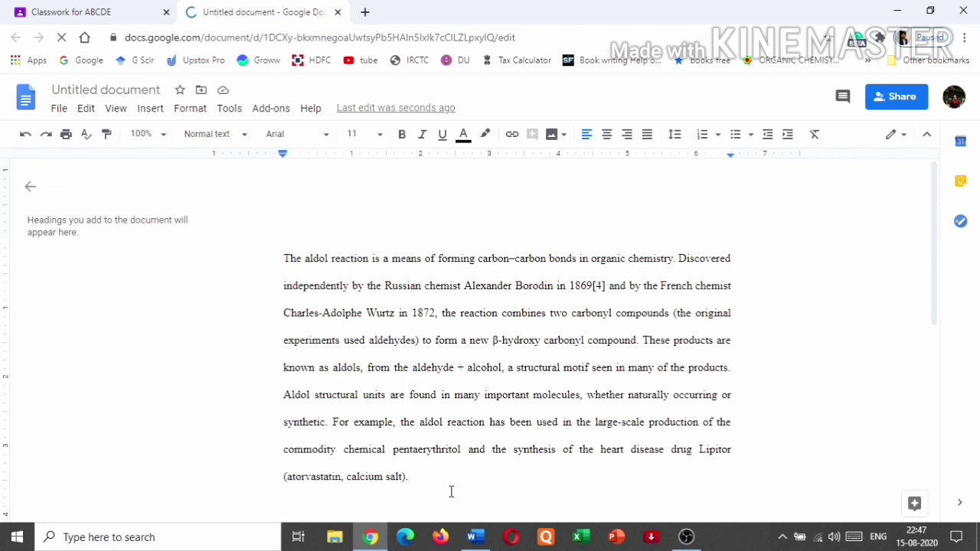
# Add the line "Question: Please explain aldol reaction in detail." below the pasted paragraph
pyautogui.write('Question')
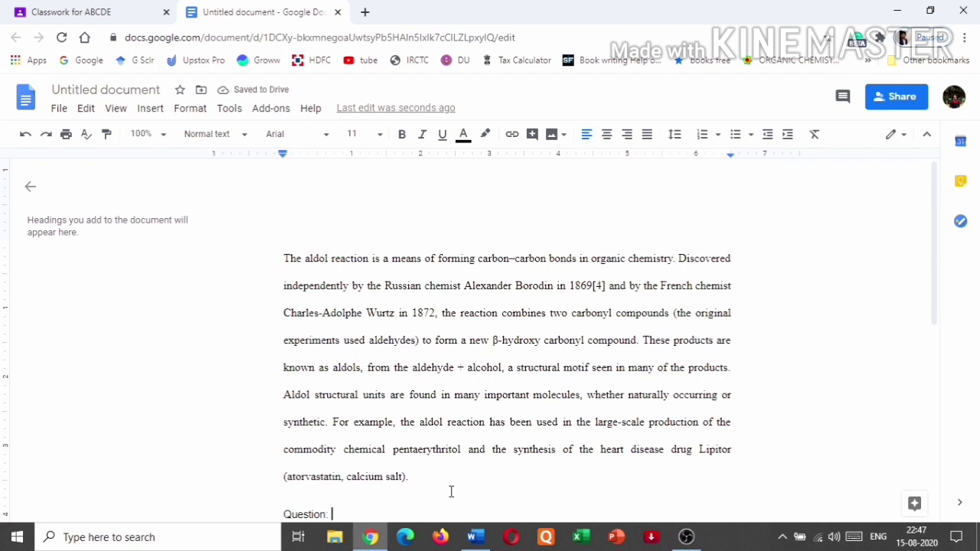
pyautogui.write(': Please explain aldol reaction in detail.')
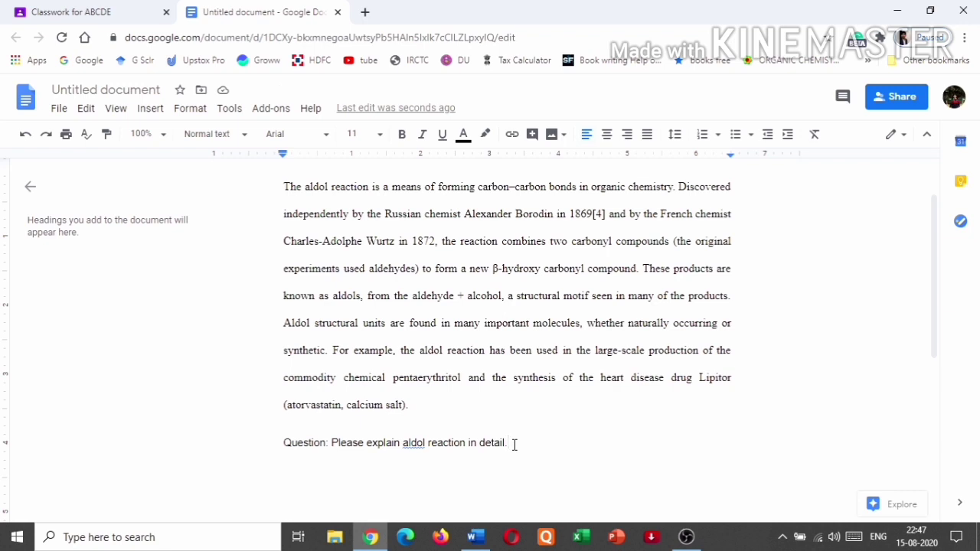
# Return to the Classroom assignment and choose "Students can view file" as the attached document's access
pyautogui.click(96, 7)
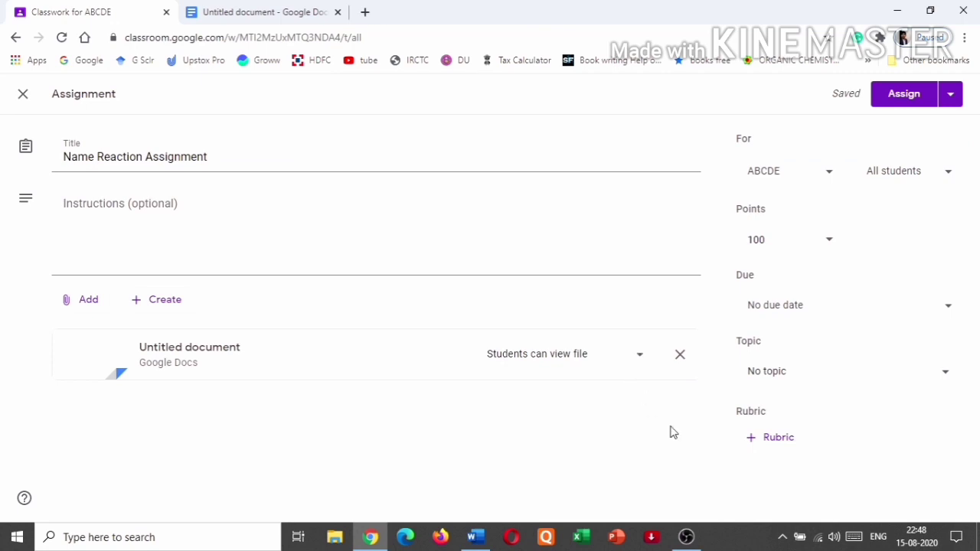
pyautogui.click(640, 355)
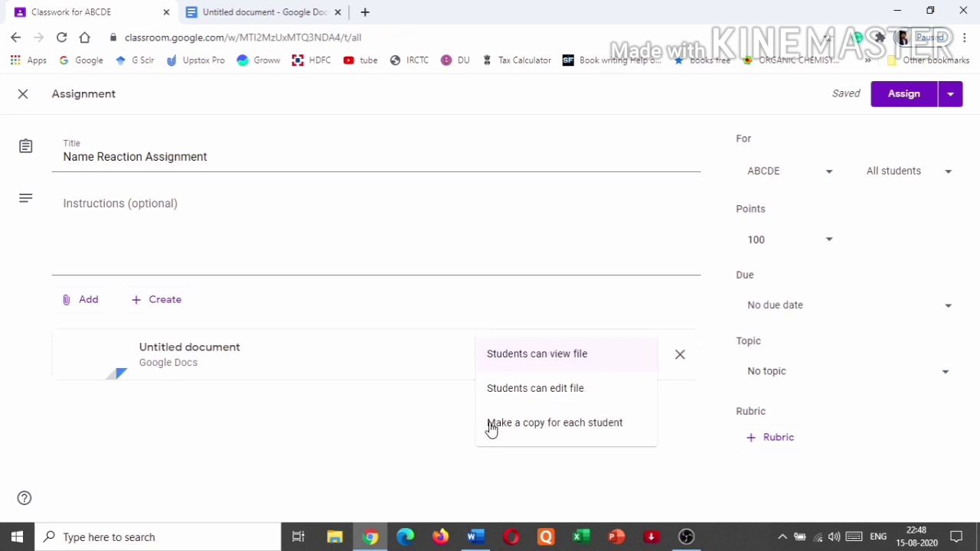
pyautogui.click(567, 359)
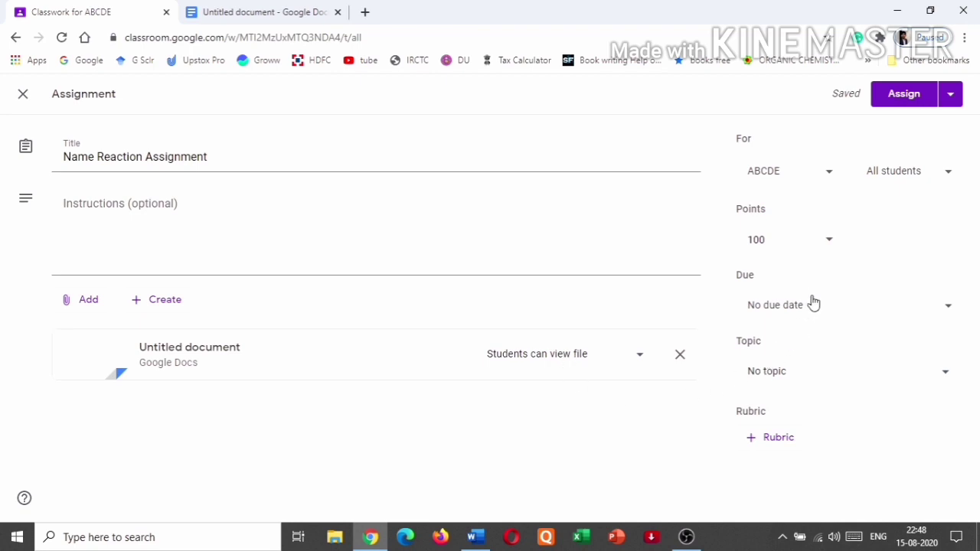
# Set the assignment's points to 15
pyautogui.click(824, 247)
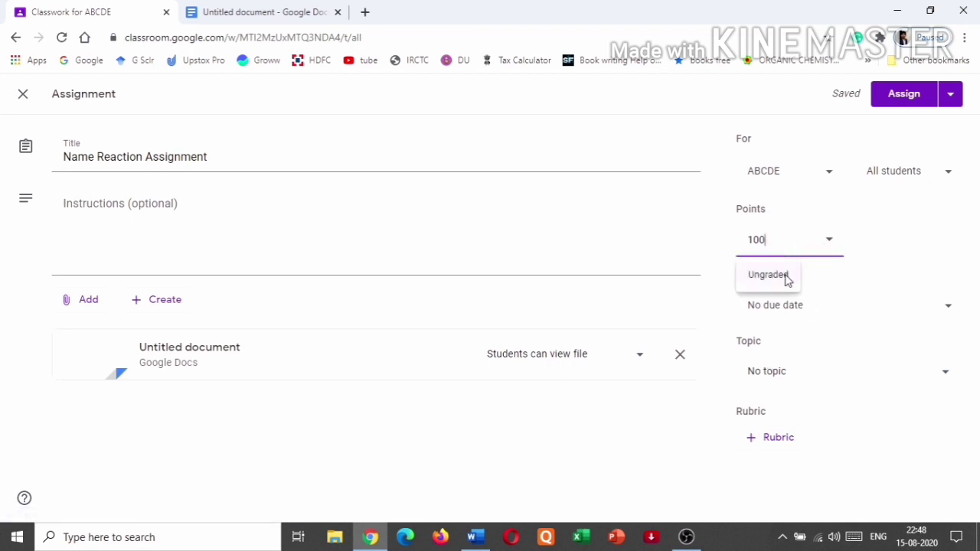
pyautogui.press('BackSpace')
pyautogui.press('BackSpace')
pyautogui.press('BackSpace')
pyautogui.write('15')
pyautogui.click(876, 237)
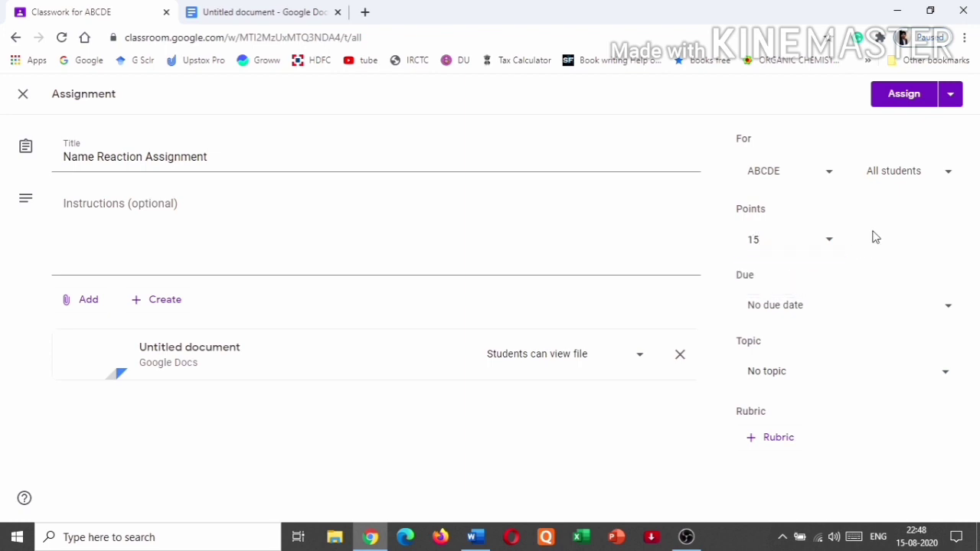
# Set the assignment's due date to Thursday, August 20, 2020, without a due time
pyautogui.click(875, 306)
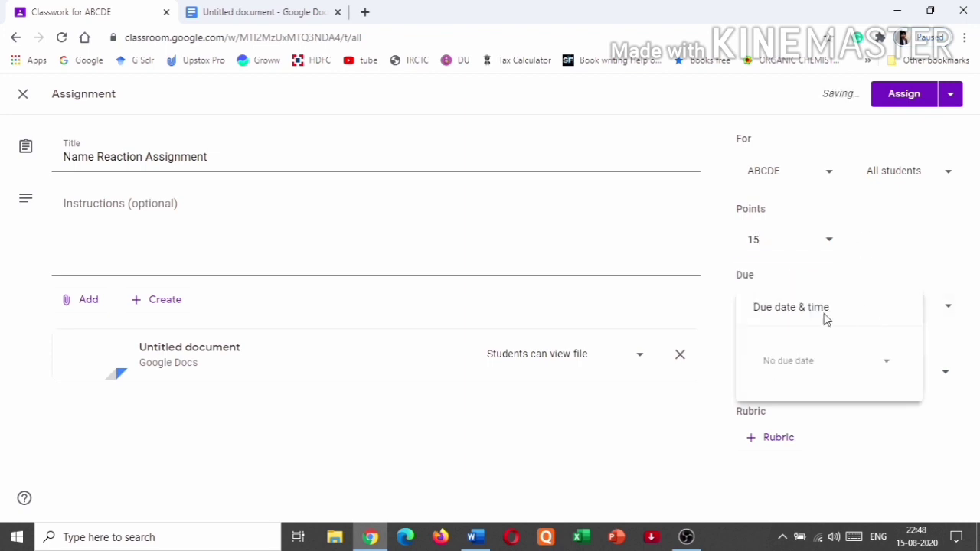
pyautogui.click(823, 367)
pyautogui.click(857, 285)
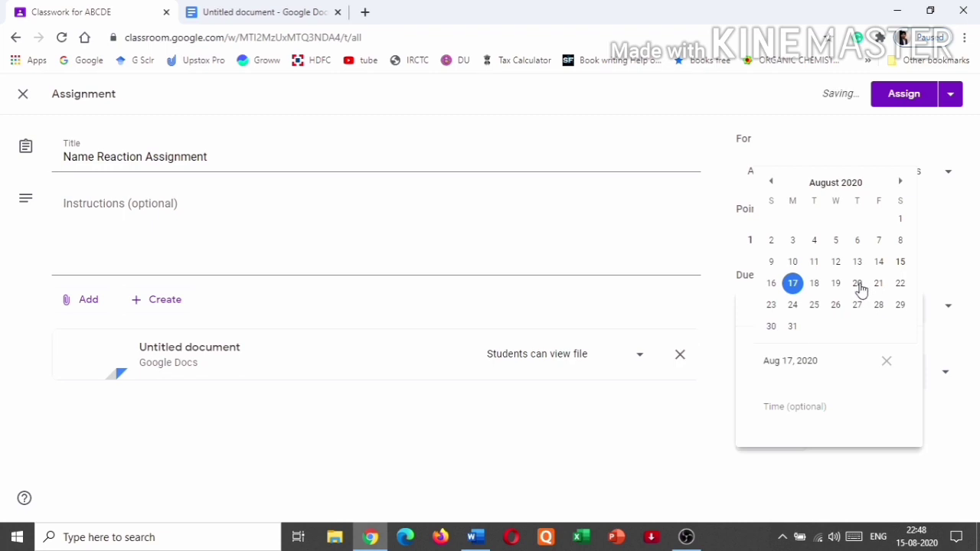
pyautogui.click(890, 265)
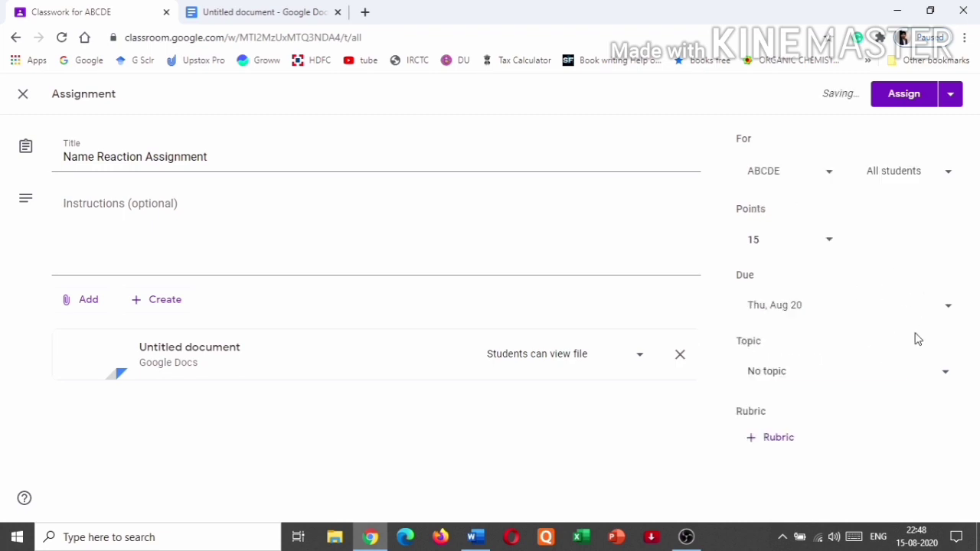
# Set the assignment's topic to Organic Chemistry and check the available assign, schedule and draft options
pyautogui.click(849, 377)
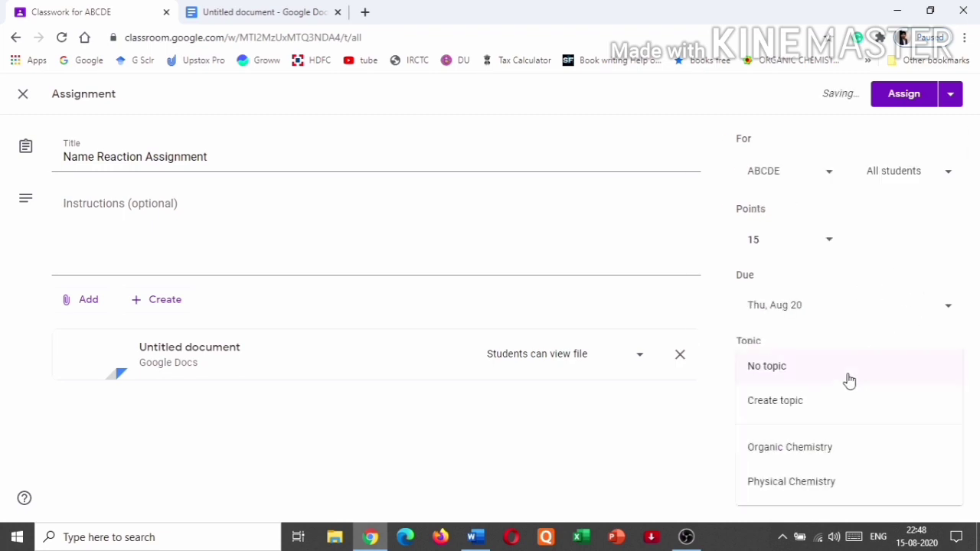
pyautogui.click(808, 452)
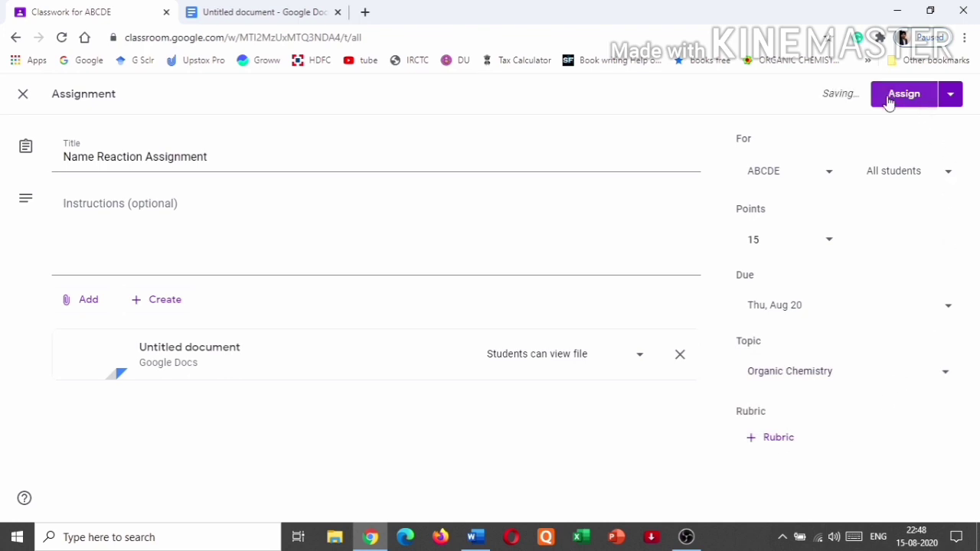
pyautogui.click(955, 99)
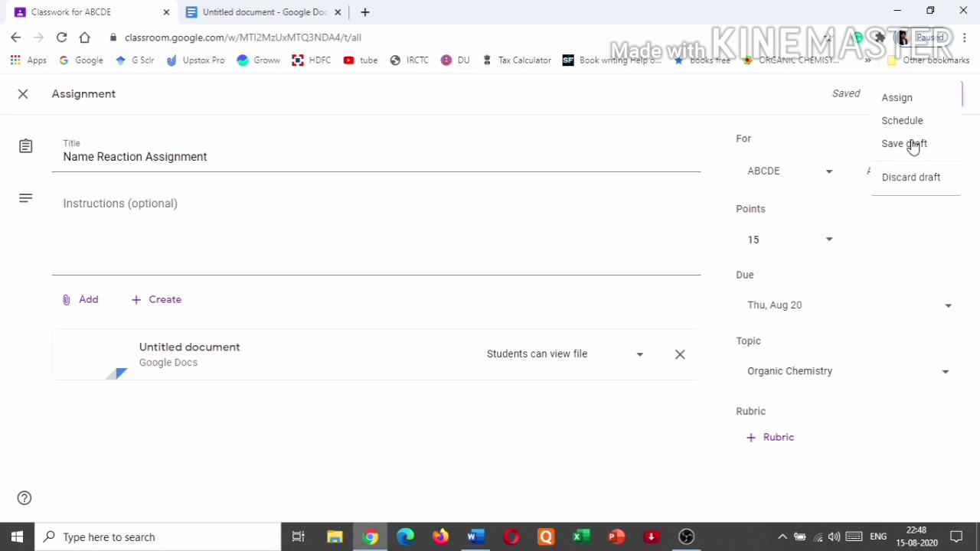
pyautogui.click(894, 271)
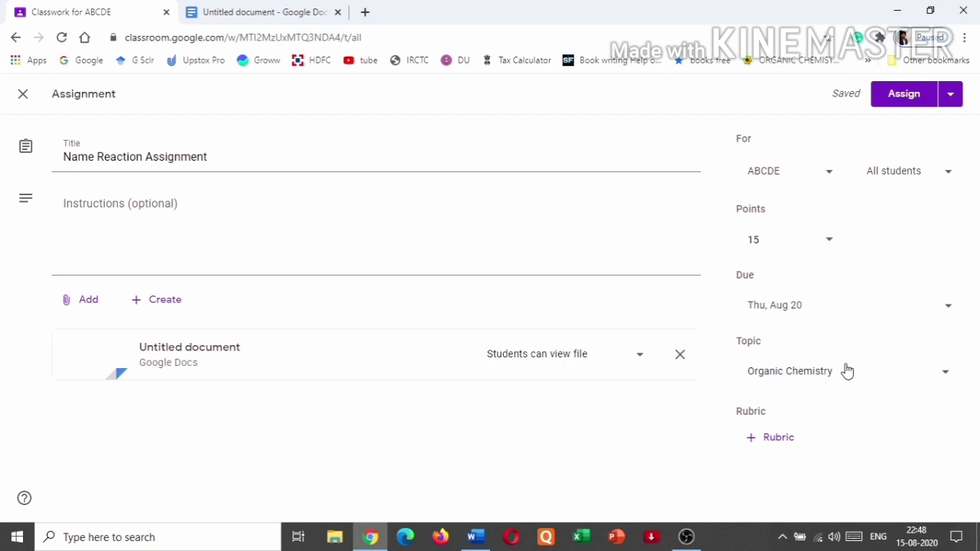
# Create a rubric for the assignment with the first criterion titled "Explained well" and described as "Defination+Mechanism+Reaction"
pyautogui.click(771, 445)
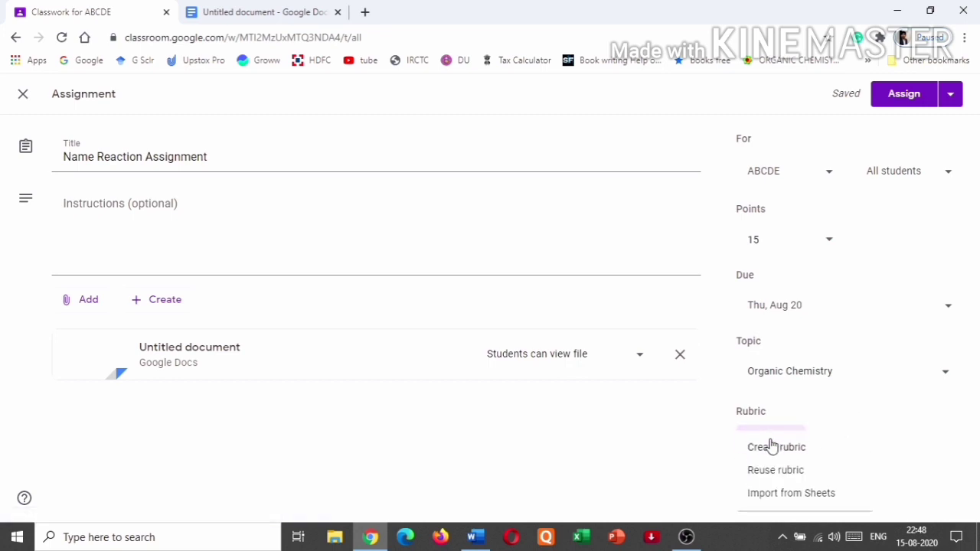
pyautogui.click(794, 454)
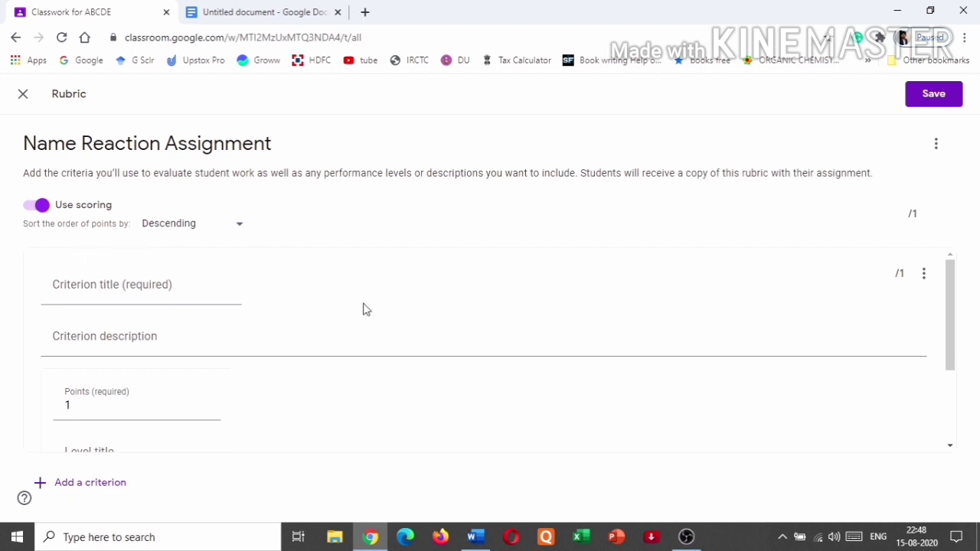
pyautogui.scroll(-1, 363, 307)
pyautogui.scroll(1, 402, 320)
pyautogui.click(87, 288)
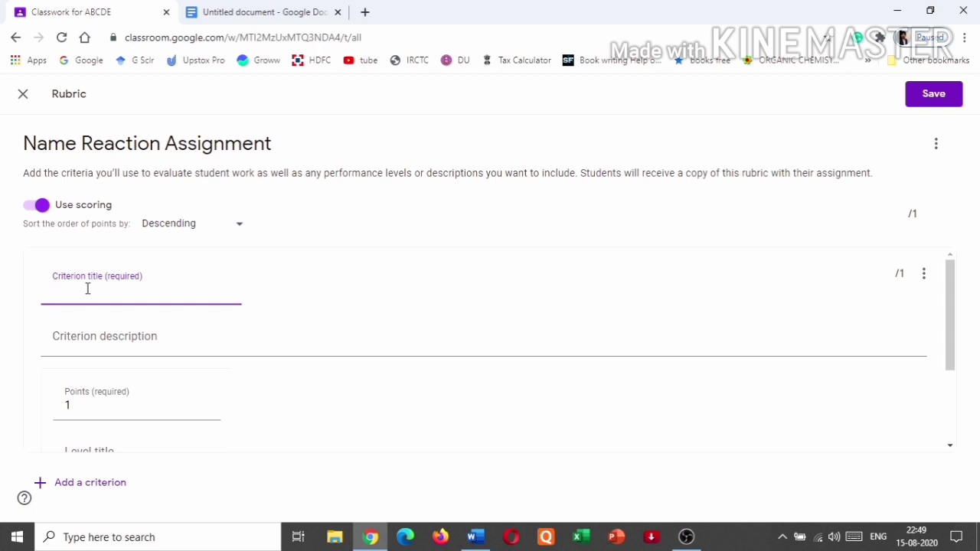
pyautogui.write('Explained well')
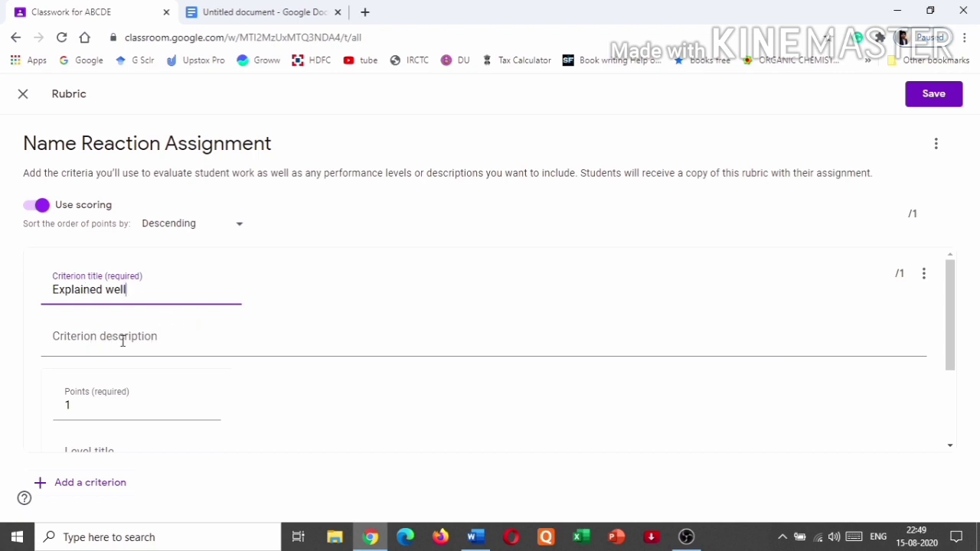
pyautogui.click(153, 353)
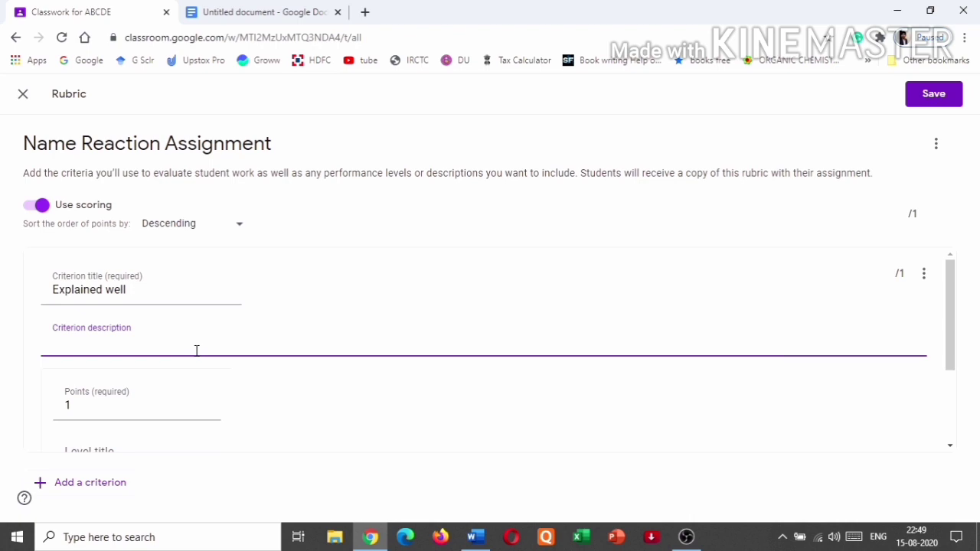
pyautogui.write('Defination+Mechanism+Rea')
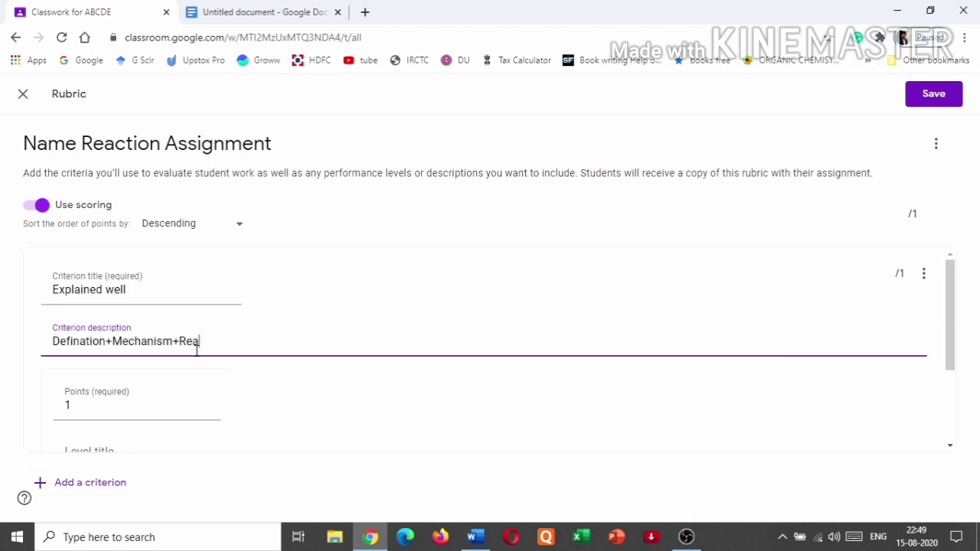
pyautogui.write('ction')
# Set the first criterion's initial level to 5 points, titled "Fully Explained" with the description "Excellent"
pyautogui.scroll(-2, 266, 394)
pyautogui.scroll(1, 323, 368)
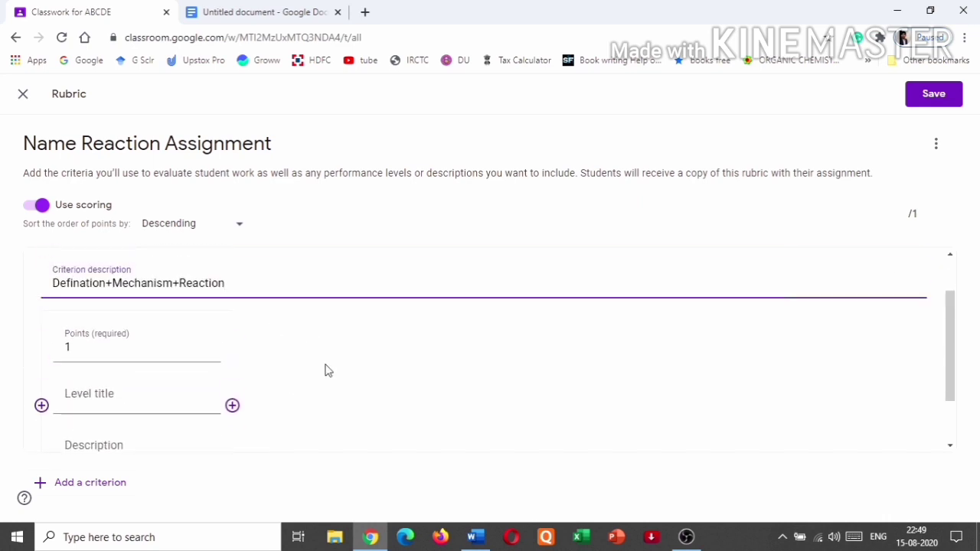
pyautogui.click(92, 349)
pyautogui.press('BackSpace')
pyautogui.write('5')
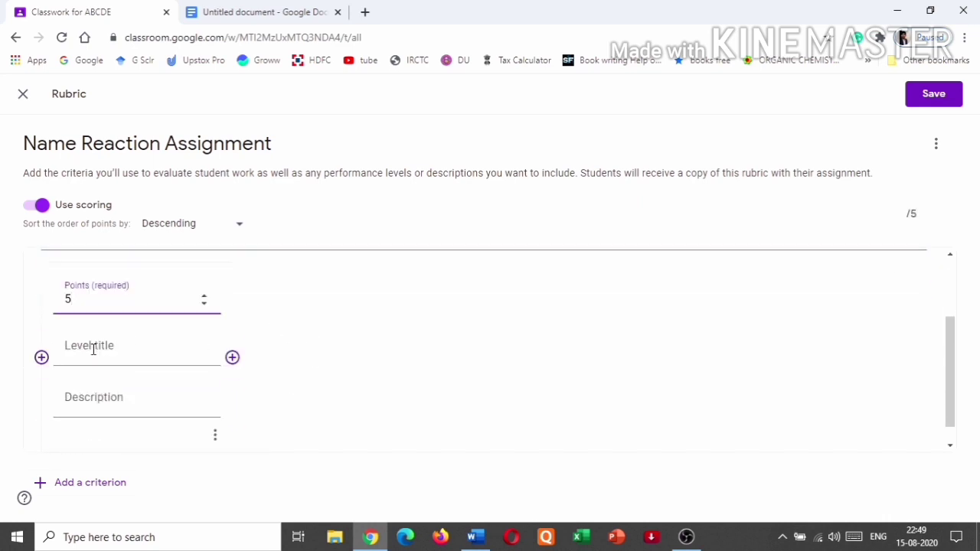
pyautogui.click(100, 349)
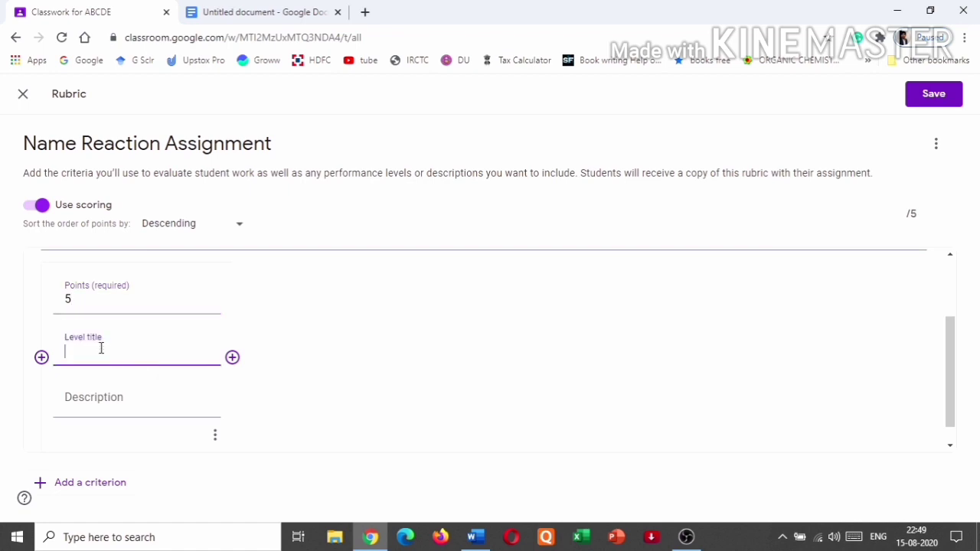
pyautogui.write('Fully Explained')
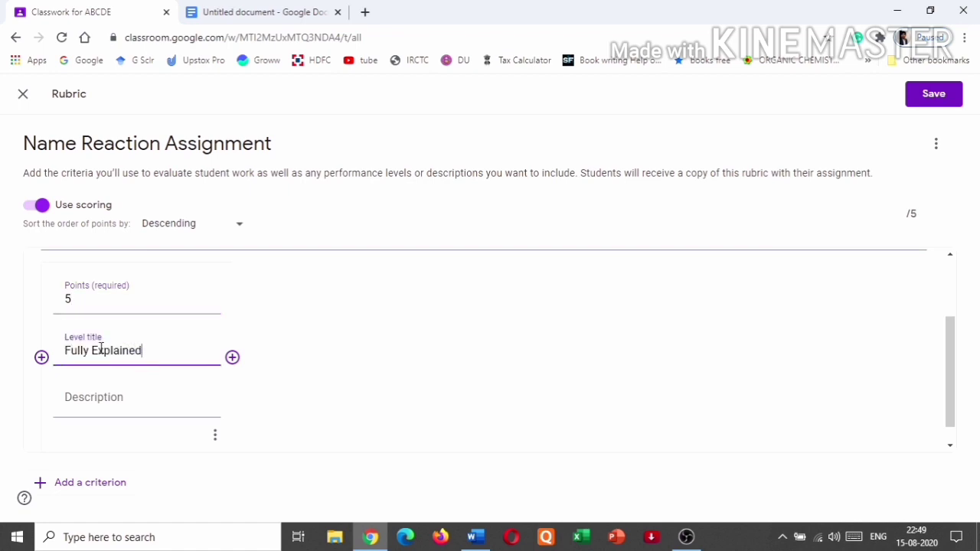
pyautogui.click(98, 406)
pyautogui.write('Excellent')
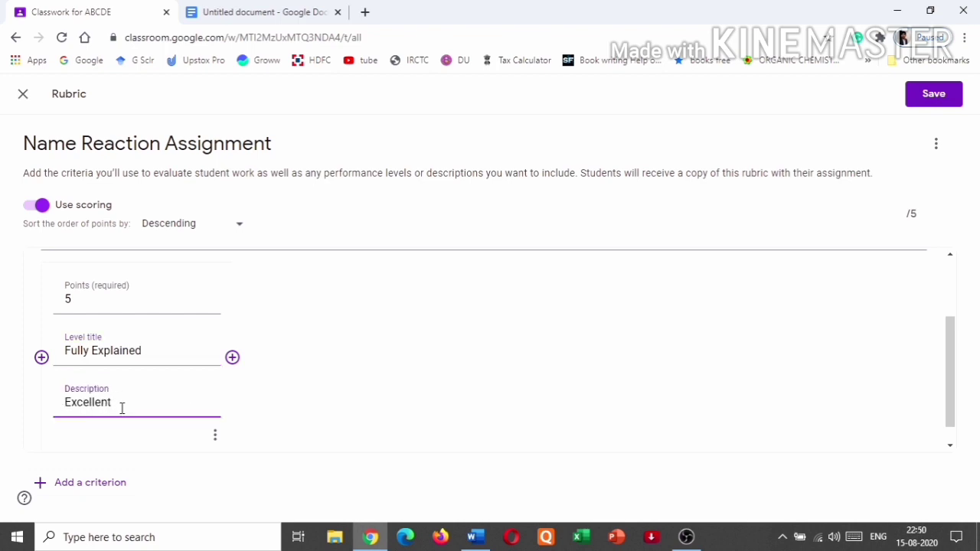
# Add a second level to the "Explained well" criterion worth 3 points, titled "only Definition+mechanism" with the description "Good"
pyautogui.click(232, 359)
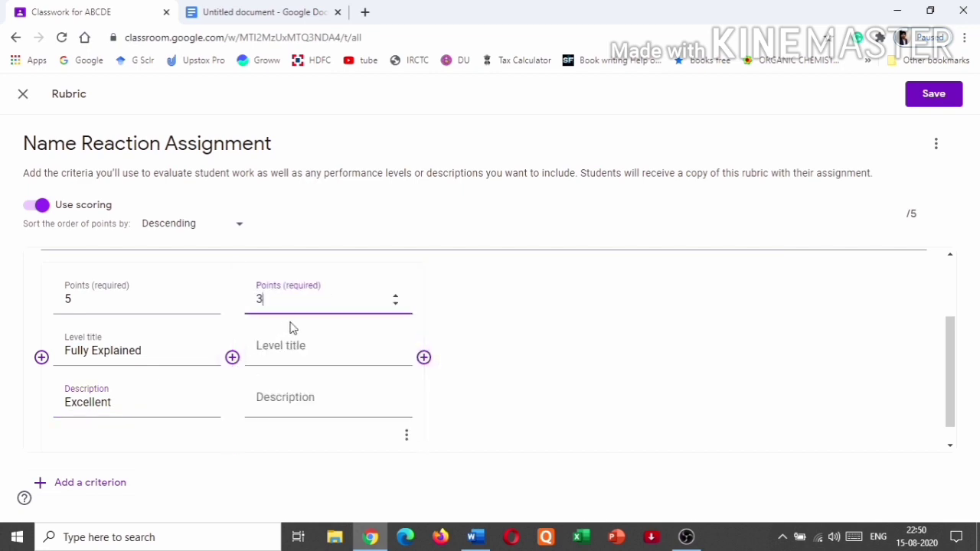
pyautogui.click(314, 348)
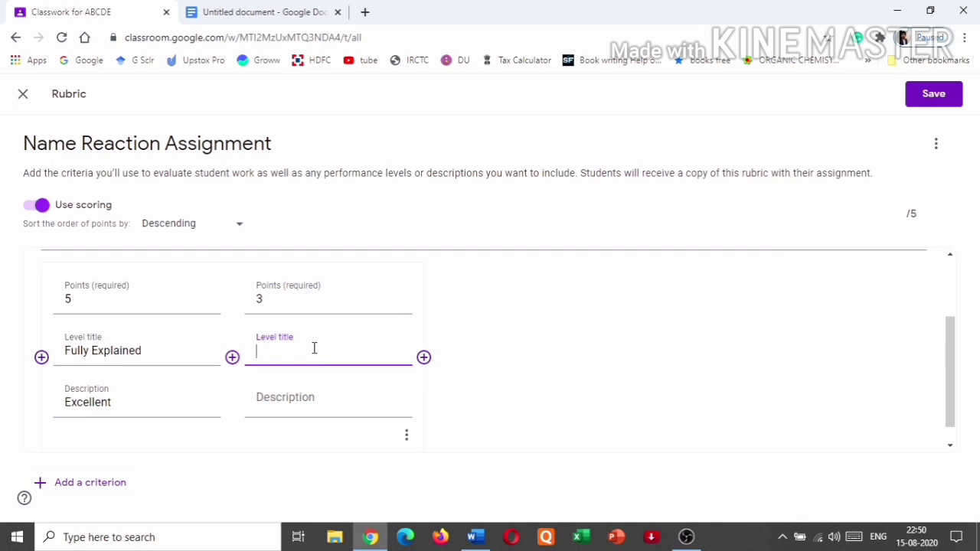
pyautogui.write('only Definition+mechanism')
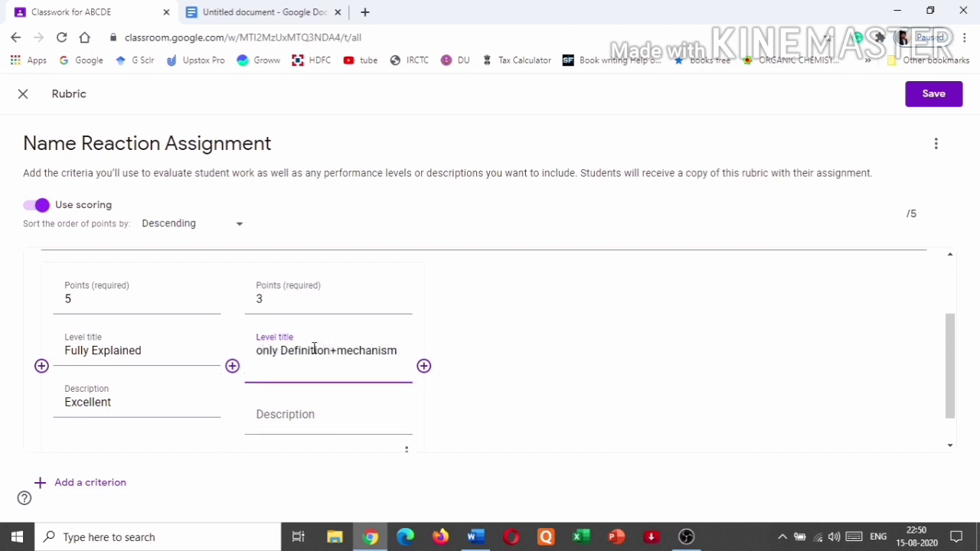
pyautogui.click(300, 421)
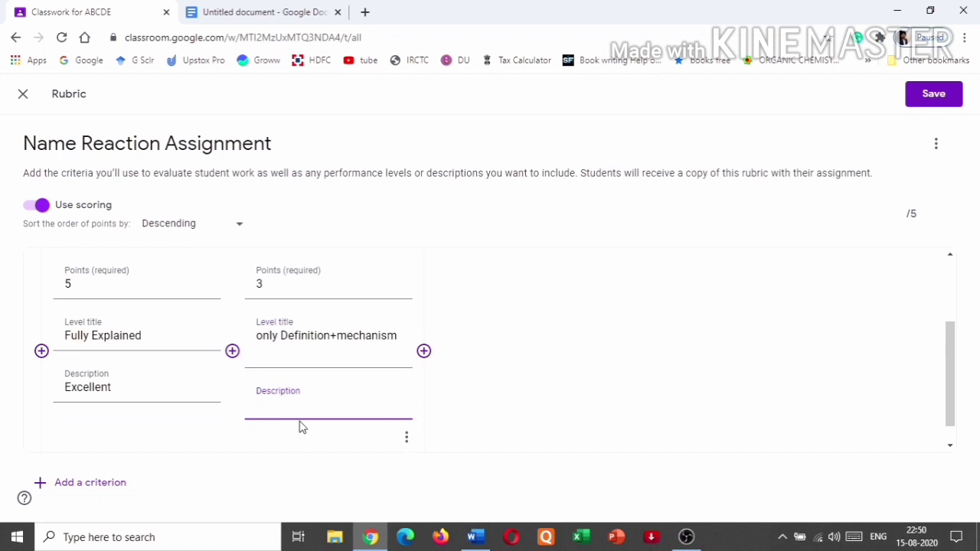
pyautogui.write('God')
pyautogui.write('d')
# Add a third level to the "Explained well" criterion worth 1 point, titled "Only Definition" with the description "Below Par"
pyautogui.click(424, 352)
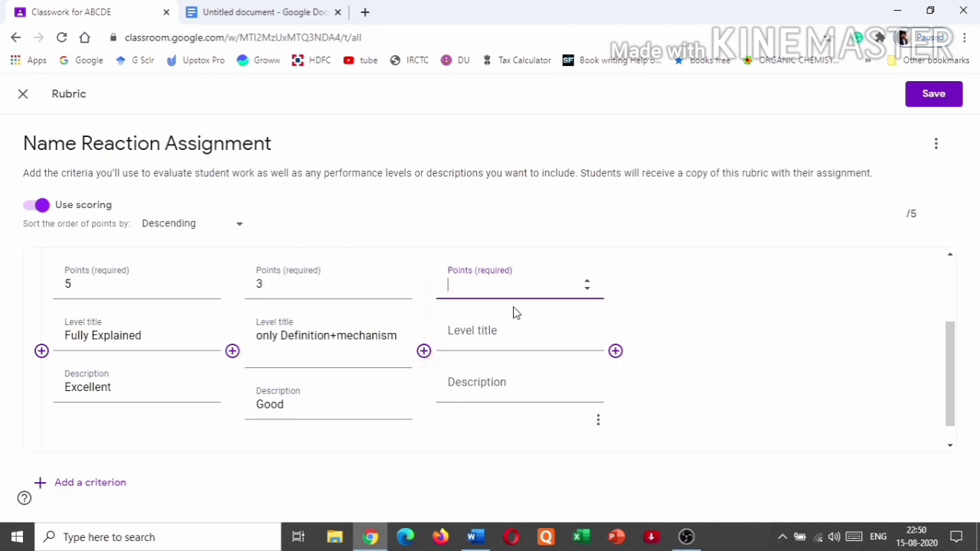
pyautogui.write('1')
pyautogui.click(478, 335)
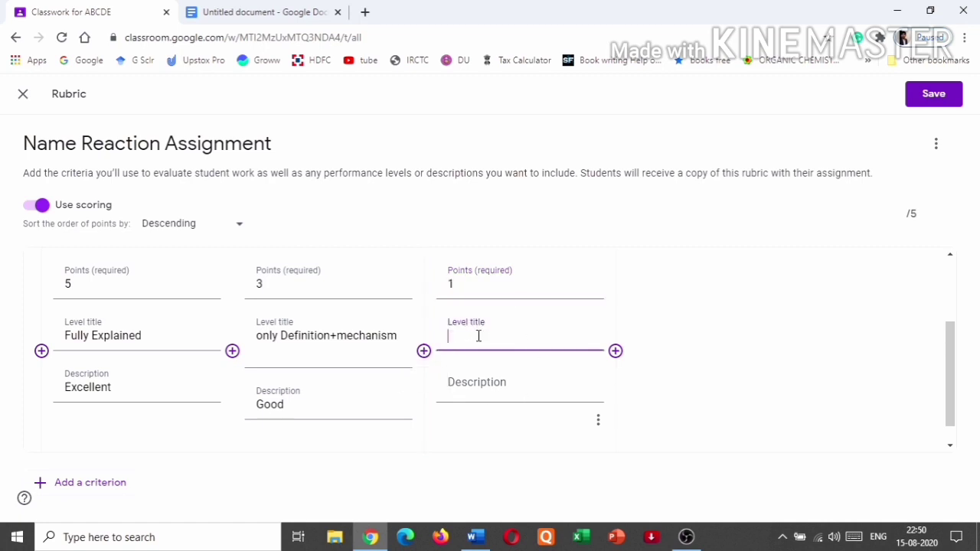
pyautogui.write('Only Definition')
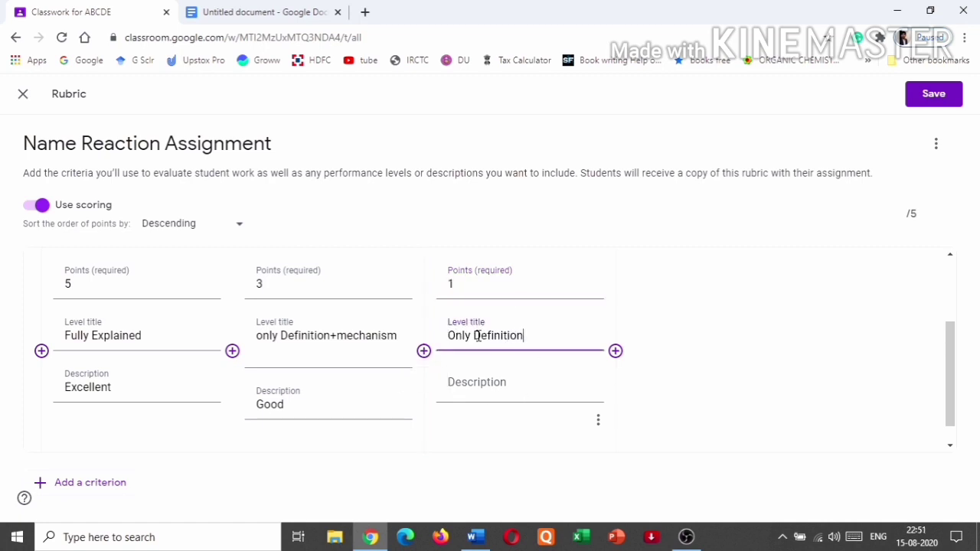
pyautogui.click(494, 386)
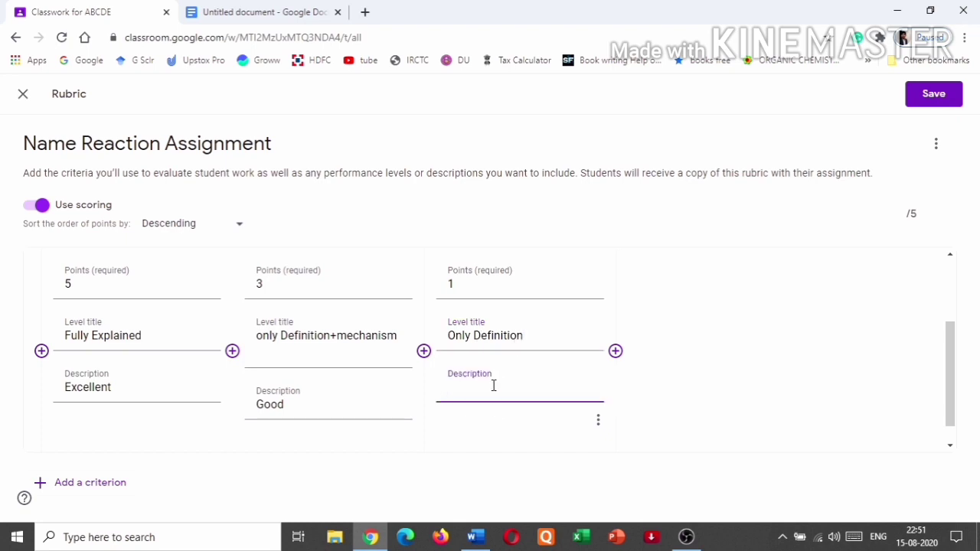
pyautogui.write('Below Par')
pyautogui.click(749, 392)
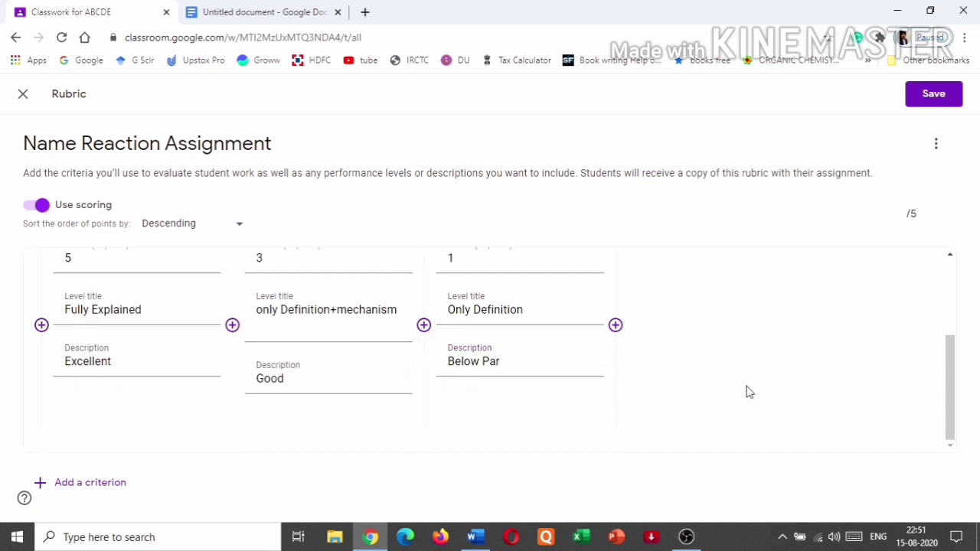
# Add a second rubric criterion titled "Innovative" with the description "any other example"
pyautogui.click(87, 486)
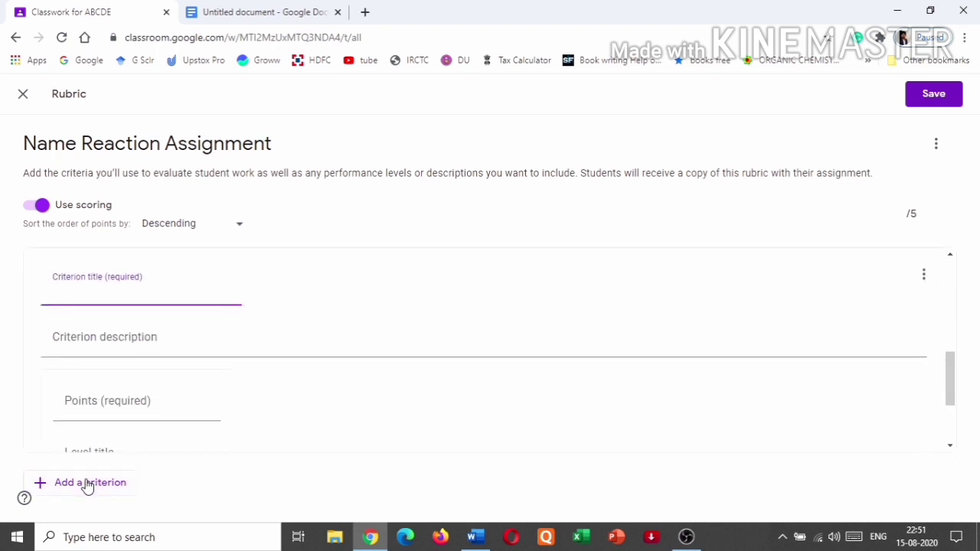
pyautogui.write('Innovative')
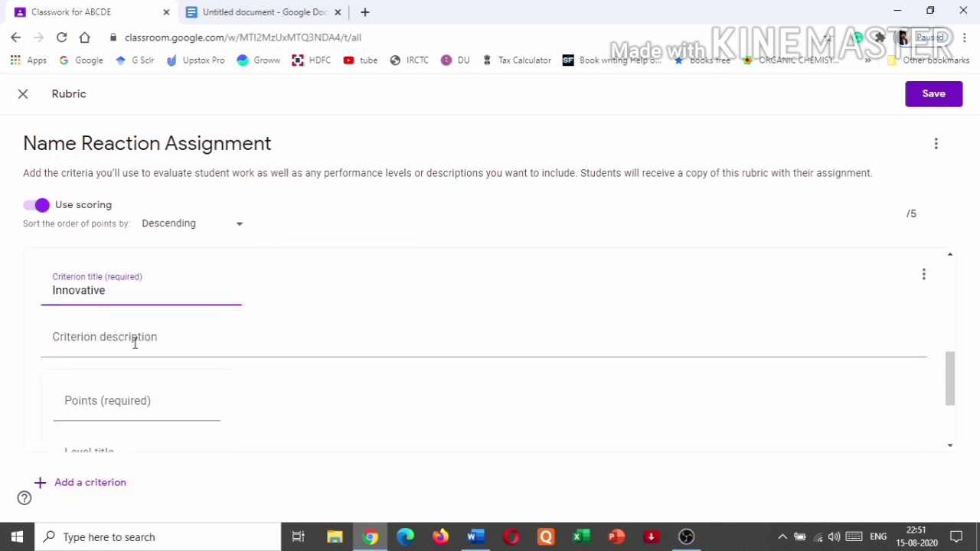
pyautogui.click(171, 341)
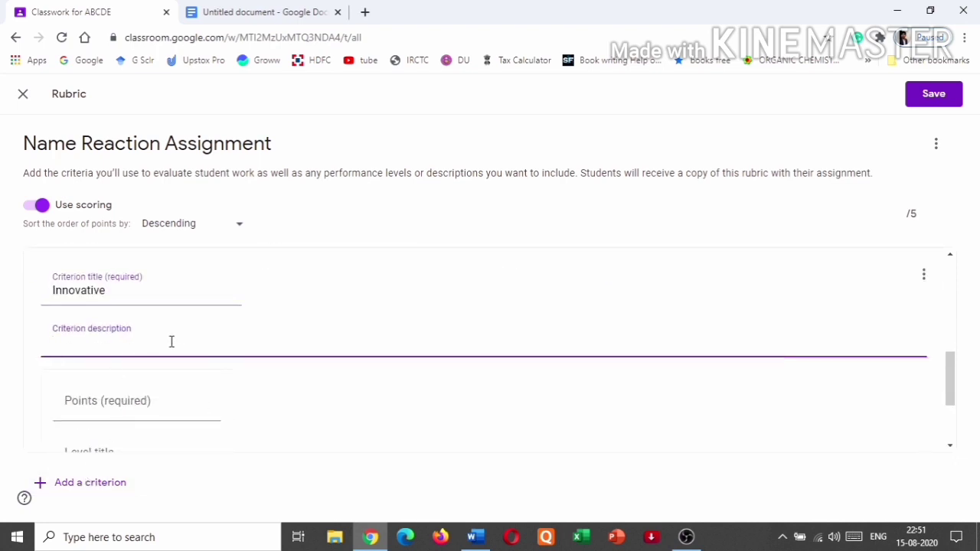
pyautogui.write('any other example')
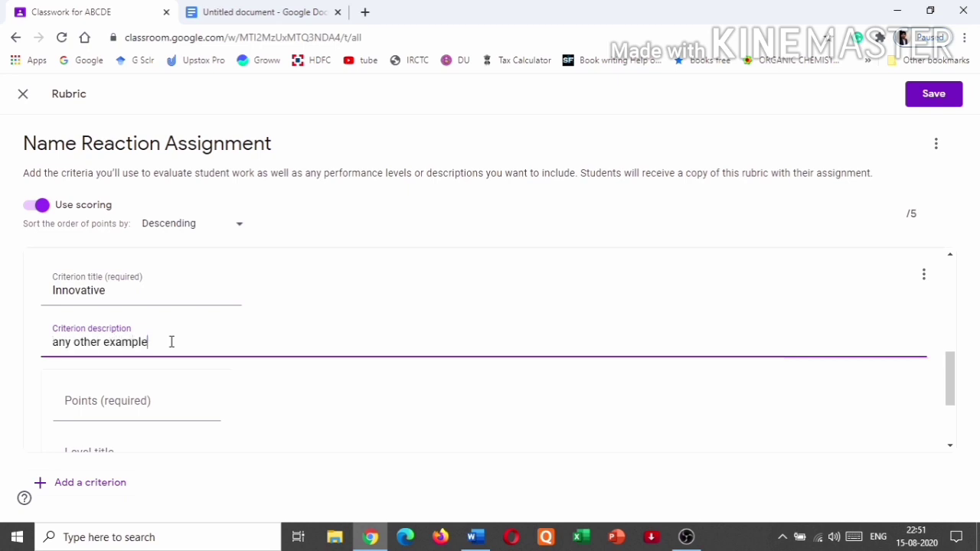
# Set the second criterion's first level to 3 points, titled "Innovative" with the description "Good"
pyautogui.scroll(-1, 311, 399)
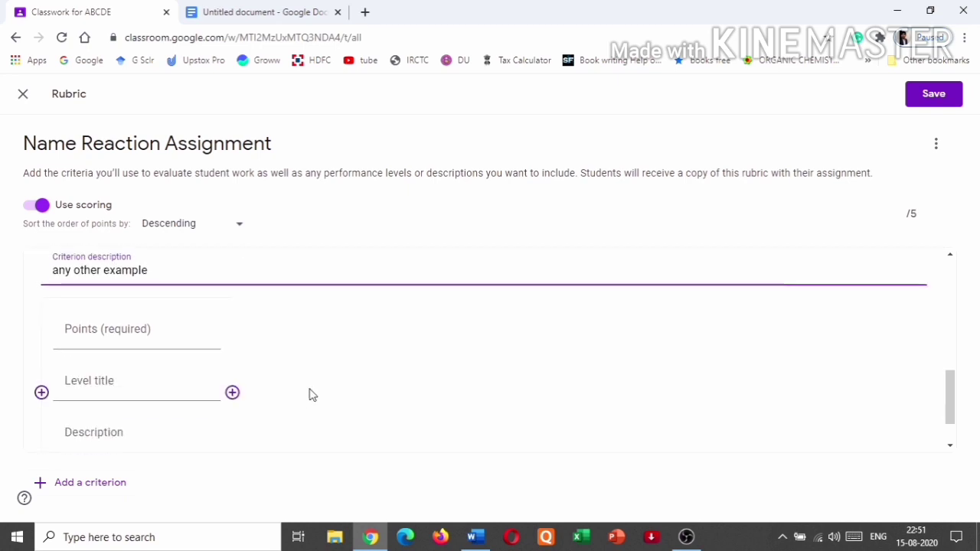
pyautogui.click(123, 331)
pyautogui.write('5')
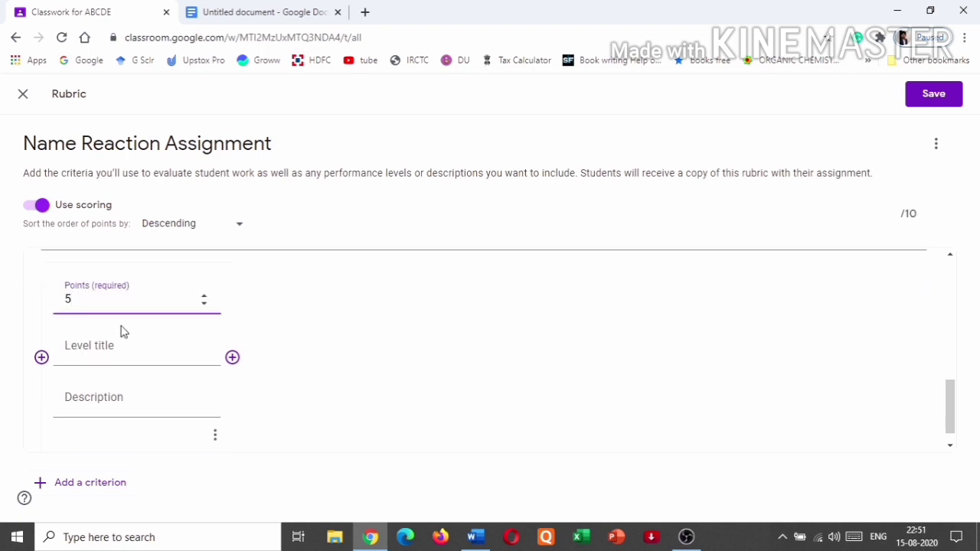
pyautogui.press('BackSpace')
pyautogui.write('3')
pyautogui.click(118, 351)
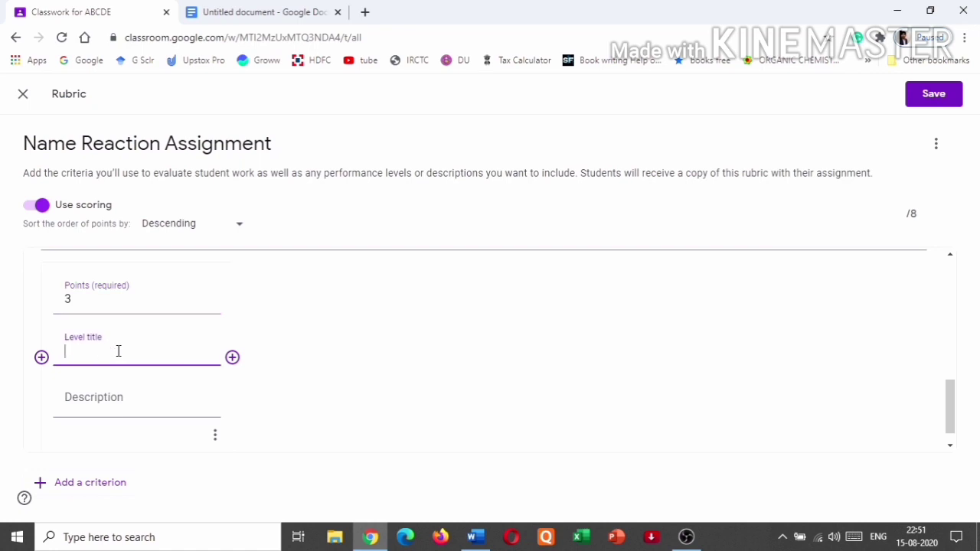
pyautogui.write('Innovative')
pyautogui.click(134, 398)
pyautogui.write('Good')
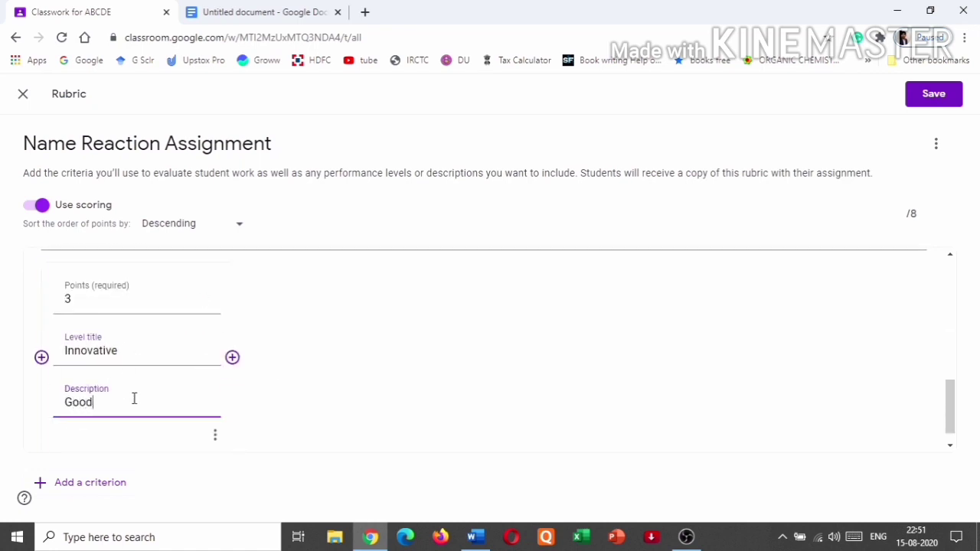
# Add another level to the "Innovative" criterion worth 1 point, titled "Need Improvement" with the description "Below Par"
pyautogui.click(234, 360)
pyautogui.write('1')
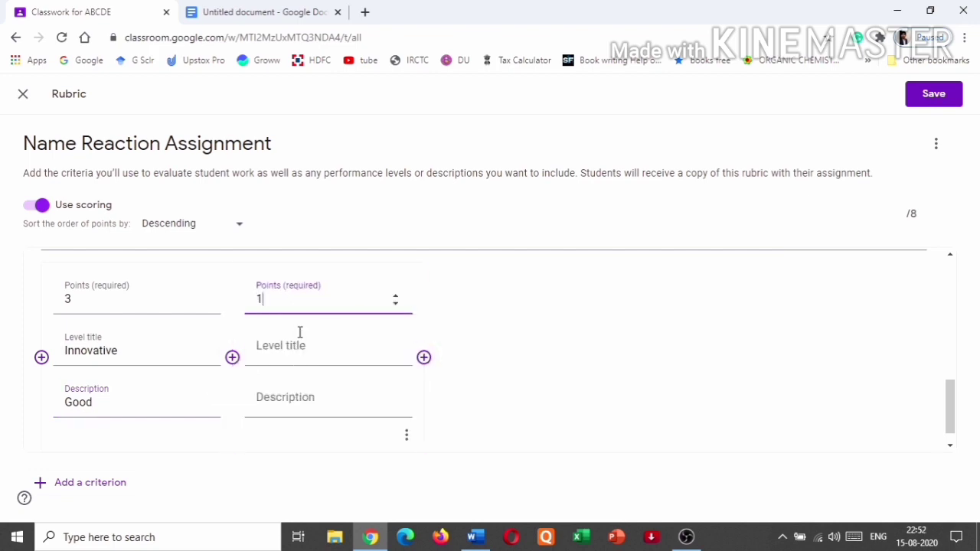
pyautogui.click(302, 348)
pyautogui.write('Need Improvement')
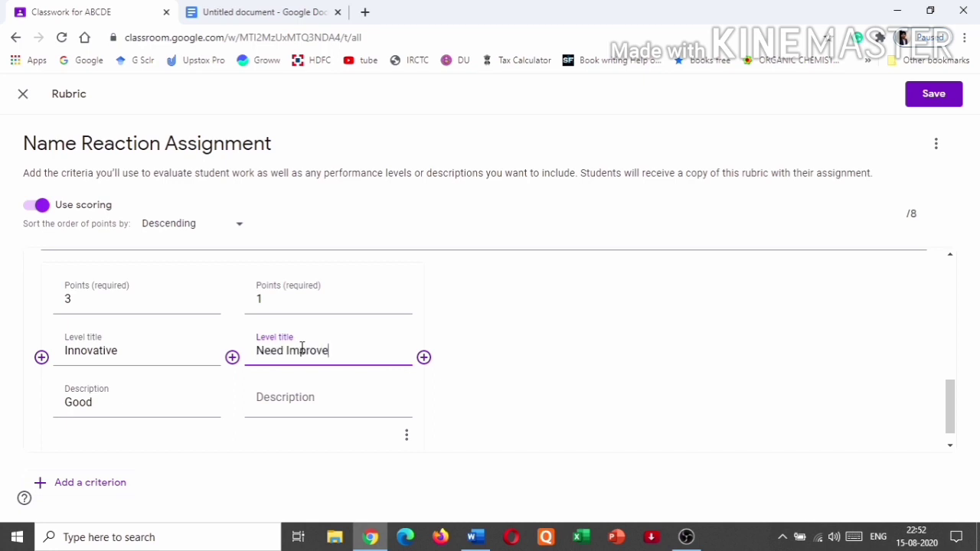
pyautogui.click(294, 399)
pyautogui.write('Below Par')
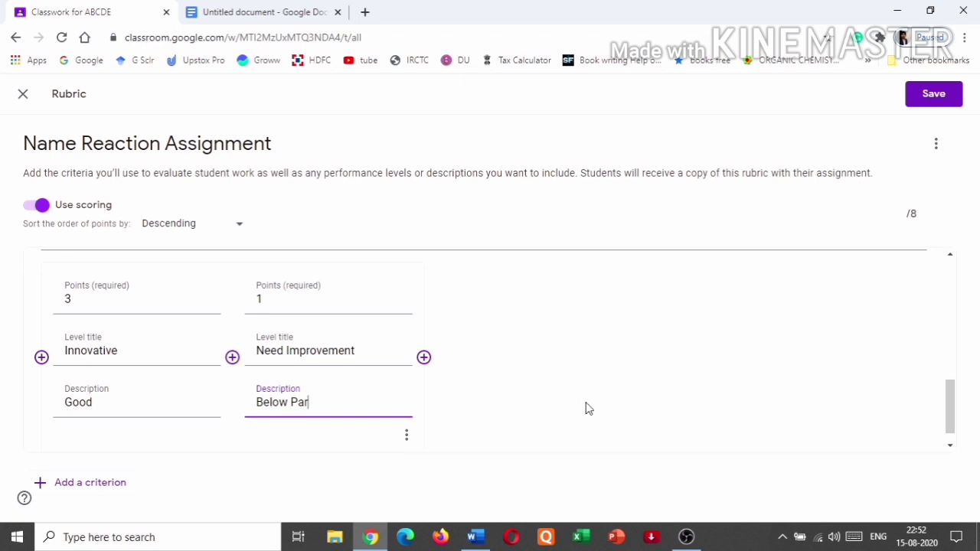
# Check the levels of both rubric criteria and save the rubric to the Name Reaction Assignment
pyautogui.scroll(1, 586, 406)
pyautogui.scroll(-2, 612, 372)
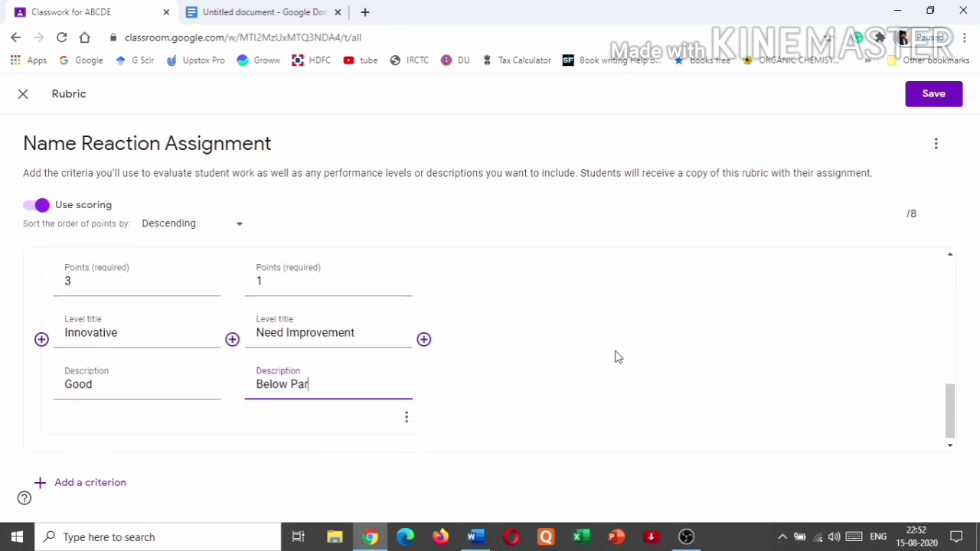
pyautogui.click(405, 413)
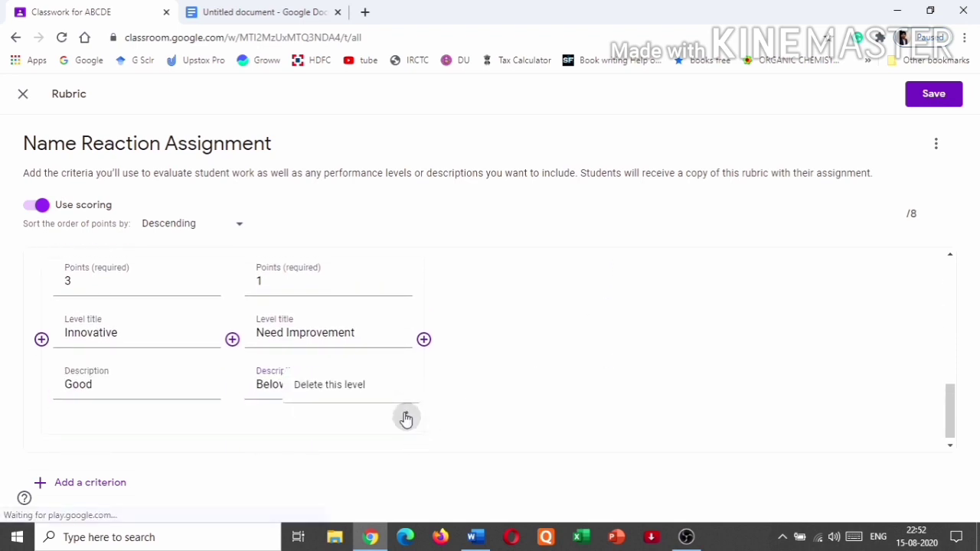
pyautogui.click(556, 424)
pyautogui.click(217, 425)
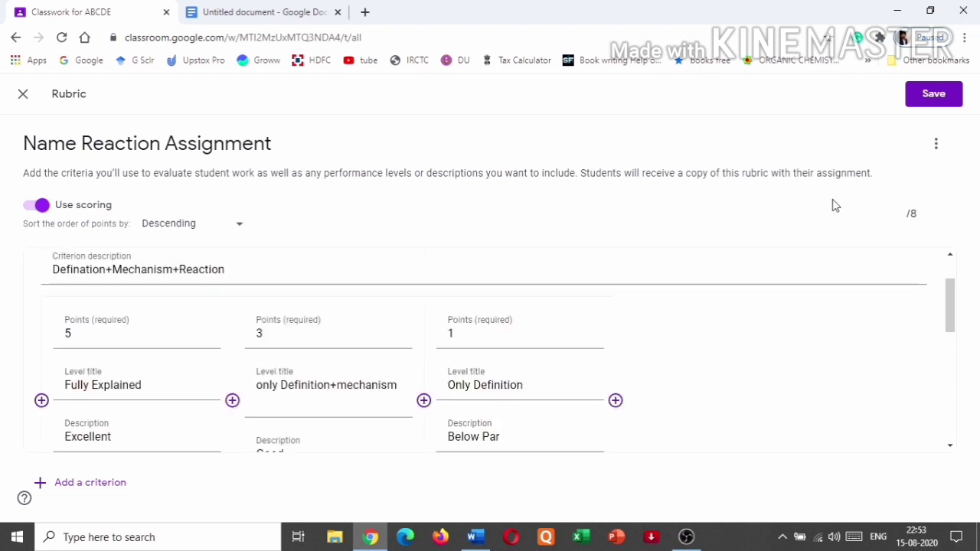
pyautogui.click(936, 97)
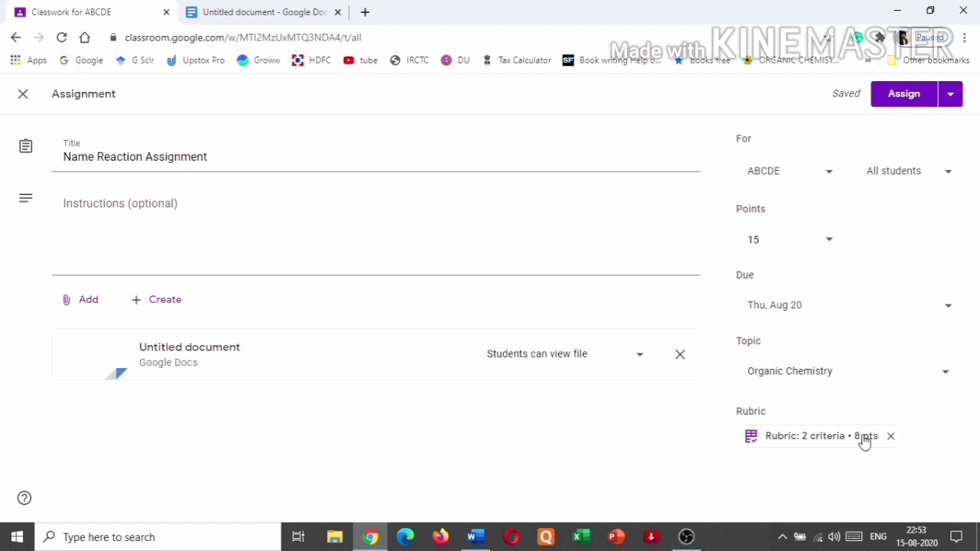
# Set the assignment's points to 8 and assign it to all students of the ABCDE class
pyautogui.click(776, 243)
pyautogui.hotkey('ctrl', 'a')
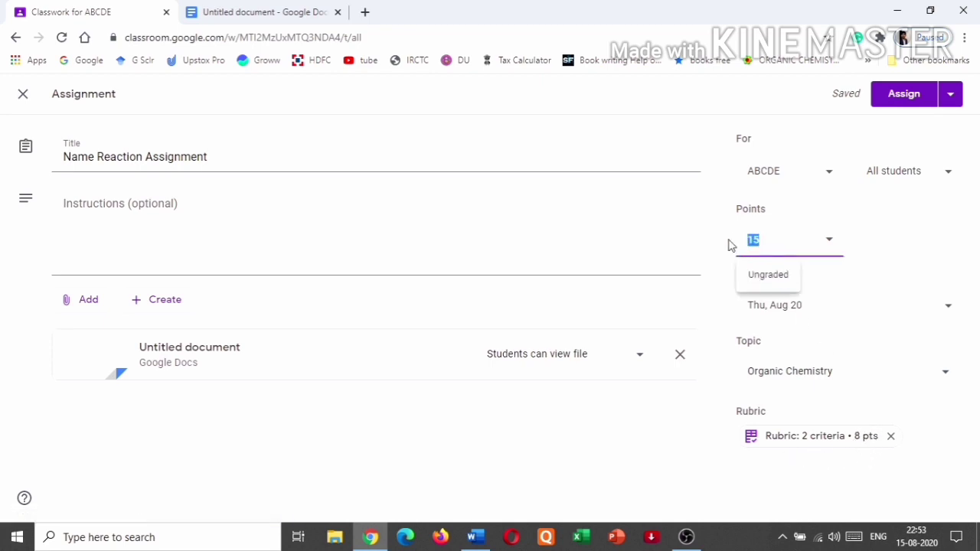
pyautogui.press('BackSpace')
pyautogui.click(885, 239)
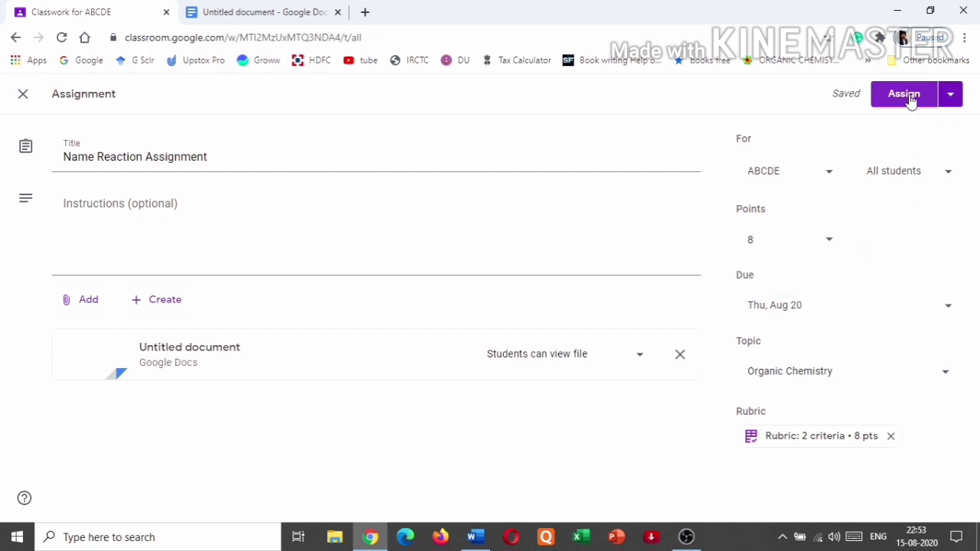
pyautogui.click(950, 95)
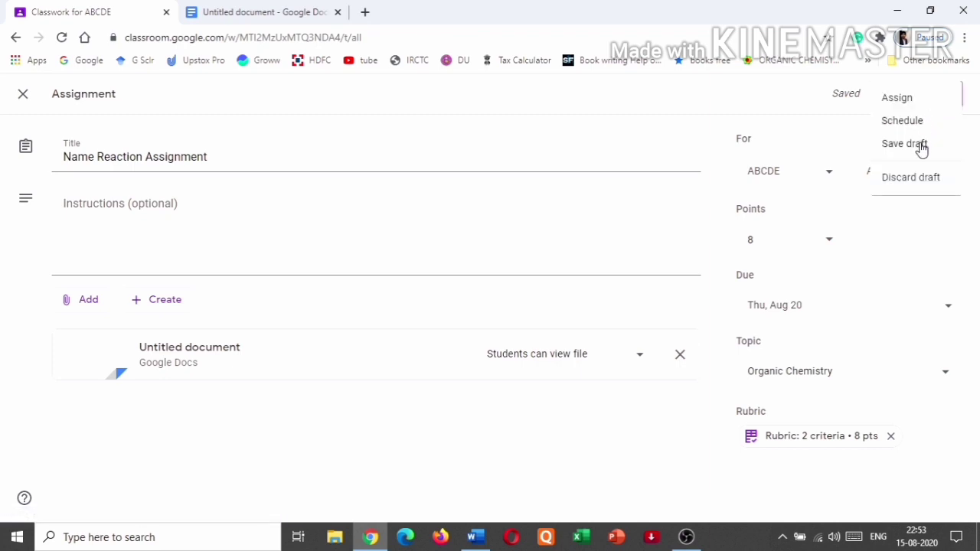
pyautogui.click(933, 222)
pyautogui.click(907, 98)
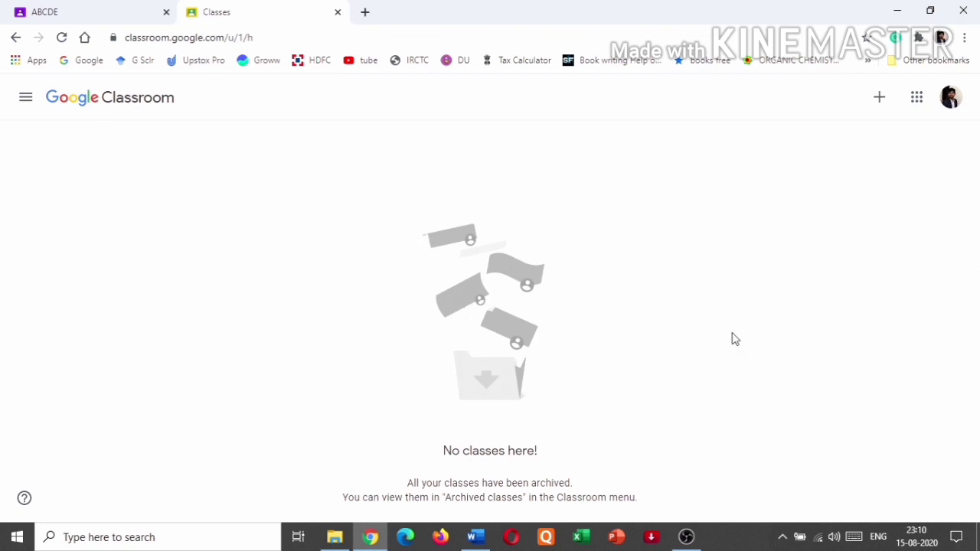
# Display the class code of the teacher's ABCDE class and copy it
pyautogui.click(882, 96)
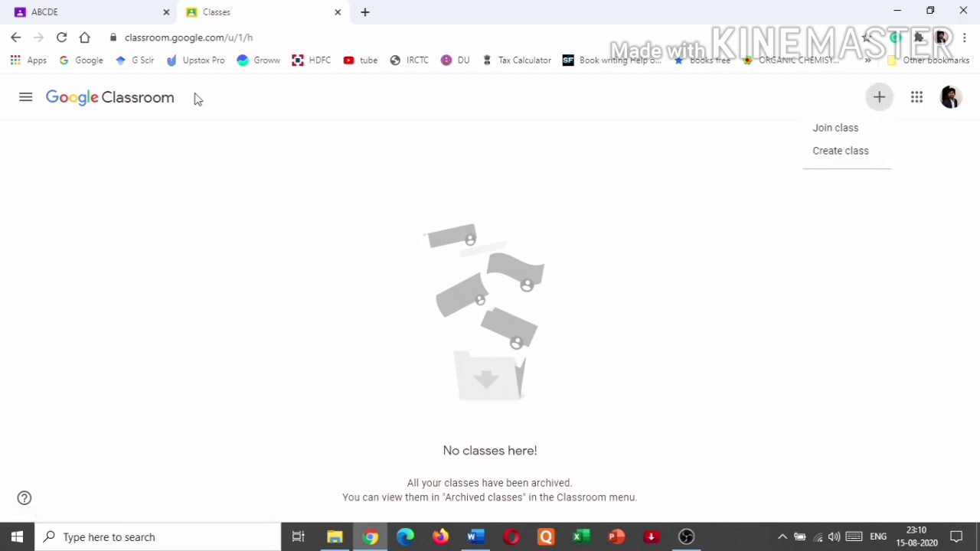
pyautogui.click(76, 9)
pyautogui.click(245, 202)
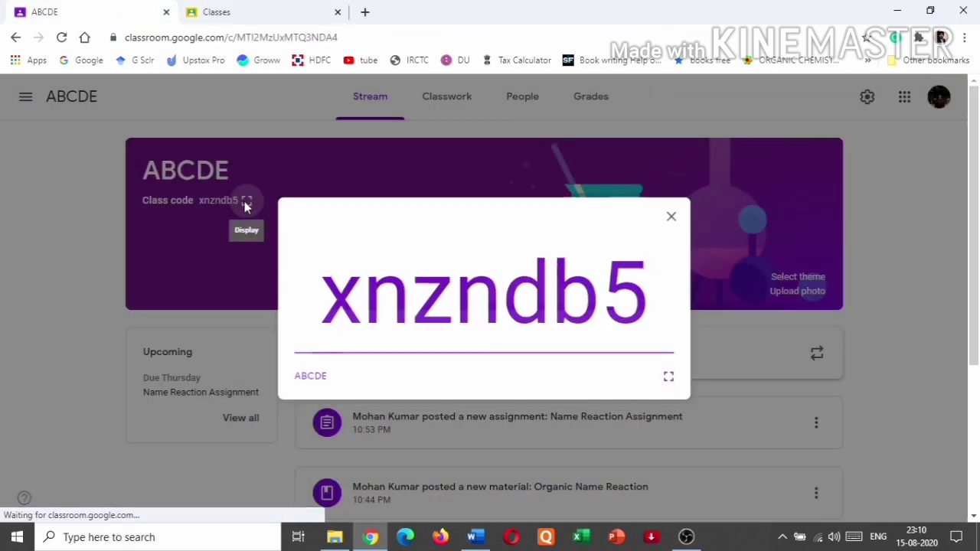
pyautogui.moveTo(325, 298); pyautogui.dragTo(642, 304)
pyautogui.hotkey('ctrl', 'c')
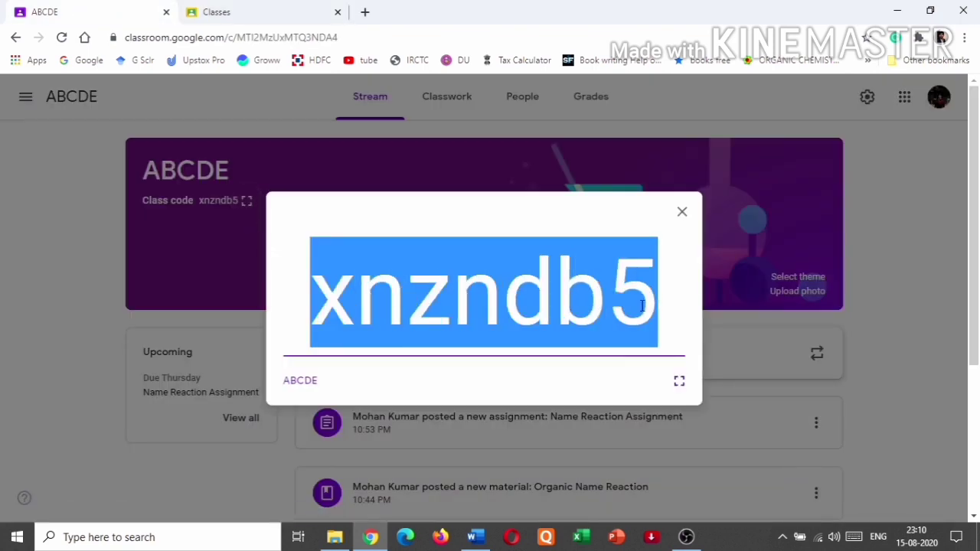
# Join the class from the student account using the copied class code
pyautogui.click(247, 8)
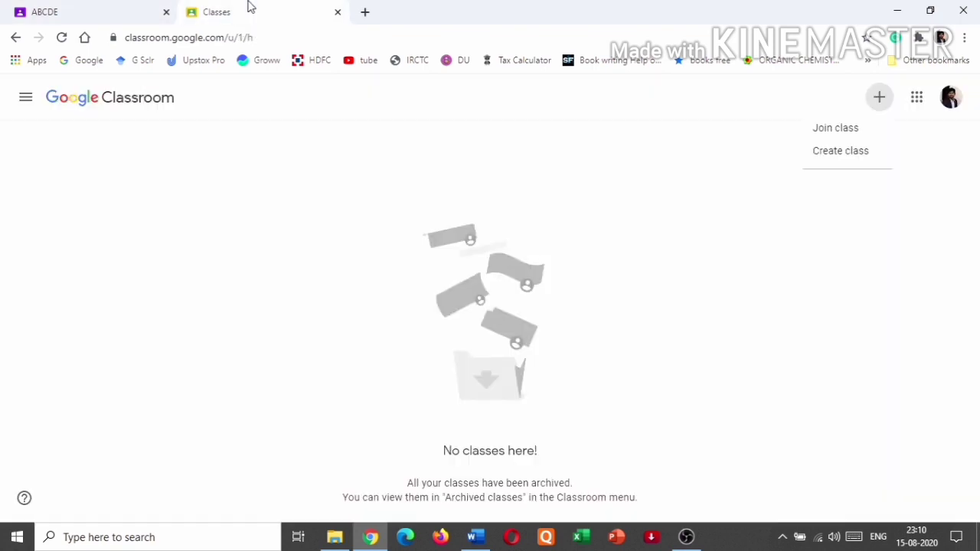
pyautogui.click(839, 130)
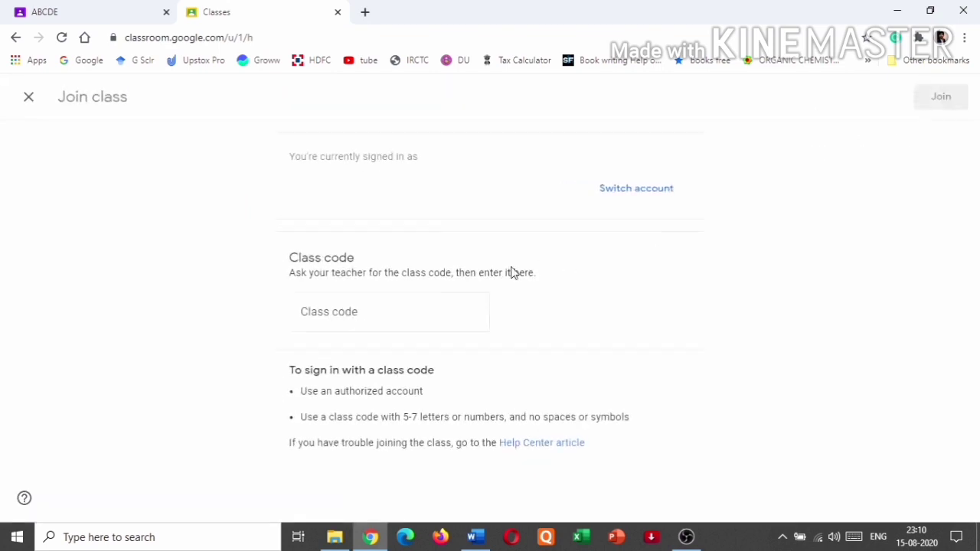
pyautogui.click(366, 318)
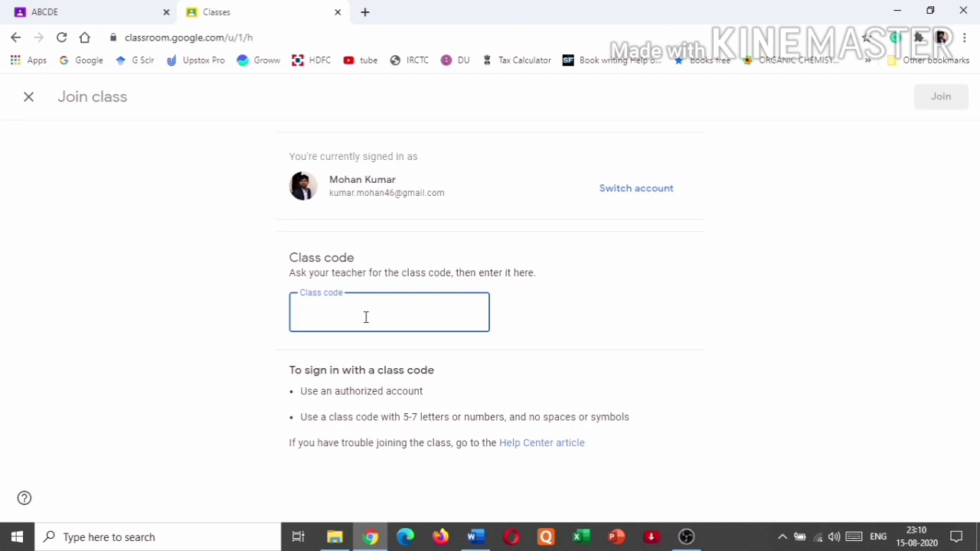
pyautogui.rightClick(366, 317)
pyautogui.click(398, 203)
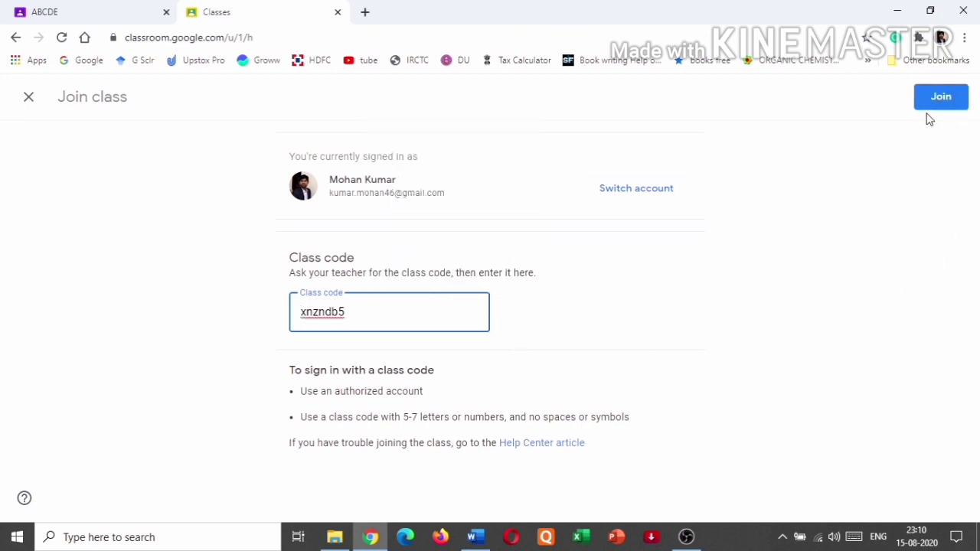
pyautogui.click(933, 101)
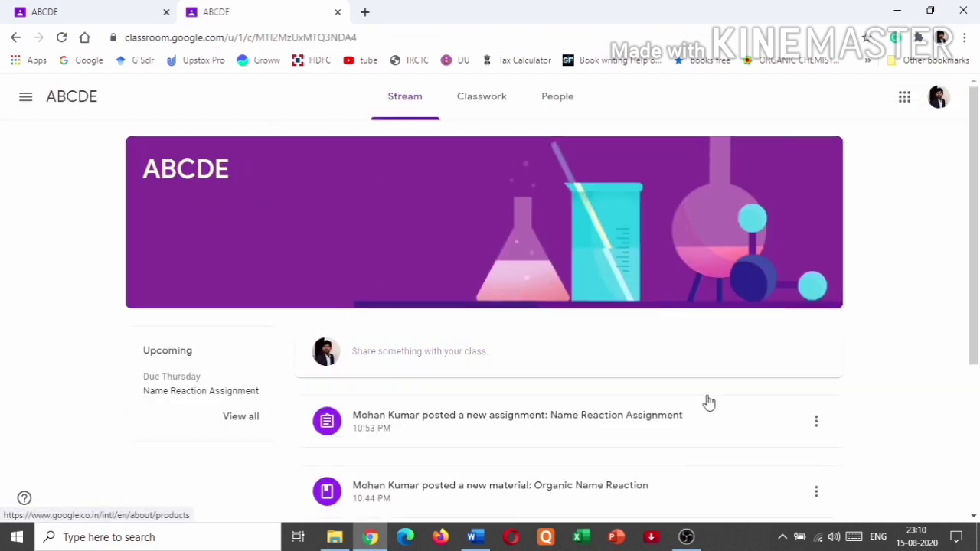
# Open the Name Reaction Assignment from the student's stream, read its attached Google Docs document and close the document
pyautogui.scroll(-3, 682, 391)
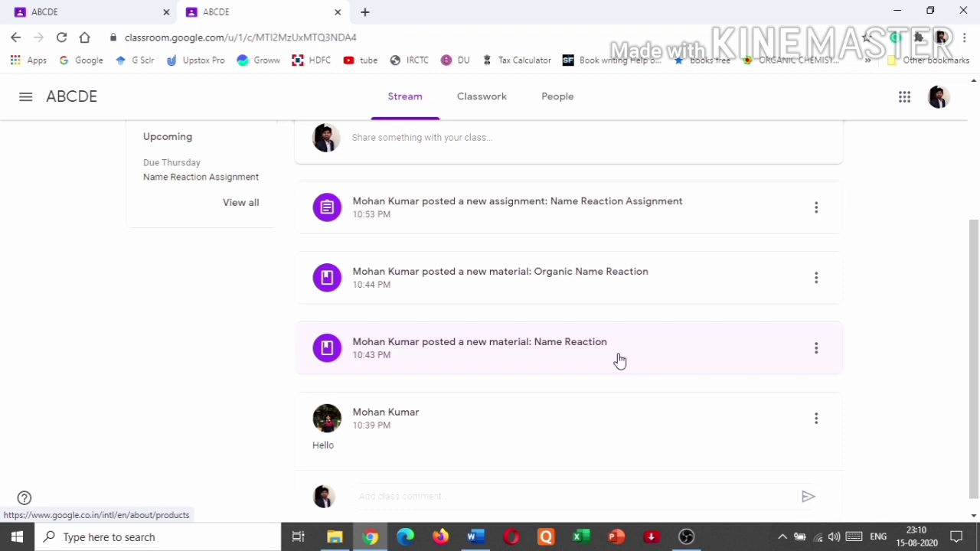
pyautogui.click(546, 213)
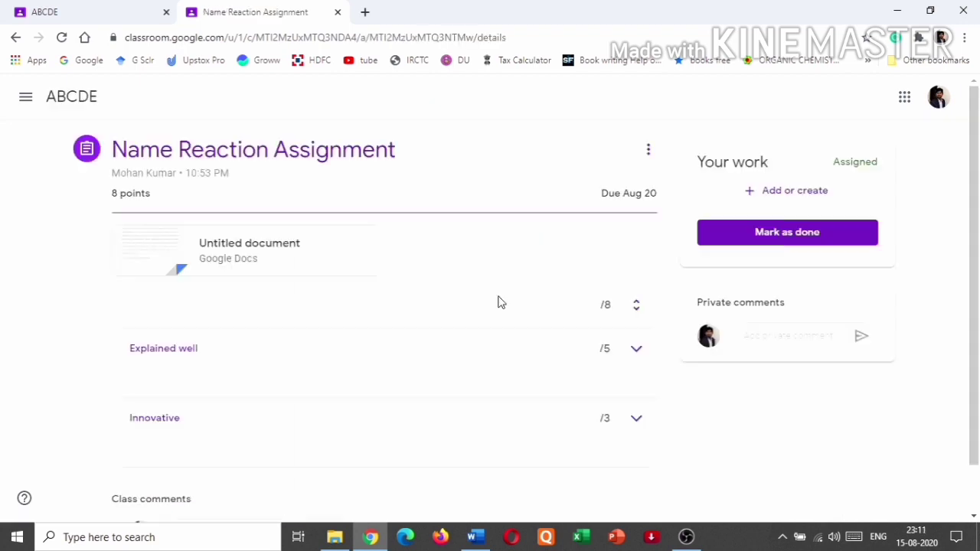
pyautogui.click(239, 249)
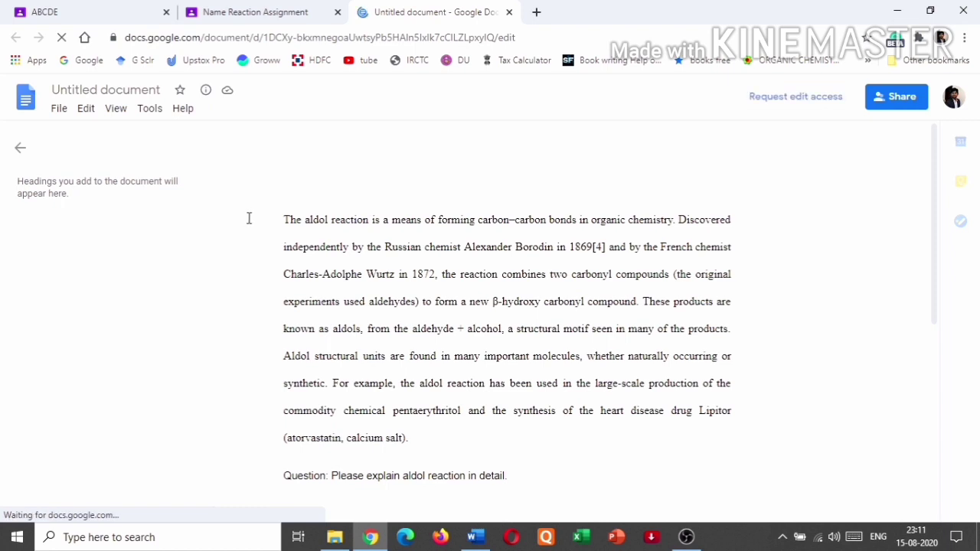
pyautogui.moveTo(284, 220); pyautogui.dragTo(392, 302)
pyautogui.click(475, 347)
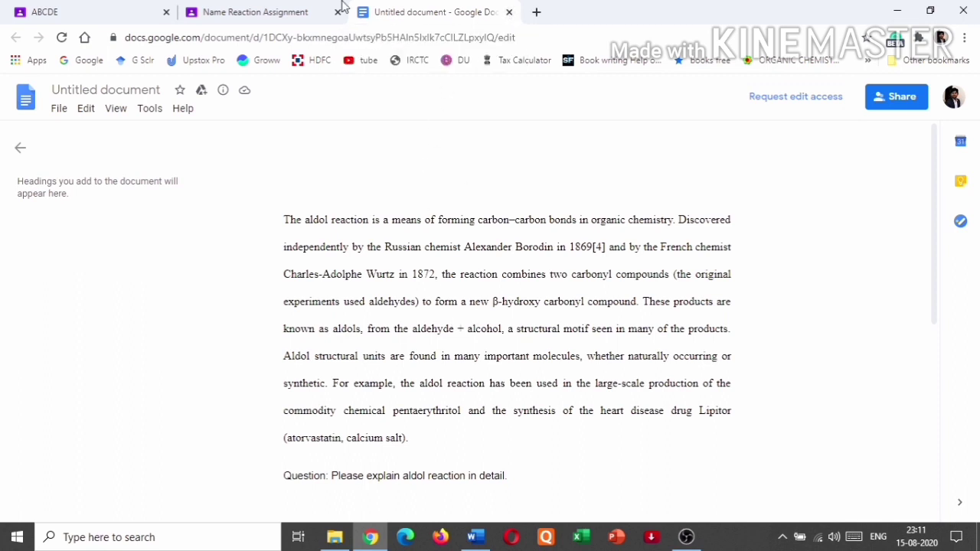
pyautogui.hotkey('ctrl', 'w')
# Expand the "Explained well" rubric criterion in the student's assignment and review its levels
pyautogui.scroll(-1, 239, 245)
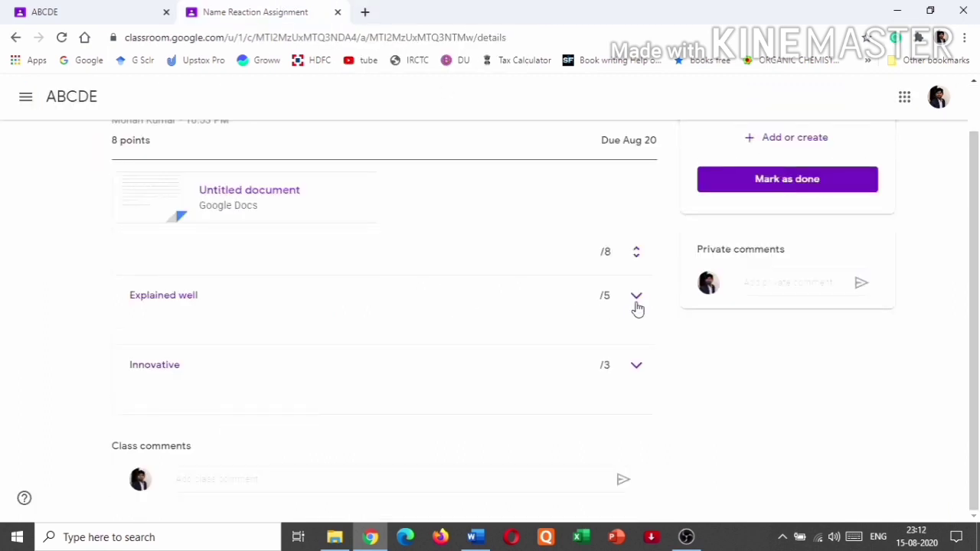
pyautogui.click(633, 302)
pyautogui.scroll(-1, 498, 416)
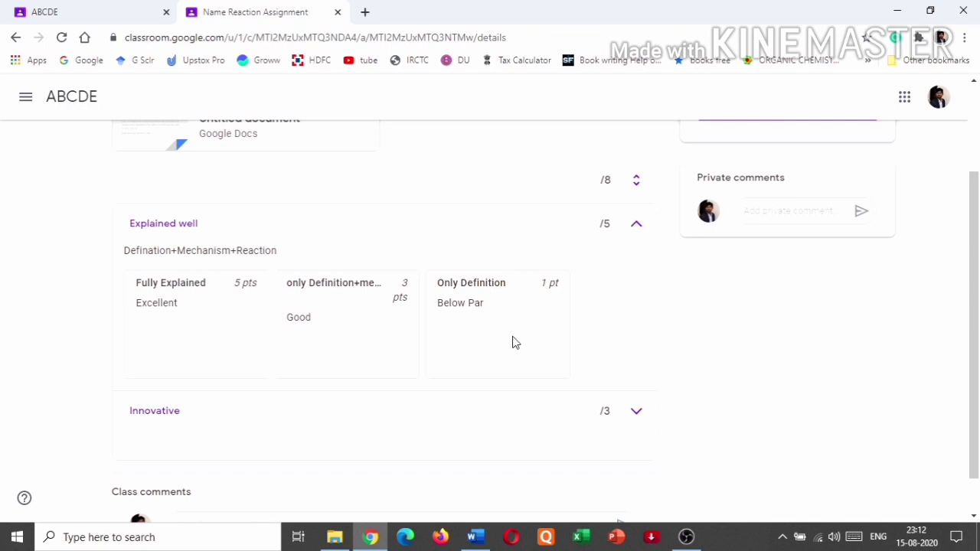
pyautogui.scroll(2, 394, 369)
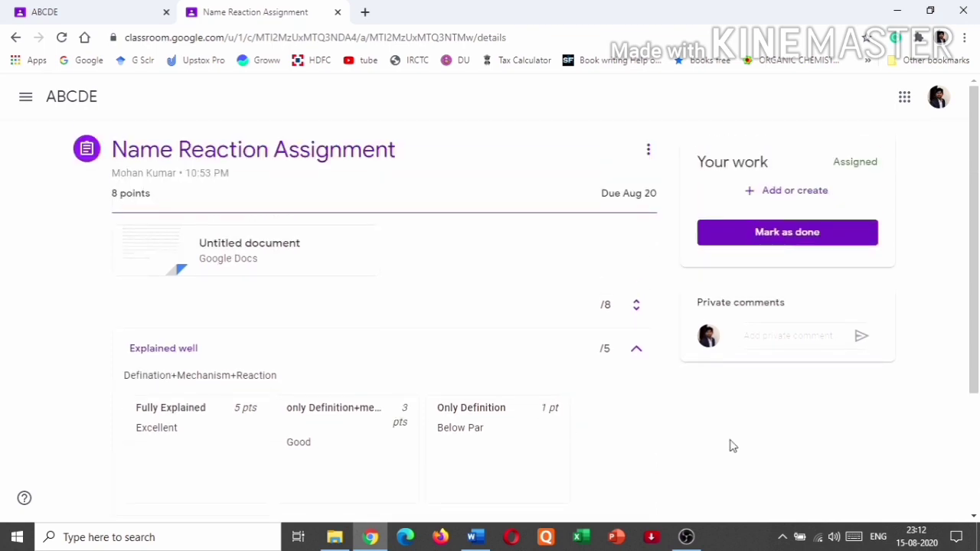
# Attach Aldol.pdf from the Desktop as the student's work for the Name Reaction Assignment and turn it in
pyautogui.click(783, 200)
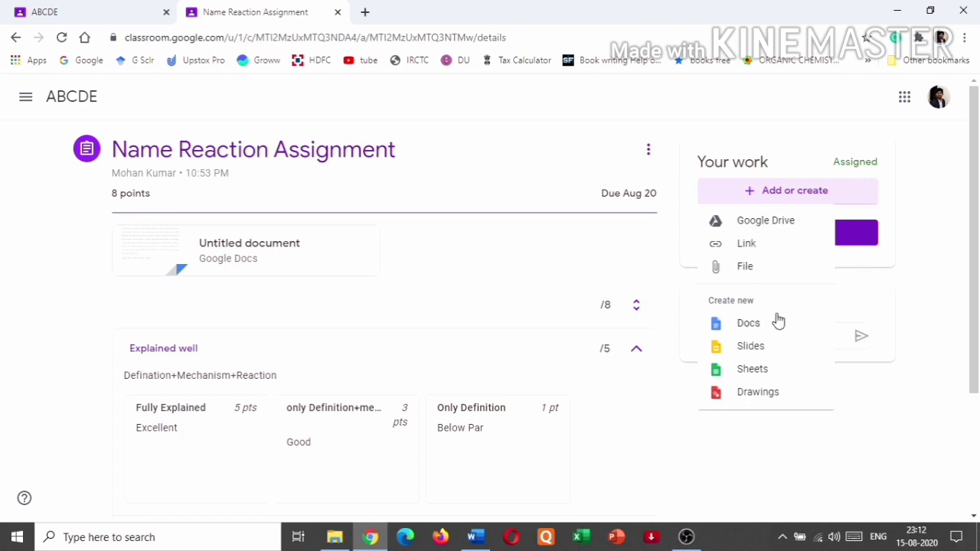
pyautogui.click(754, 268)
pyautogui.click(296, 181)
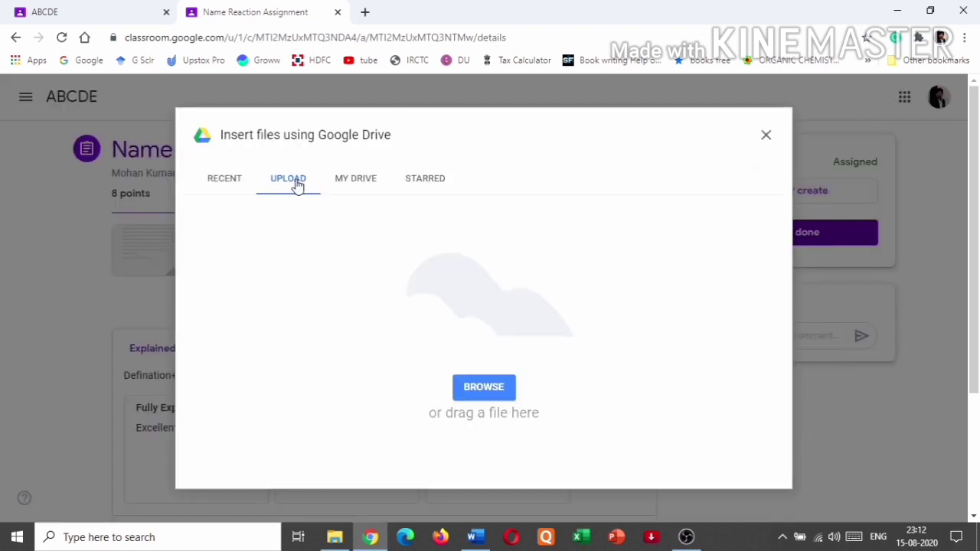
pyautogui.click(494, 392)
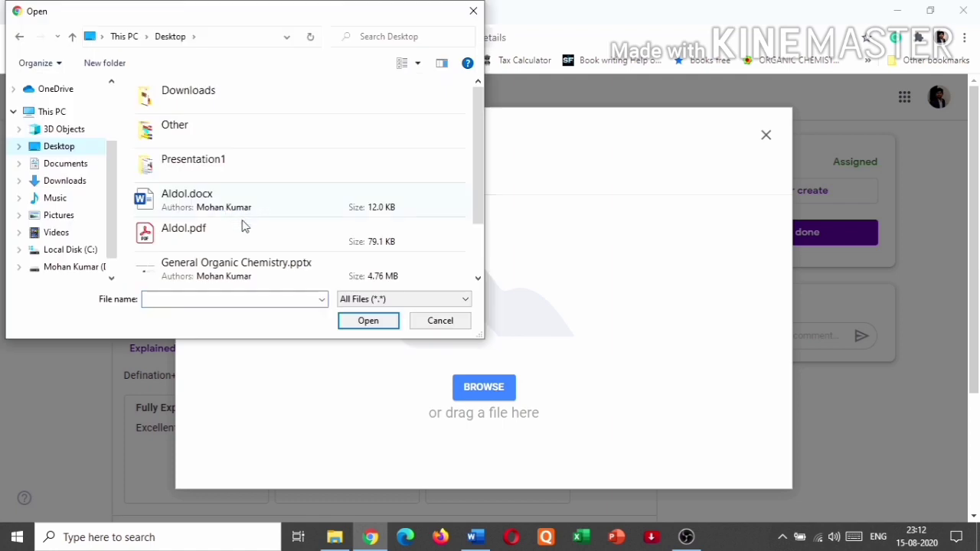
pyautogui.click(203, 233)
pyautogui.click(371, 321)
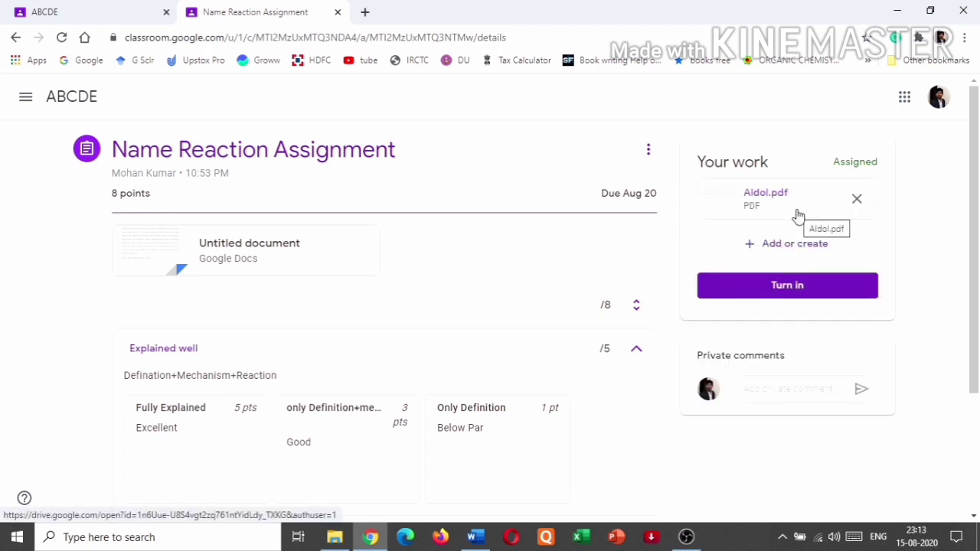
pyautogui.click(791, 295)
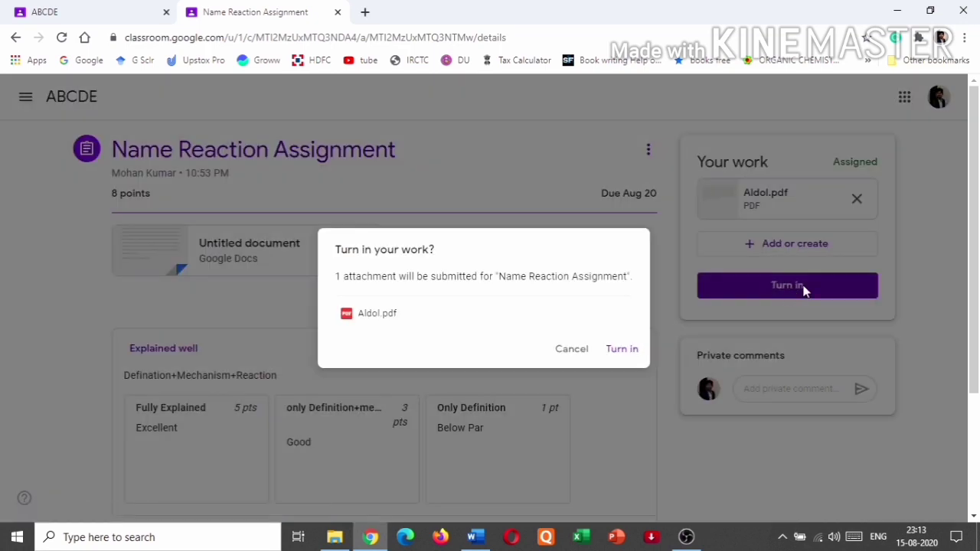
pyautogui.click(622, 350)
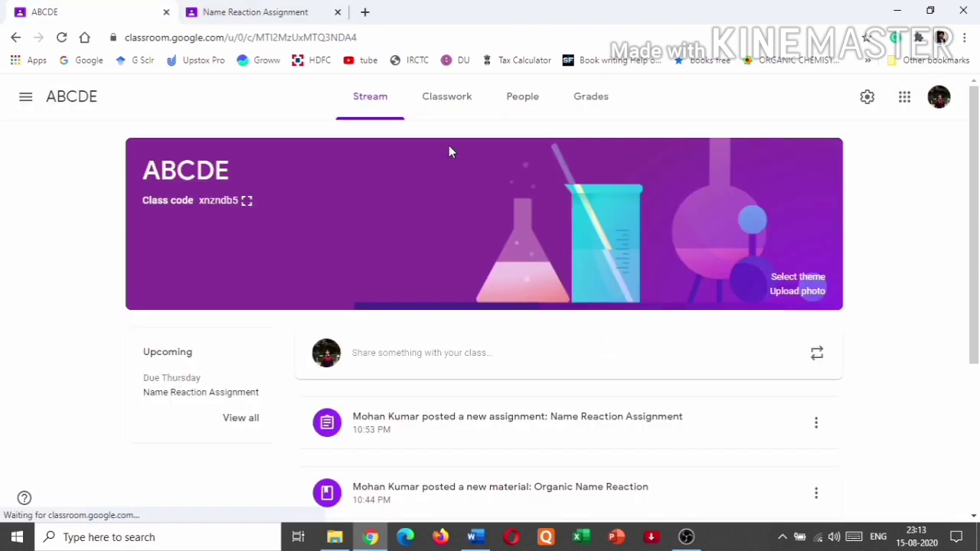
# In the teacher's Classwork, go to the turned-in work for the Name Reaction Assignment and open the submitted Aldol.pdf
pyautogui.click(452, 104)
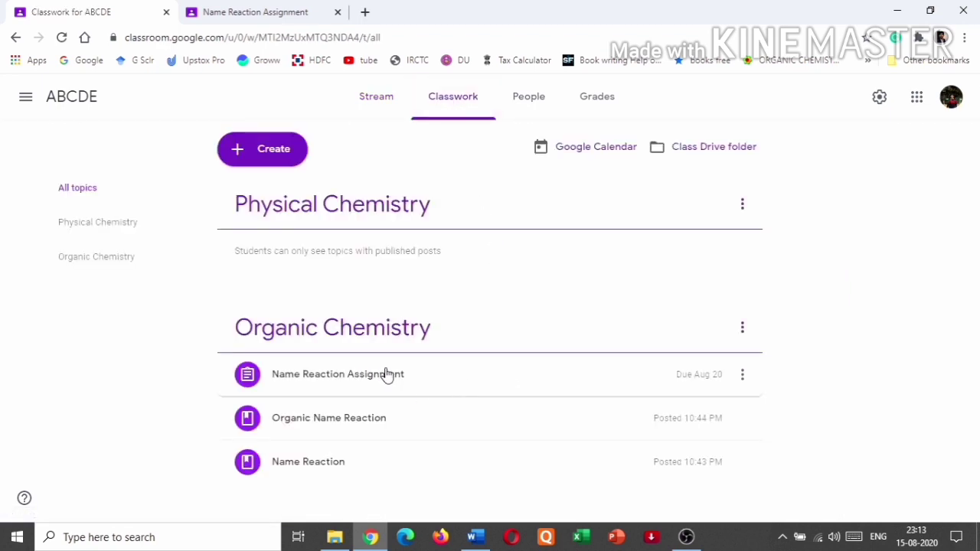
pyautogui.click(394, 376)
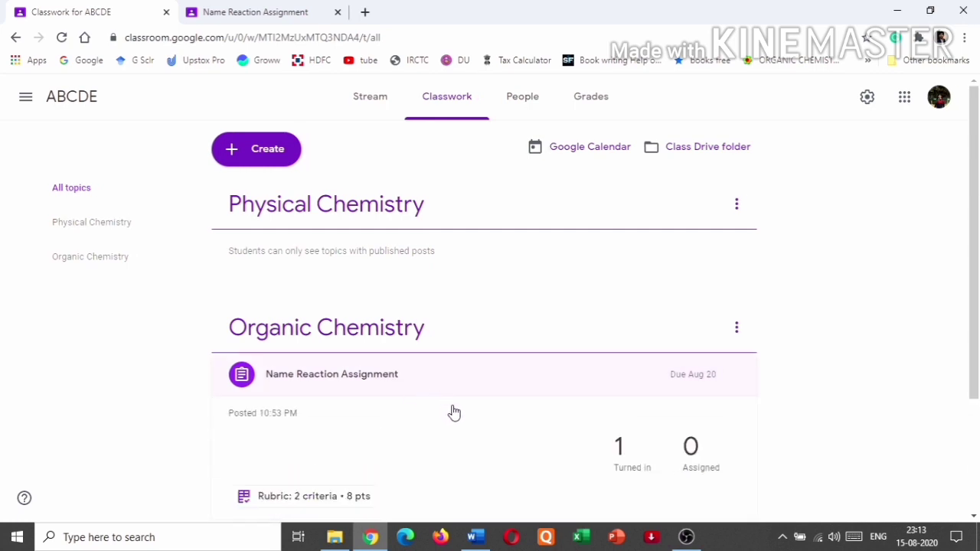
pyautogui.scroll(-2, 490, 436)
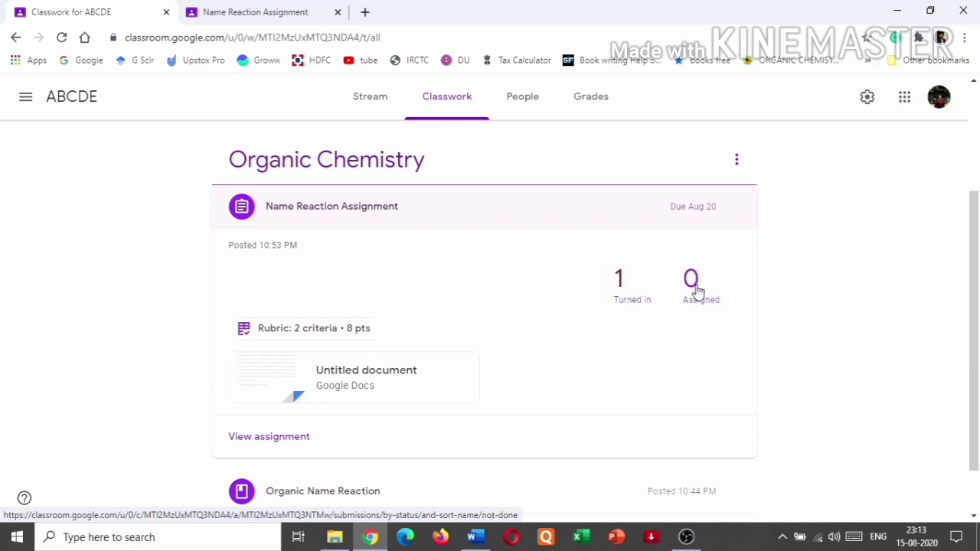
pyautogui.scroll(-1, 598, 245)
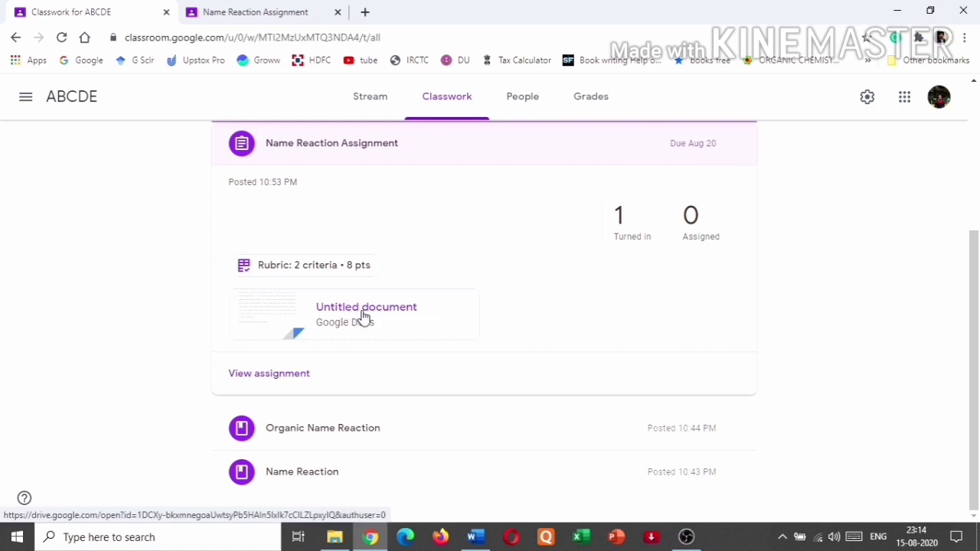
pyautogui.scroll(1, 595, 254)
pyautogui.click(625, 299)
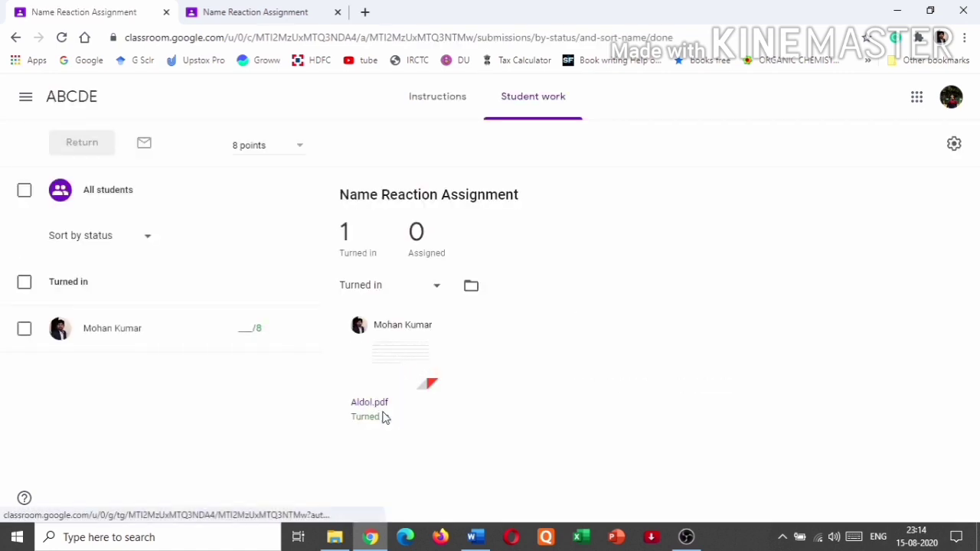
pyautogui.click(411, 354)
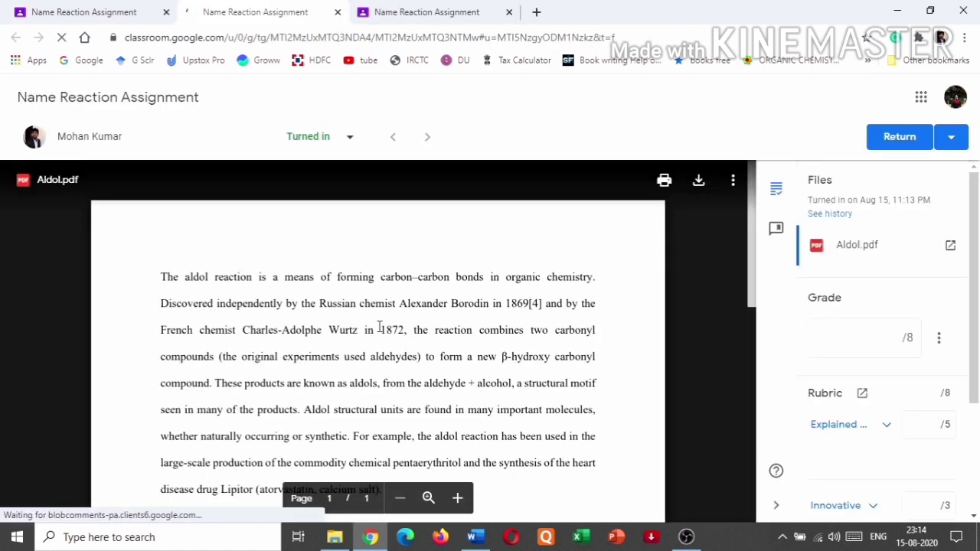
# Comment "need improvement" on the opening text of Aldol.pdf, from "The aldol reaction" through "Discovered independently"
pyautogui.moveTo(162, 275); pyautogui.dragTo(283, 307)
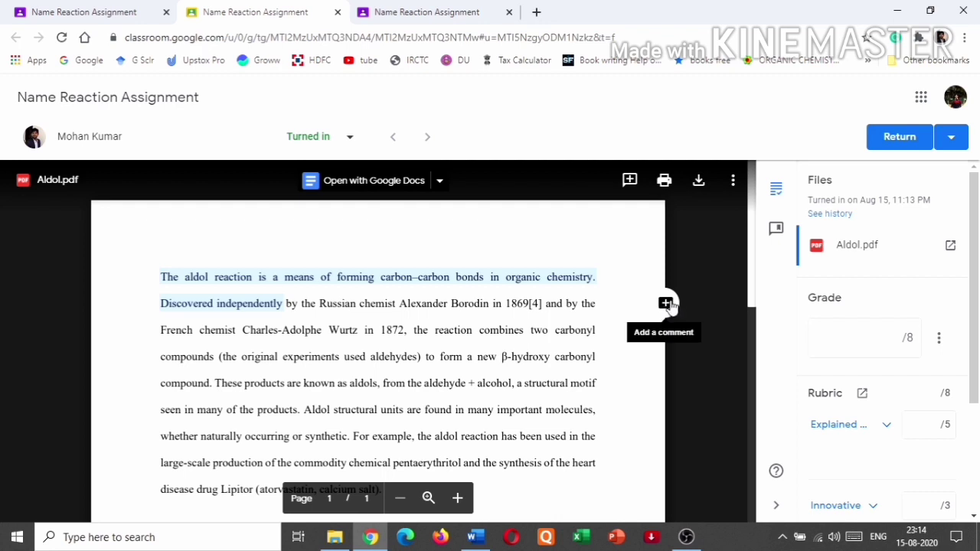
pyautogui.click(666, 303)
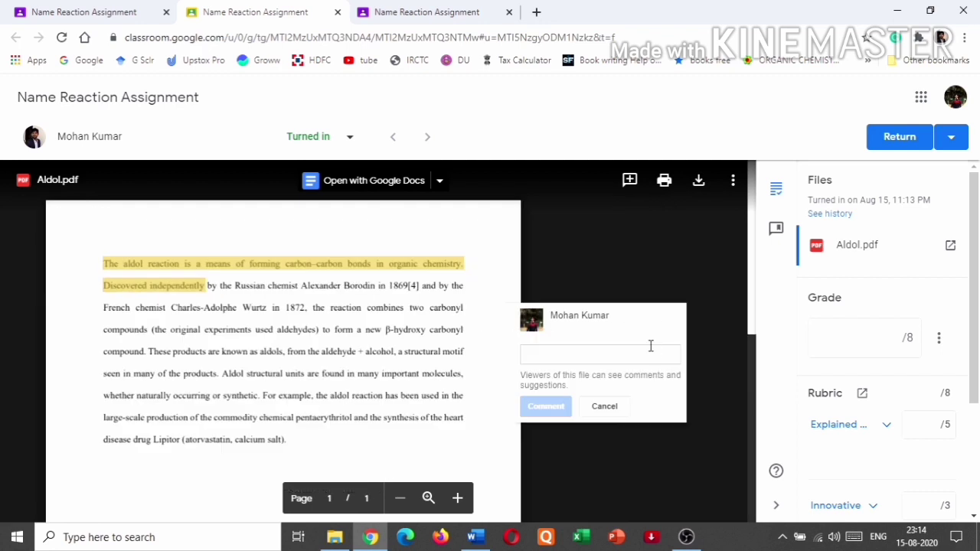
pyautogui.write('need improvement')
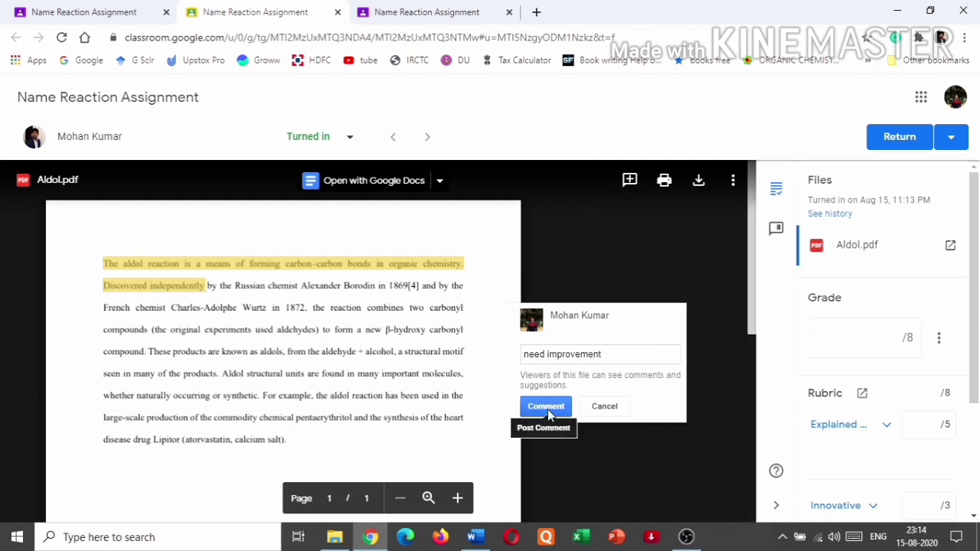
pyautogui.click(548, 413)
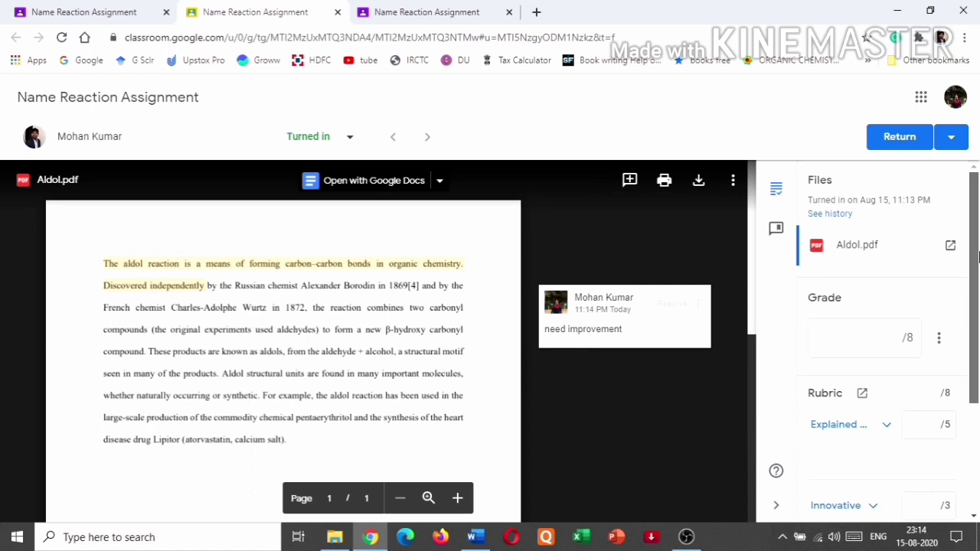
# Grade the submission with the rubric, giving 3 points for "Explained well" and 1 point for "Innovative", and return the work to the student
pyautogui.moveTo(977, 256); pyautogui.dragTo(979, 338)
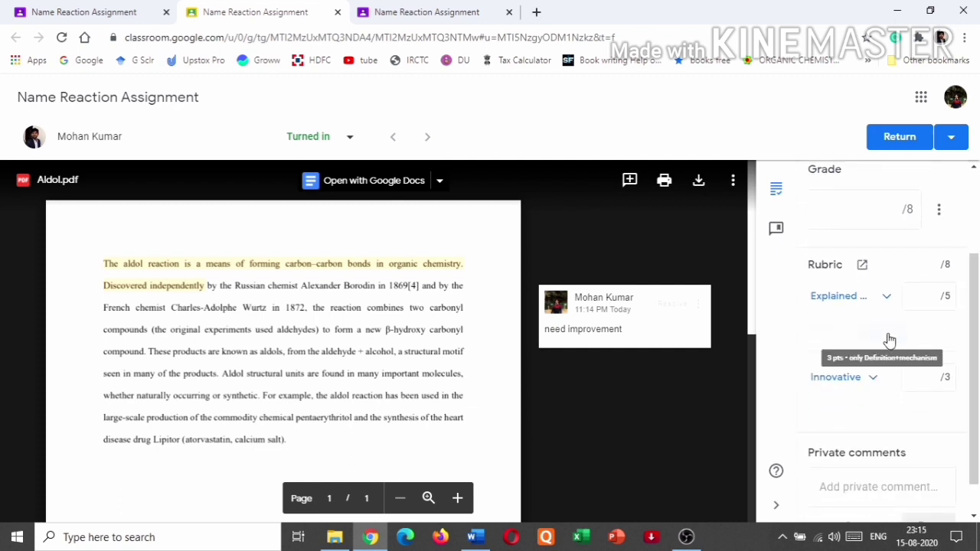
pyautogui.click(888, 335)
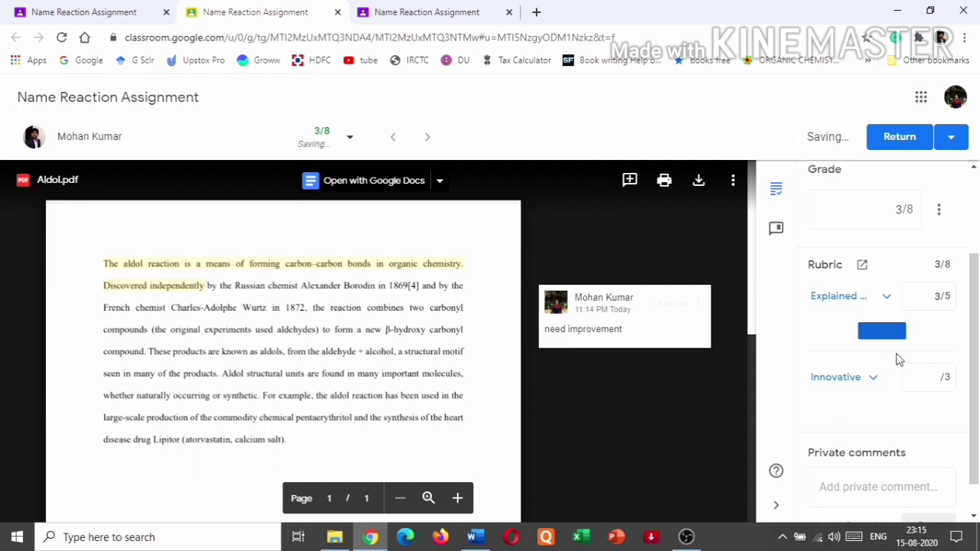
pyautogui.click(922, 414)
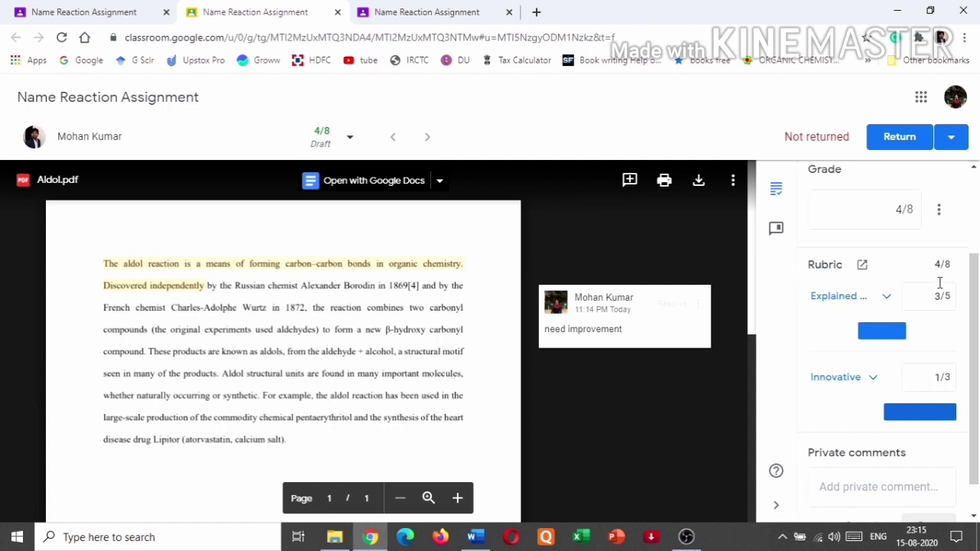
pyautogui.click(910, 140)
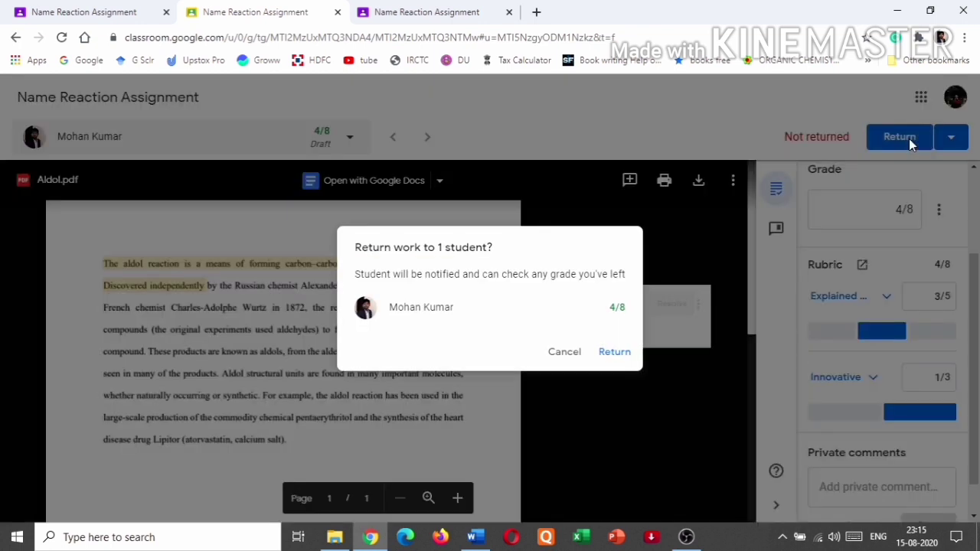
pyautogui.click(613, 354)
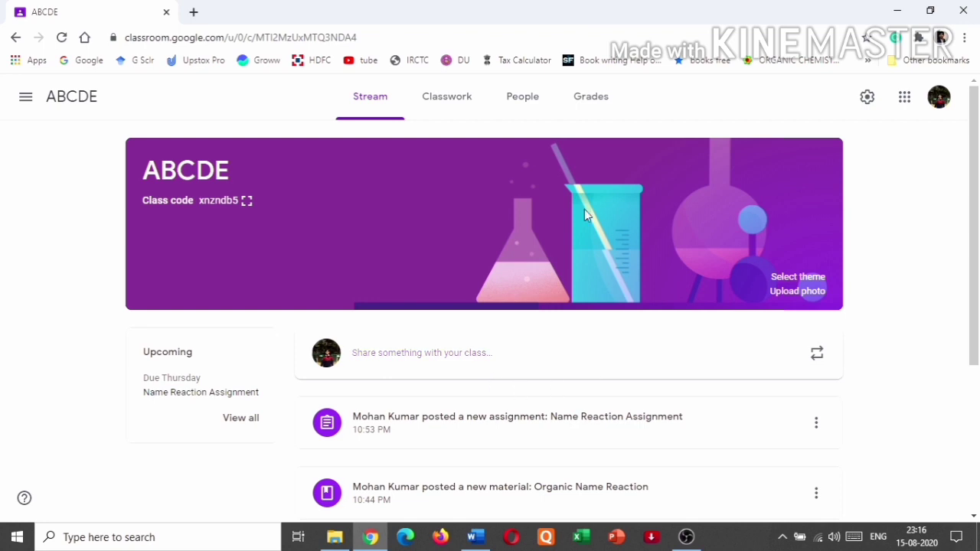
# Create a quiz assignment in the ABCDE class's classwork and title it "Quiz 1 Chem"
pyautogui.click(448, 102)
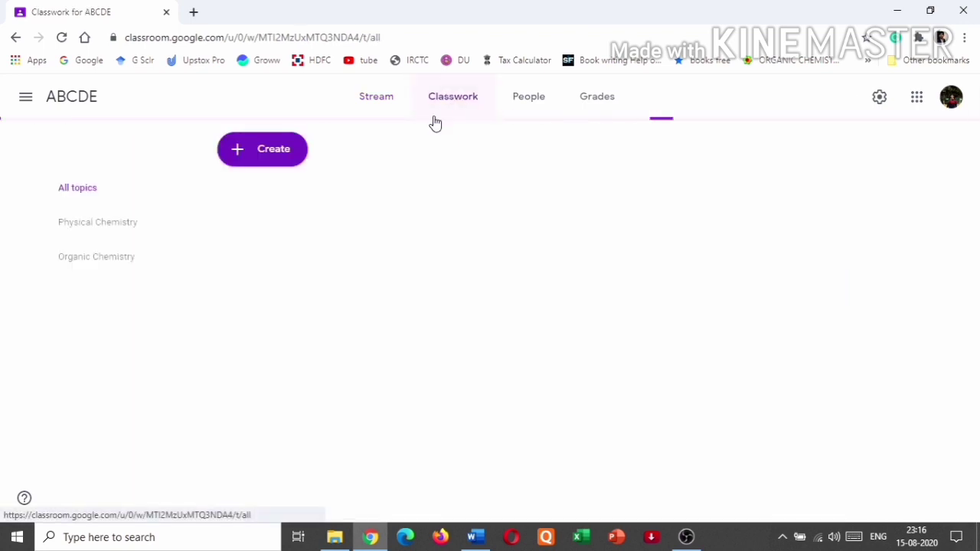
pyautogui.click(274, 158)
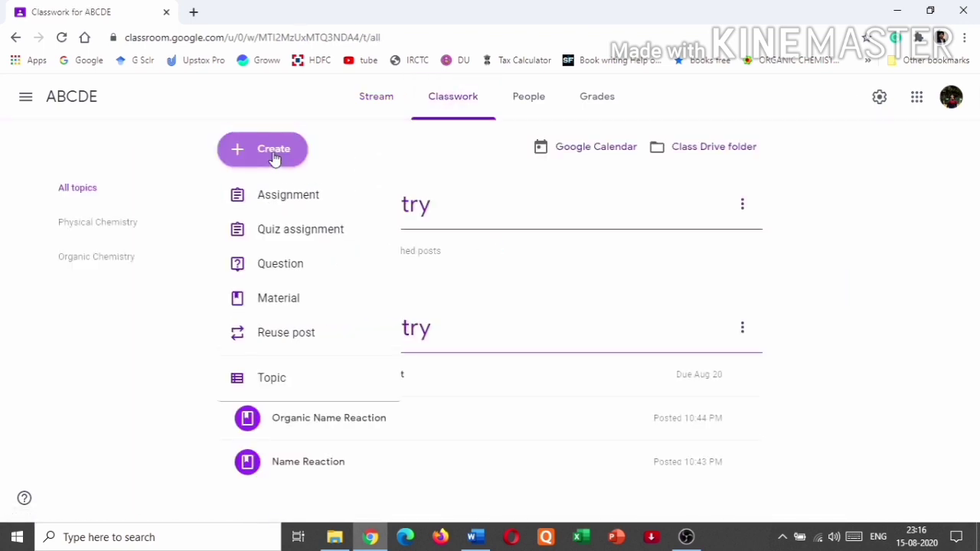
pyautogui.click(291, 239)
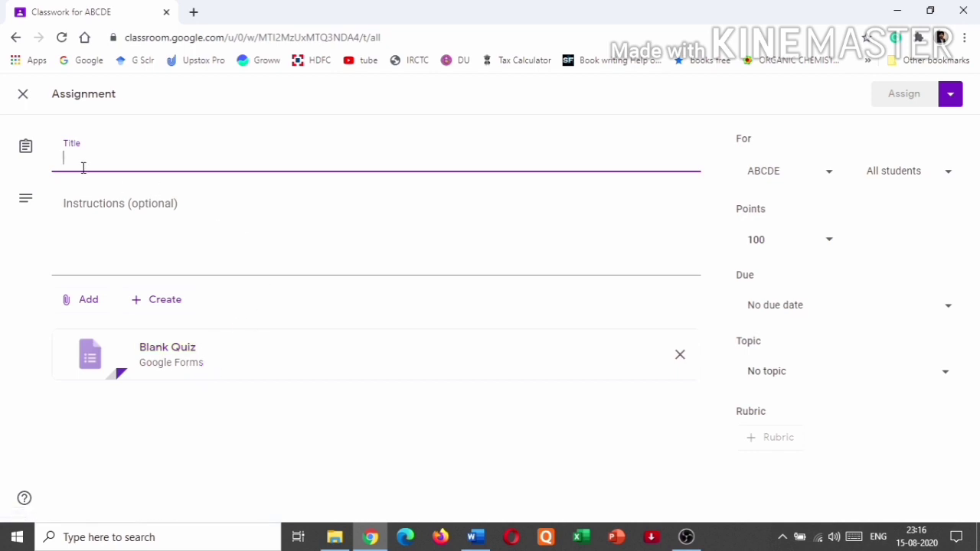
pyautogui.write('Quiz 1')
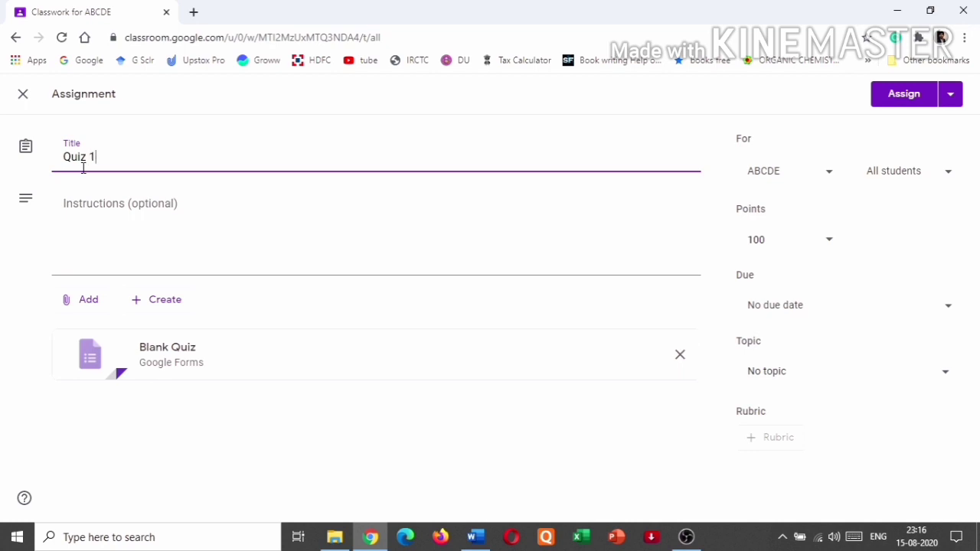
pyautogui.write(' Chem')
# Open the attached Blank Quiz form and enter "Aldol reaction" as its first question, with the multiple choice type
pyautogui.click(168, 354)
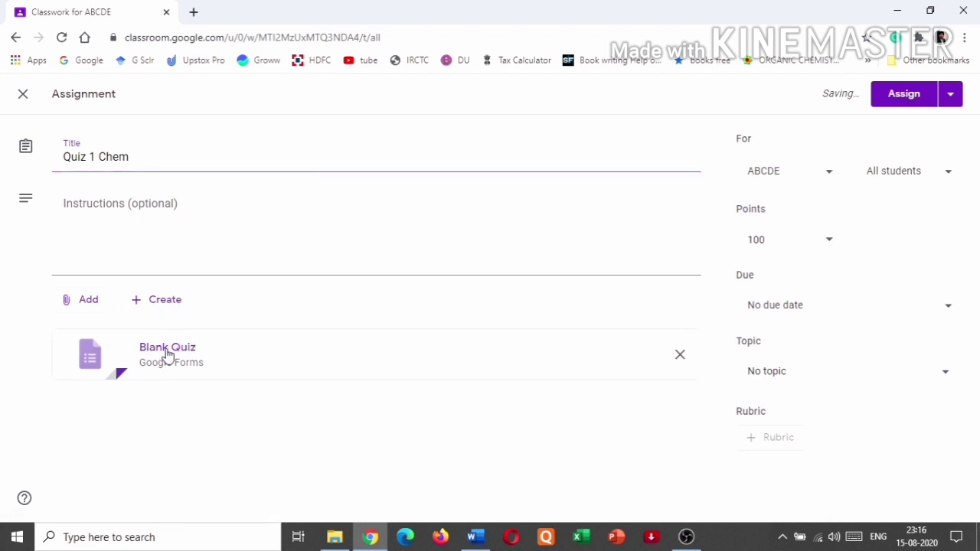
pyautogui.press('BackSpace')
pyautogui.write('A')
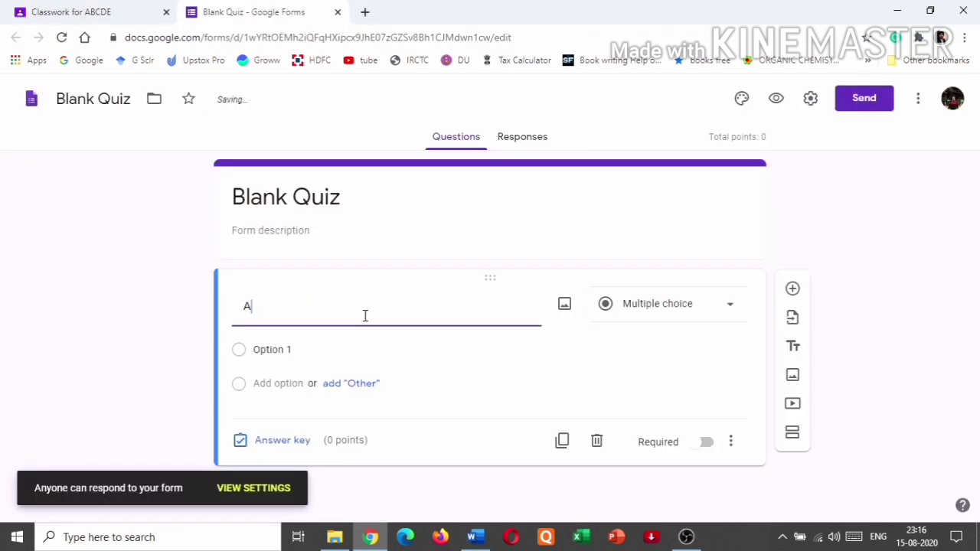
pyautogui.write('ldol reaction')
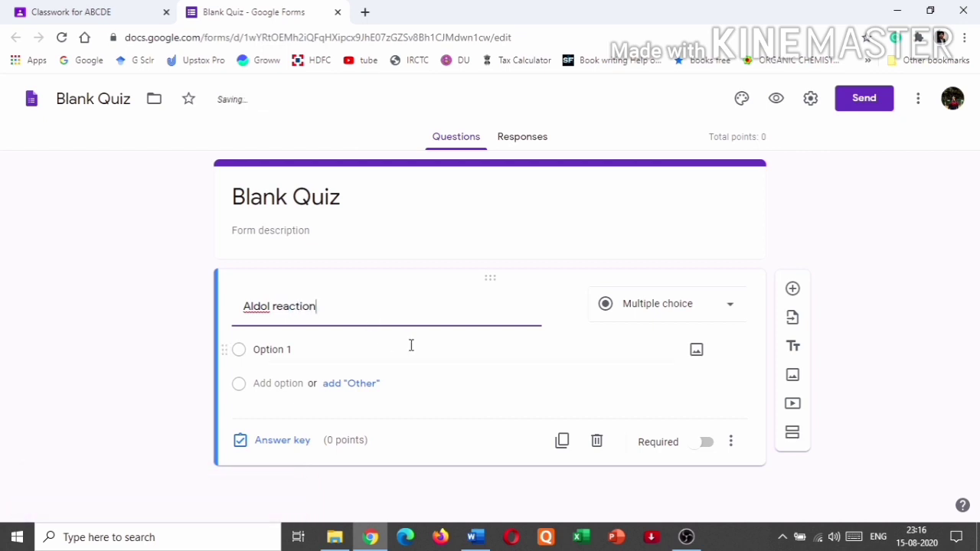
pyautogui.click(733, 308)
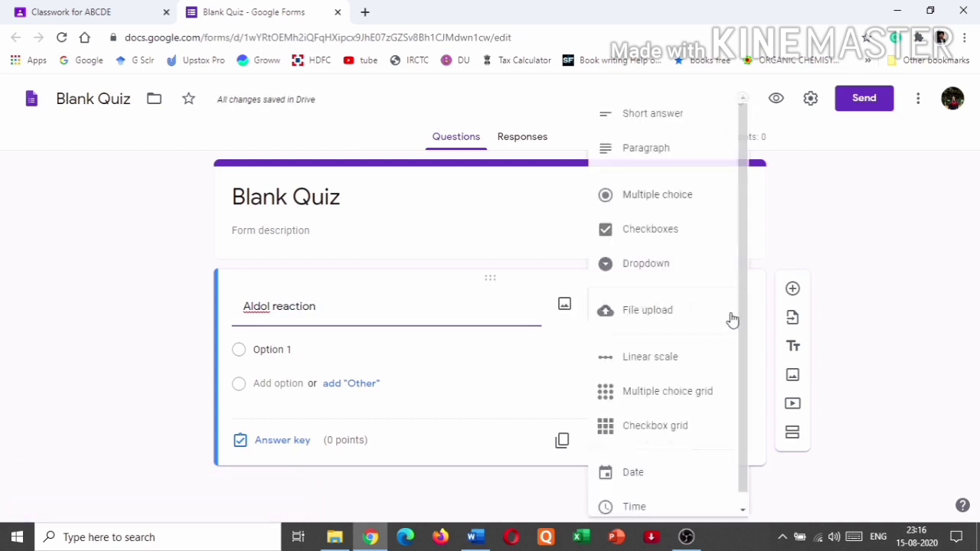
pyautogui.click(678, 200)
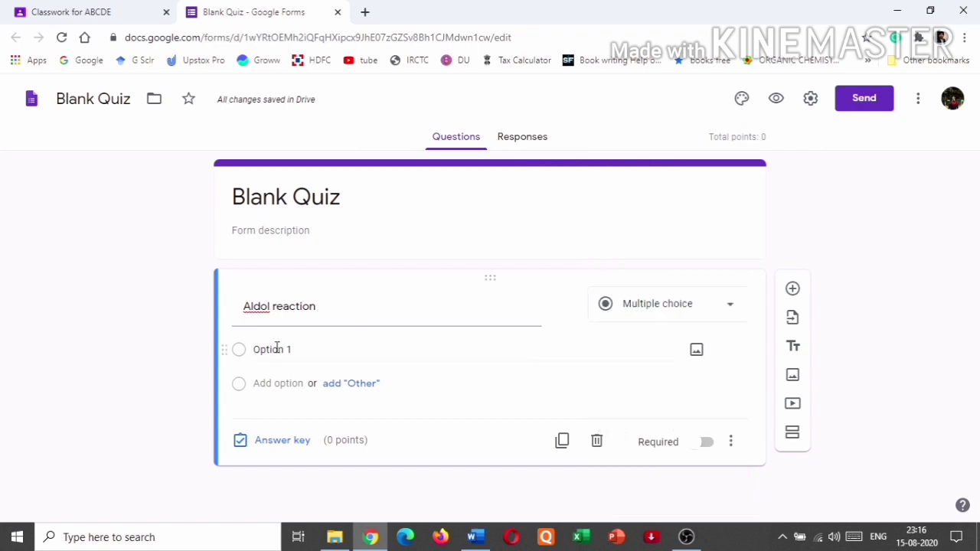
# Give the Aldol reaction question the options "Basic medium", "acidic medium" and "neutral medium", and close the quiz form
pyautogui.click(330, 359)
pyautogui.write('a')
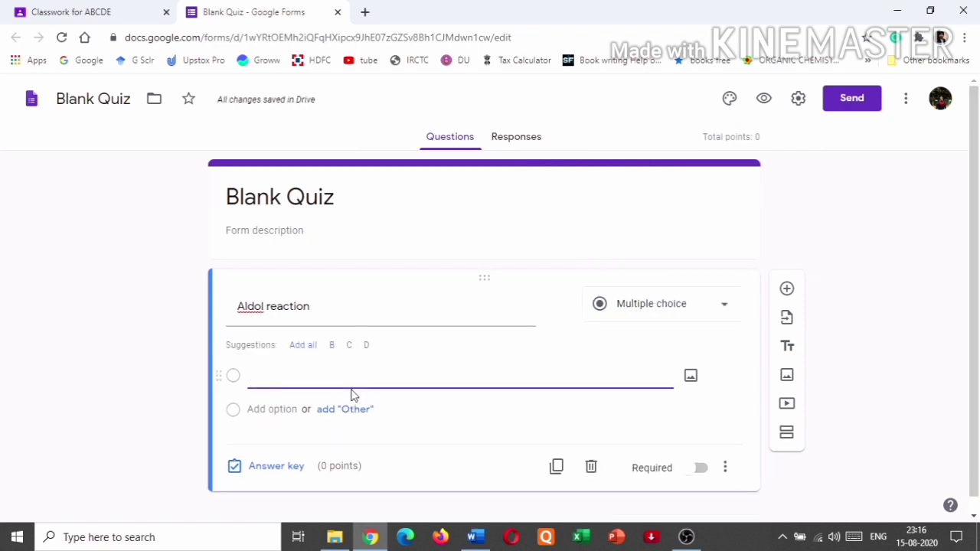
pyautogui.write('asi')
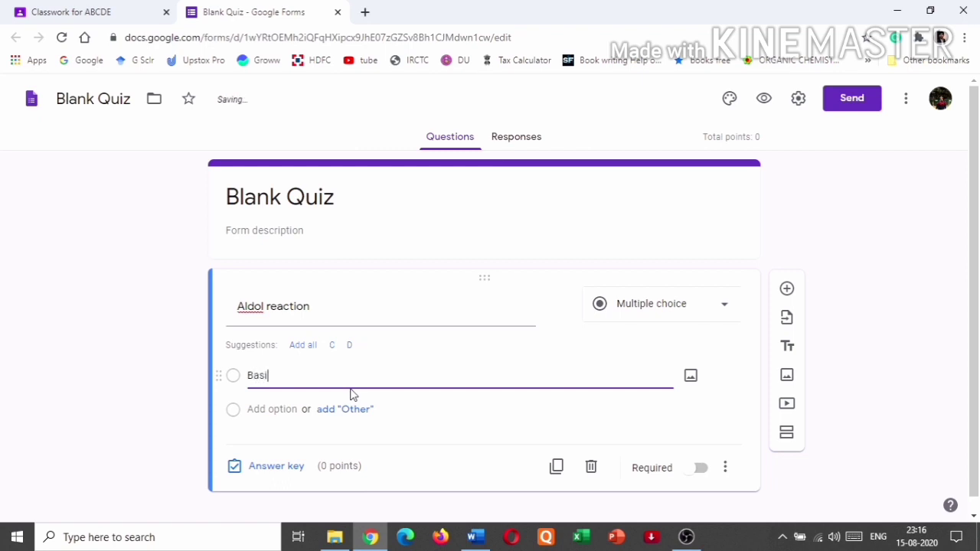
pyautogui.write('c medium')
pyautogui.click(274, 409)
pyautogui.write('aci')
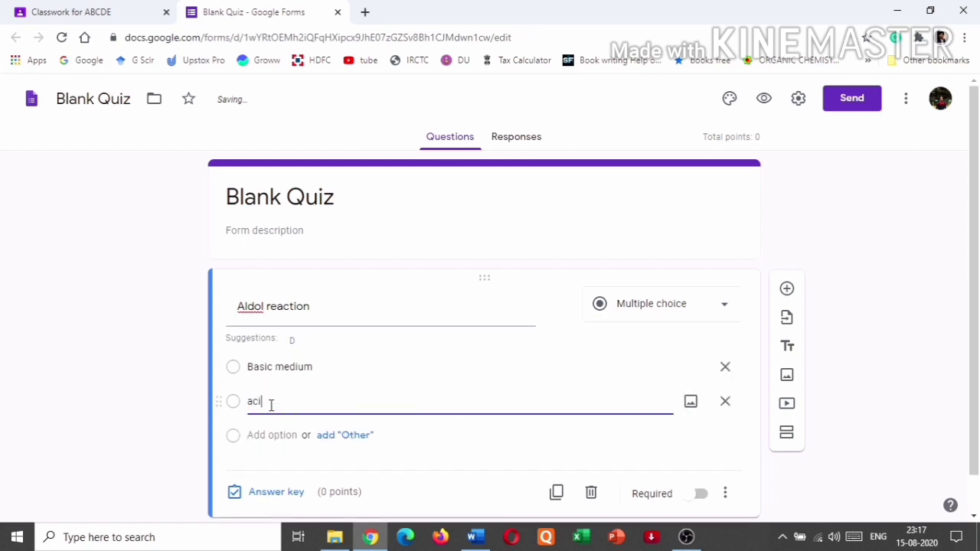
pyautogui.write('dic medium')
pyautogui.click(258, 434)
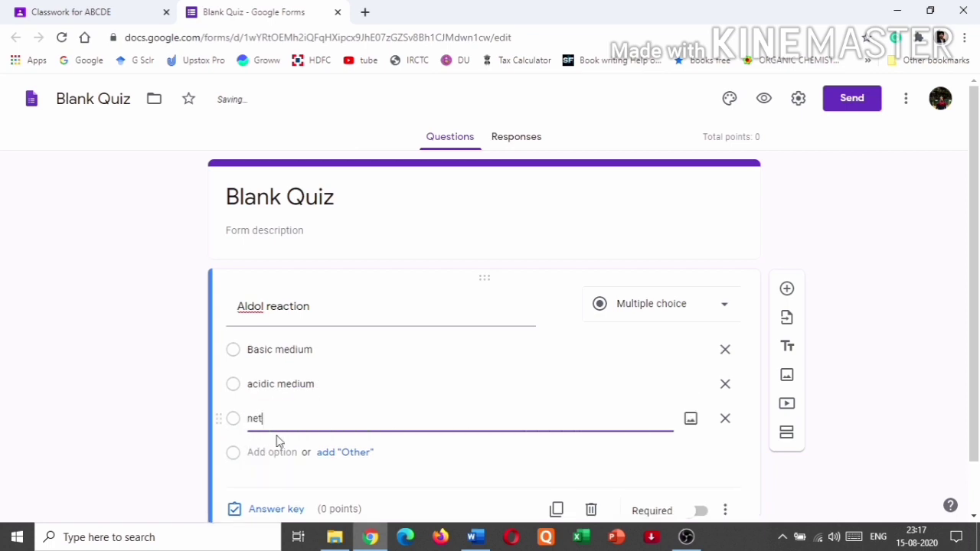
pyautogui.write('netr')
pyautogui.press('BackSpace')
pyautogui.write('tral medium')
pyautogui.scroll(-2, 526, 437)
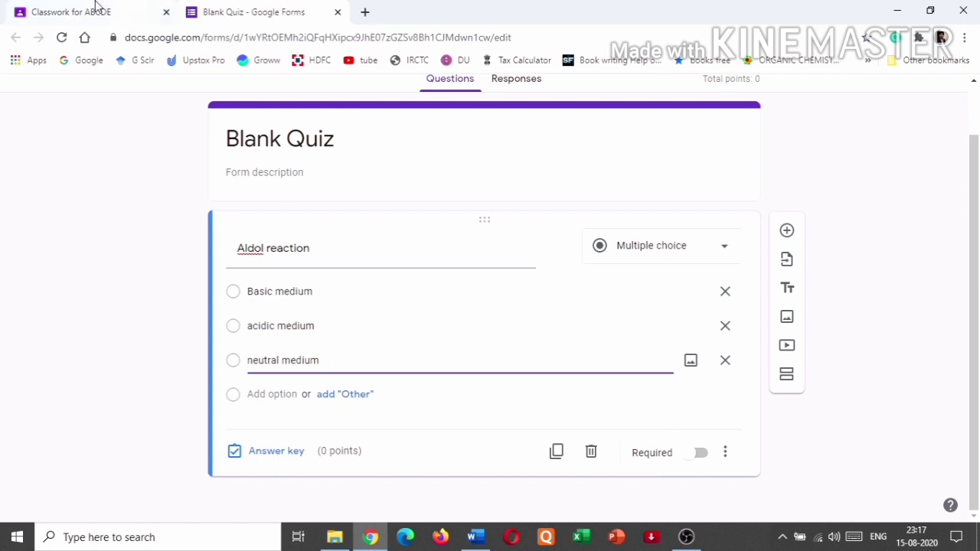
pyautogui.scroll(2, 532, 224)
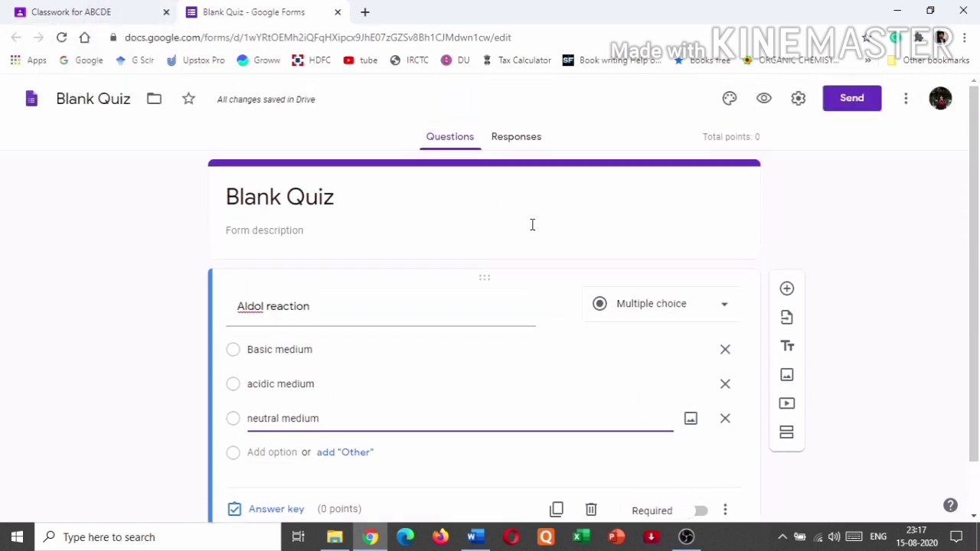
pyautogui.click(337, 13)
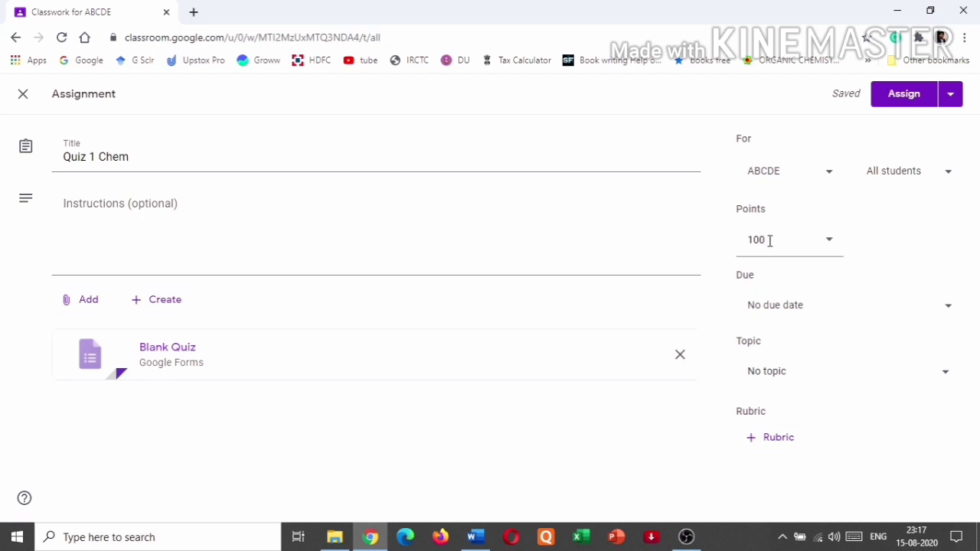
# Set the Quiz 1 Chem assignment to 10 points and its due date to Aug 19, 2020
pyautogui.moveTo(770, 240); pyautogui.dragTo(744, 239)
pyautogui.write('10')
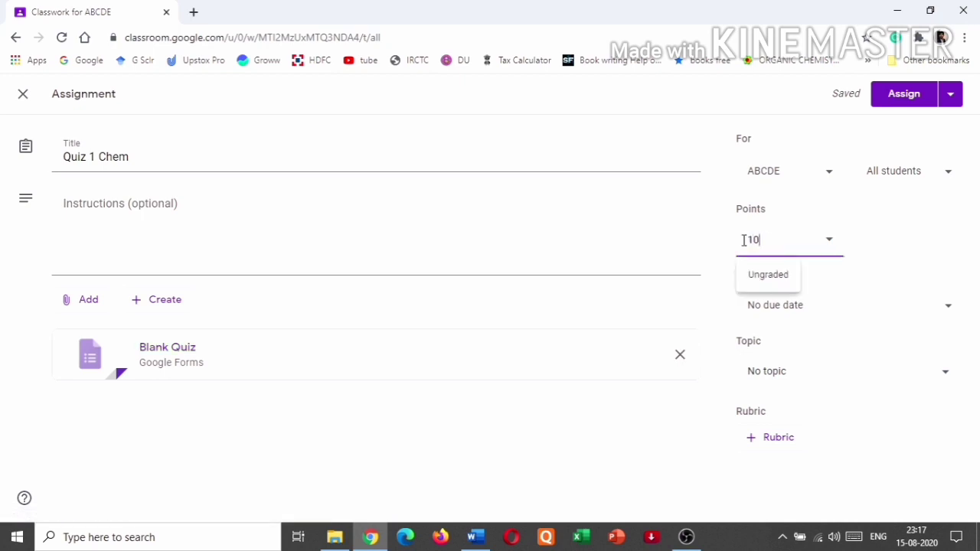
pyautogui.click(908, 252)
pyautogui.click(845, 321)
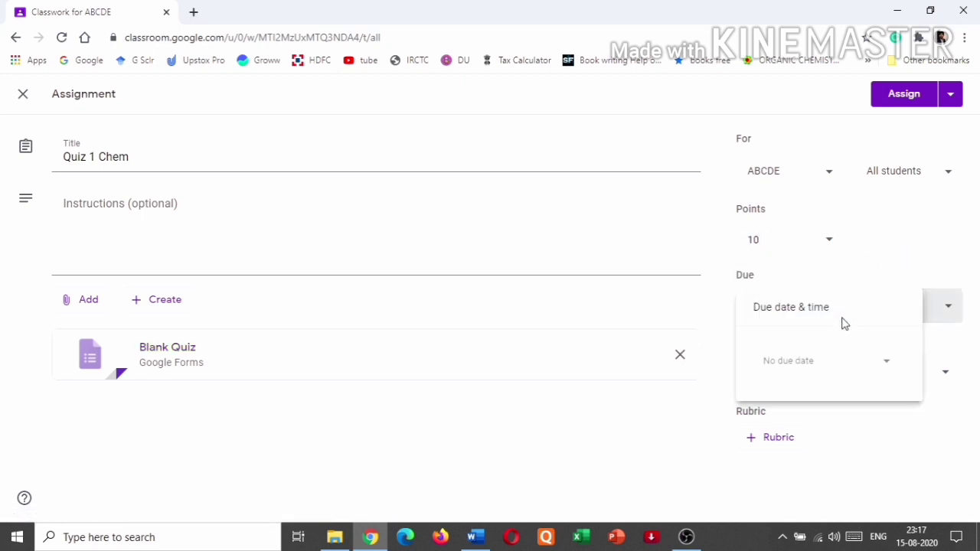
pyautogui.click(826, 367)
pyautogui.click(836, 285)
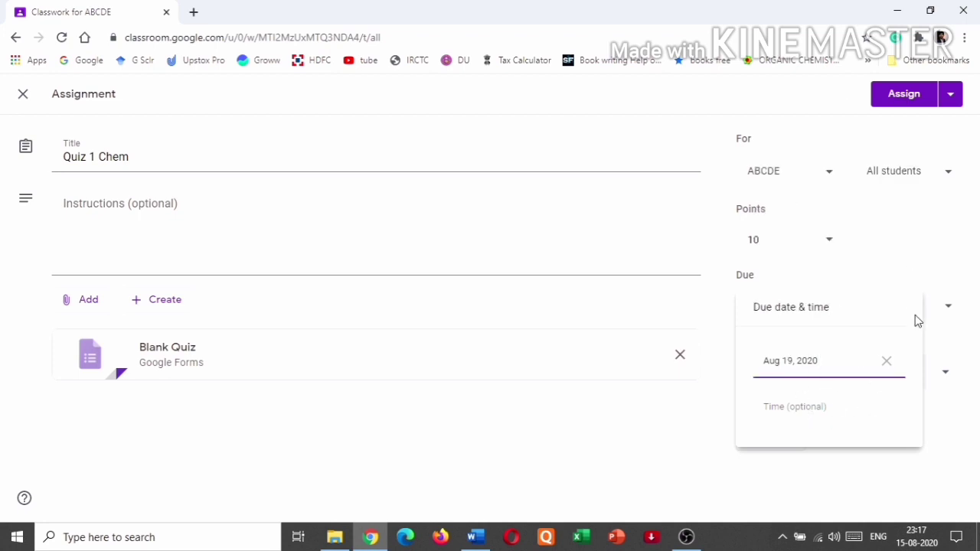
pyautogui.click(943, 221)
# File Quiz 1 Chem under the Organic Chemistry topic and assign it to all students in ABCDE
pyautogui.click(878, 372)
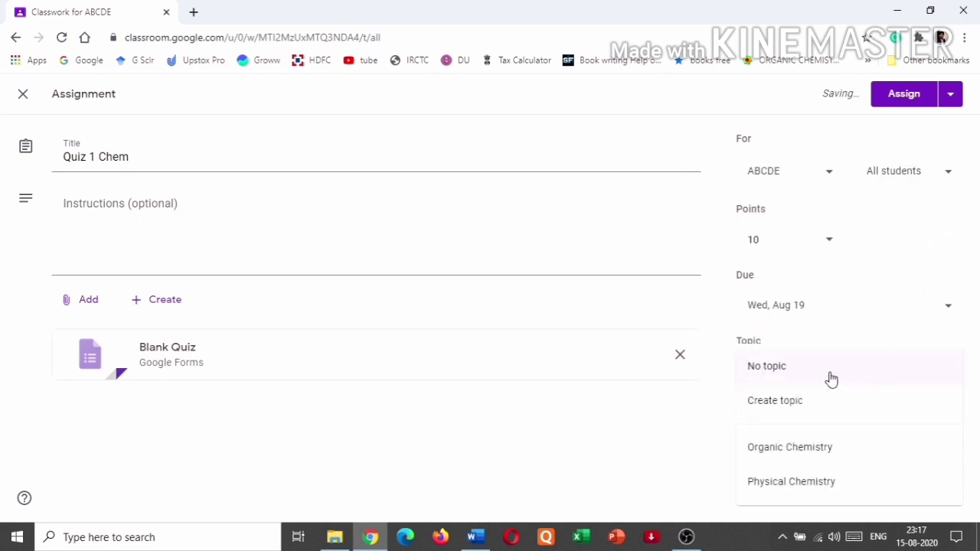
pyautogui.click(868, 457)
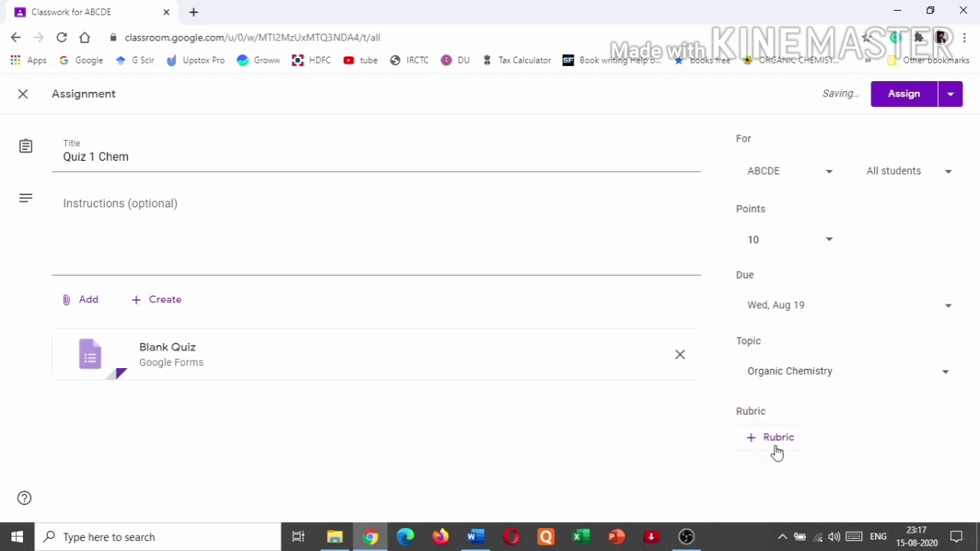
pyautogui.click(949, 95)
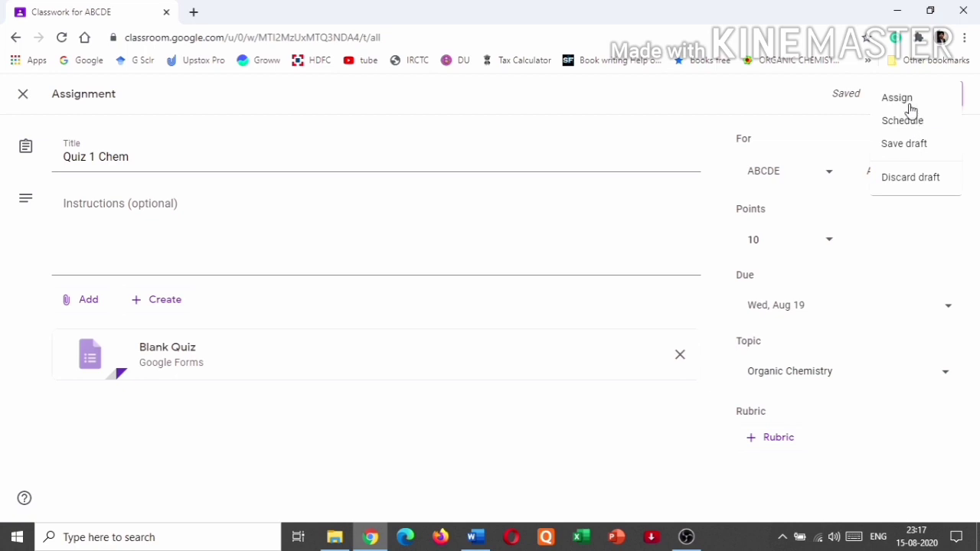
pyautogui.click(818, 116)
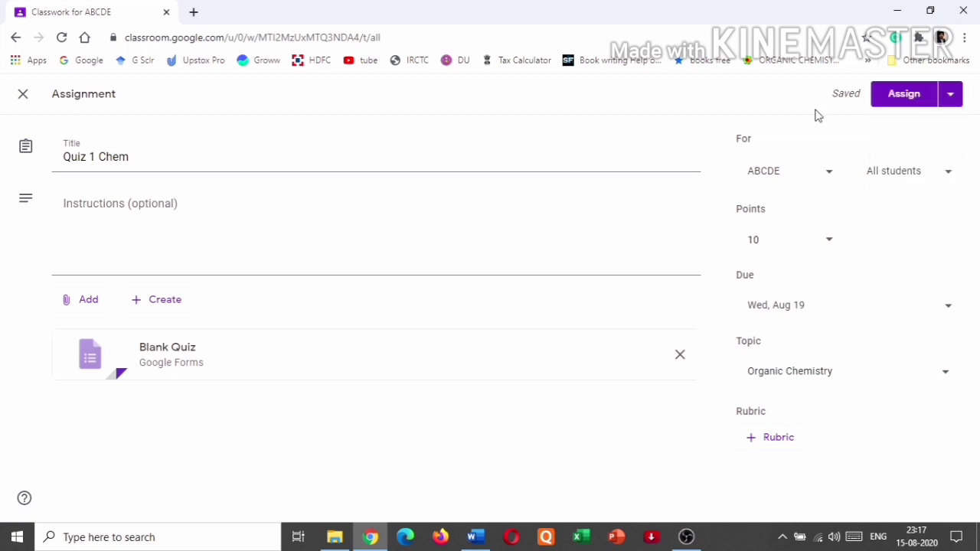
pyautogui.click(909, 99)
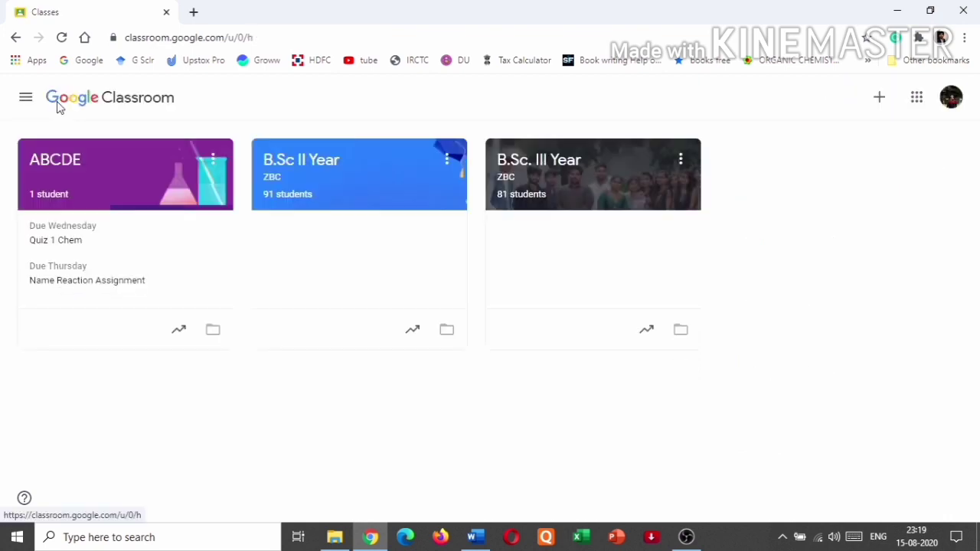
# Open the ABCDE class and look through the posts in its stream
pyautogui.click(102, 196)
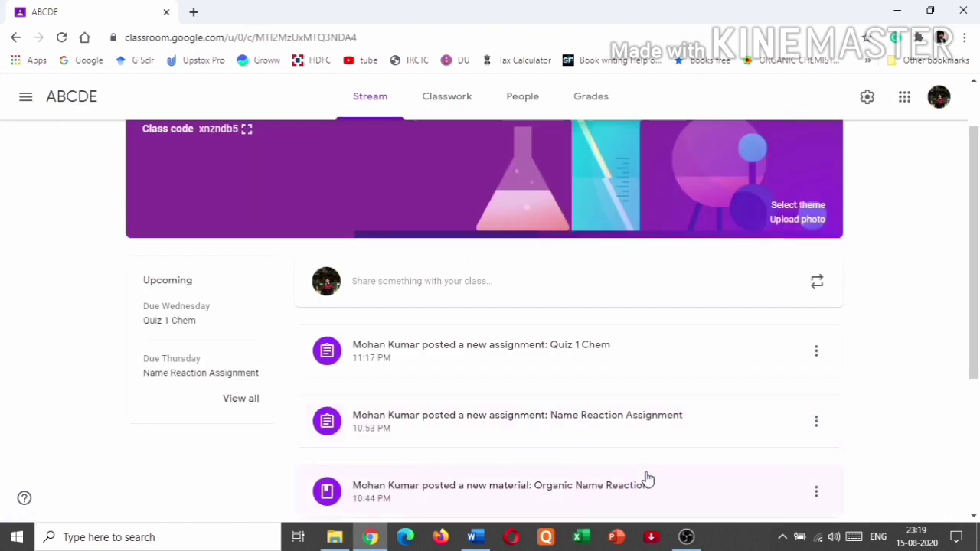
pyautogui.scroll(-2, 645, 477)
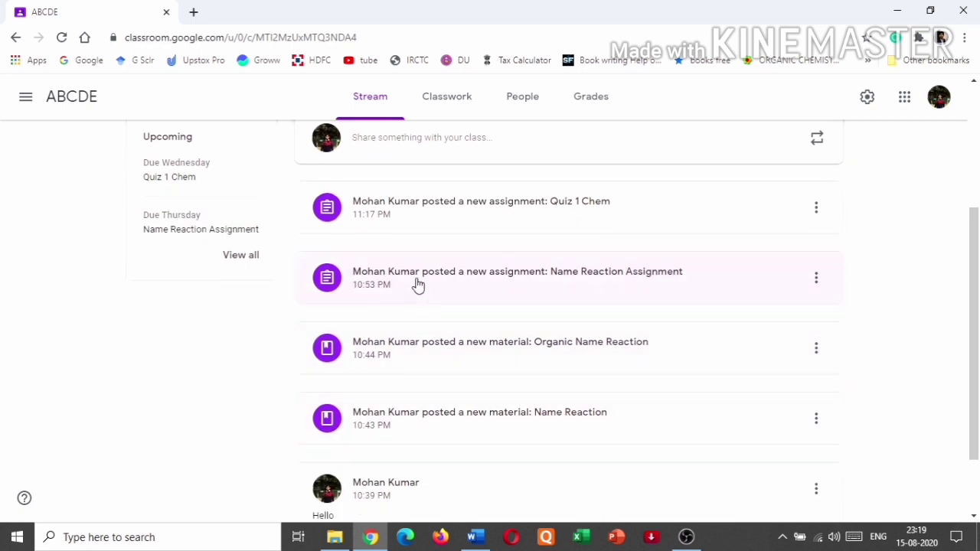
# Open the student work of Name Reaction Assignment from the classwork and copy all grades to Google Sheets
pyautogui.click(448, 99)
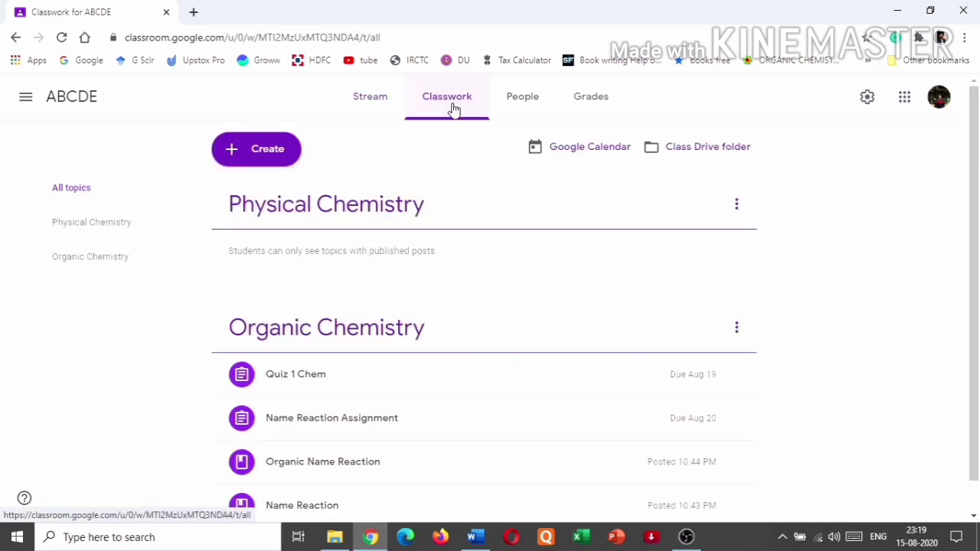
pyautogui.click(402, 425)
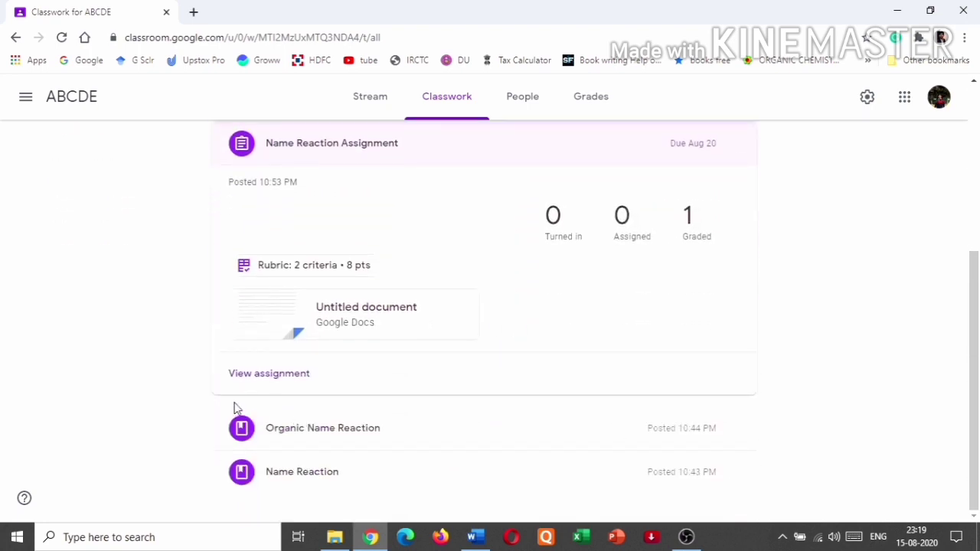
pyautogui.click(263, 375)
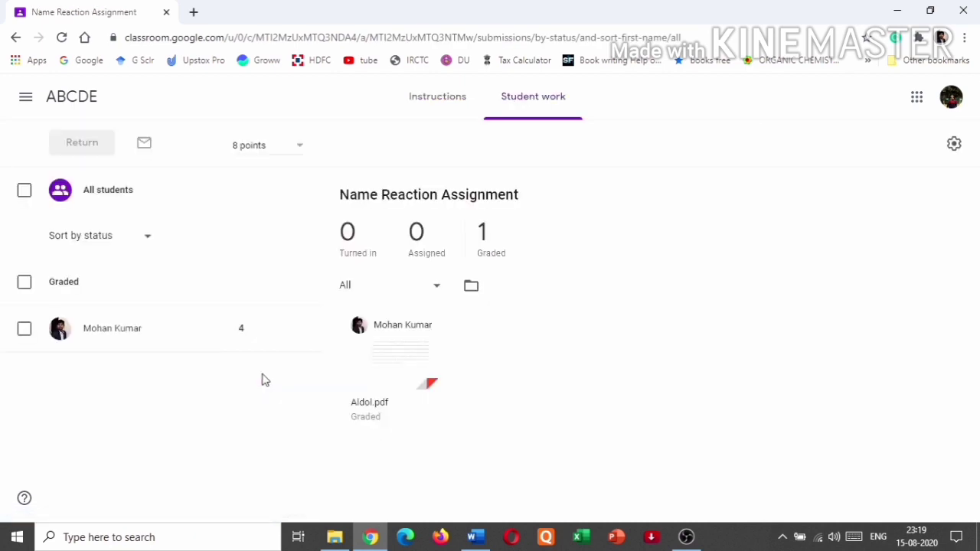
pyautogui.click(954, 145)
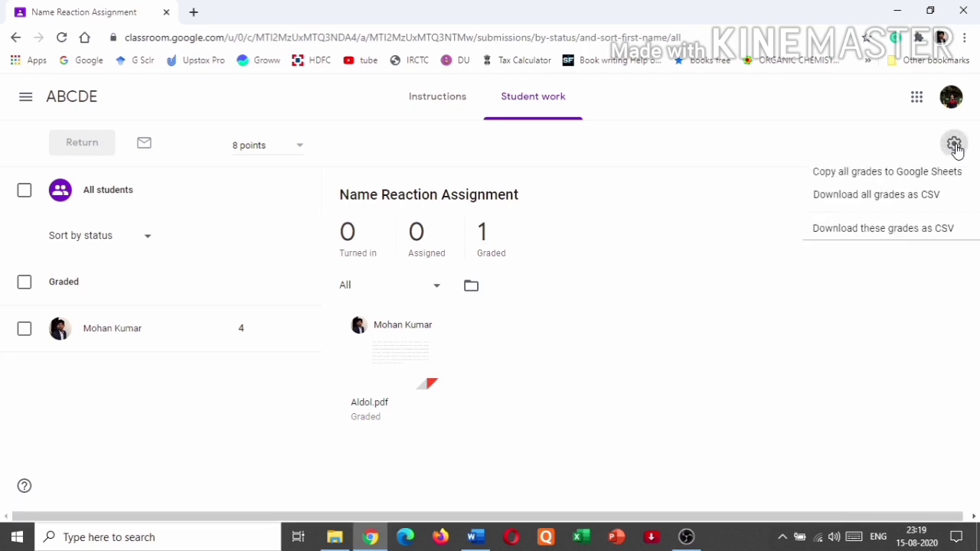
pyautogui.click(846, 183)
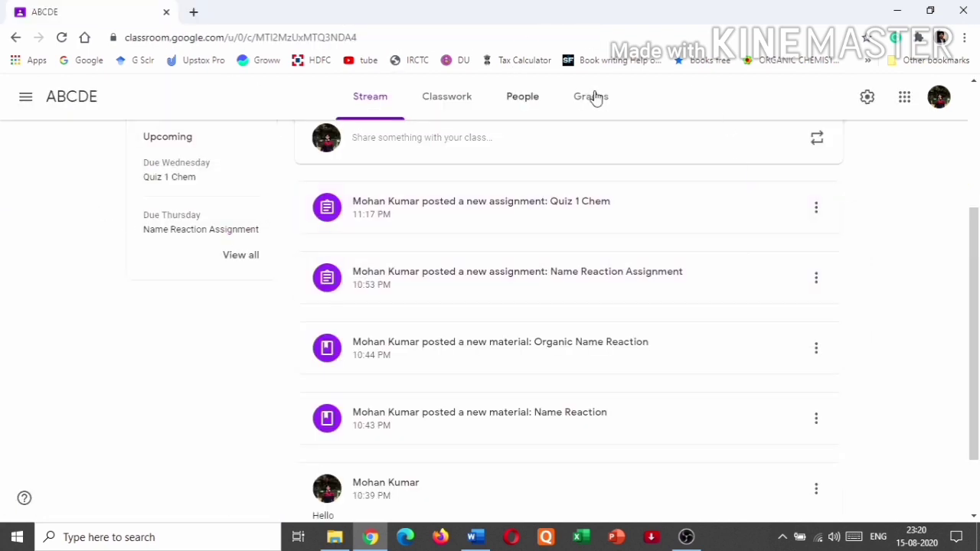
# Invite a co-teacher to the ABCDE class by searching for the person's name and choosing the matching e-mail account
pyautogui.click(527, 109)
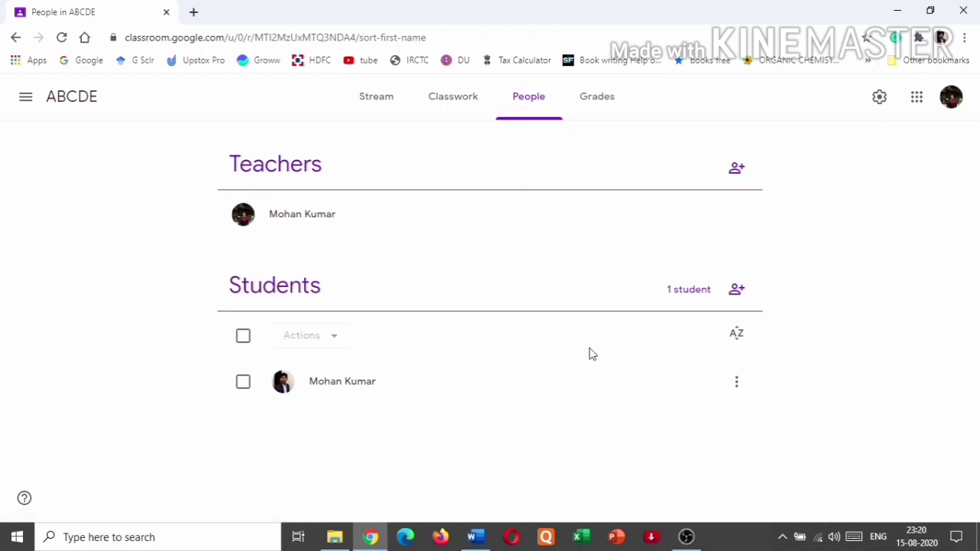
pyautogui.click(738, 173)
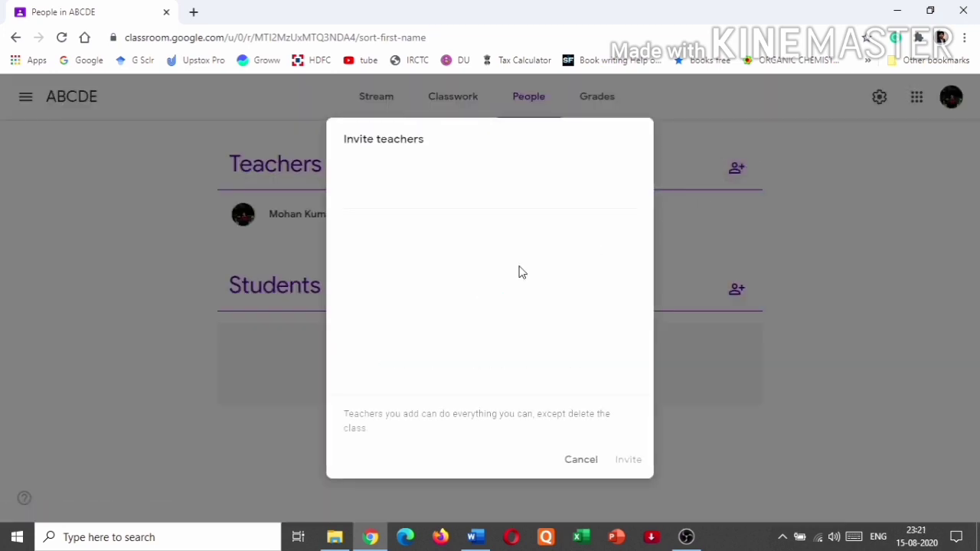
pyautogui.write('kumar')
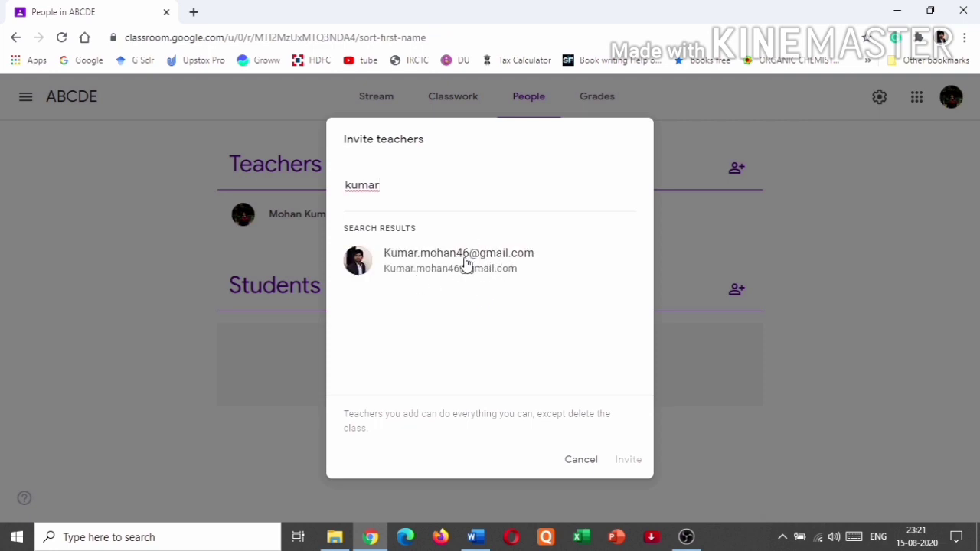
pyautogui.click(466, 264)
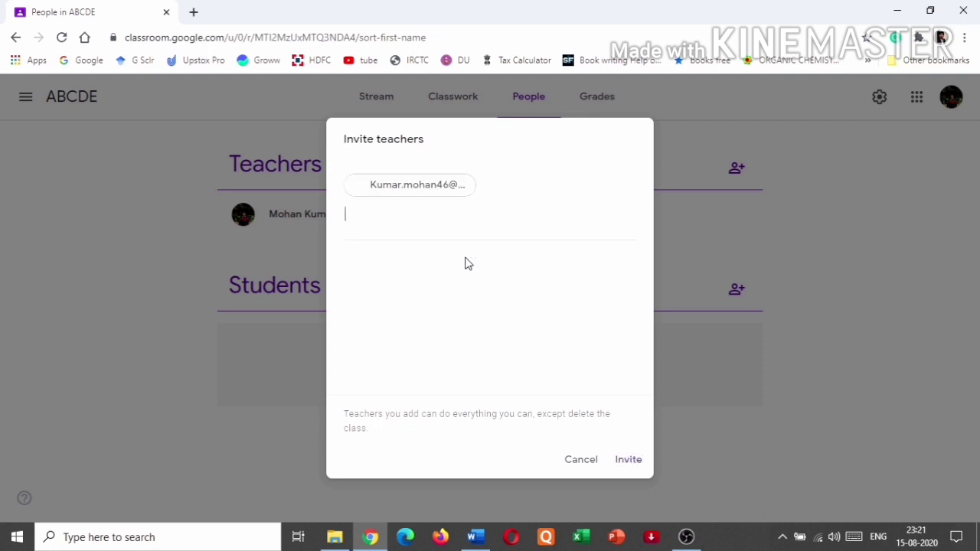
pyautogui.click(628, 462)
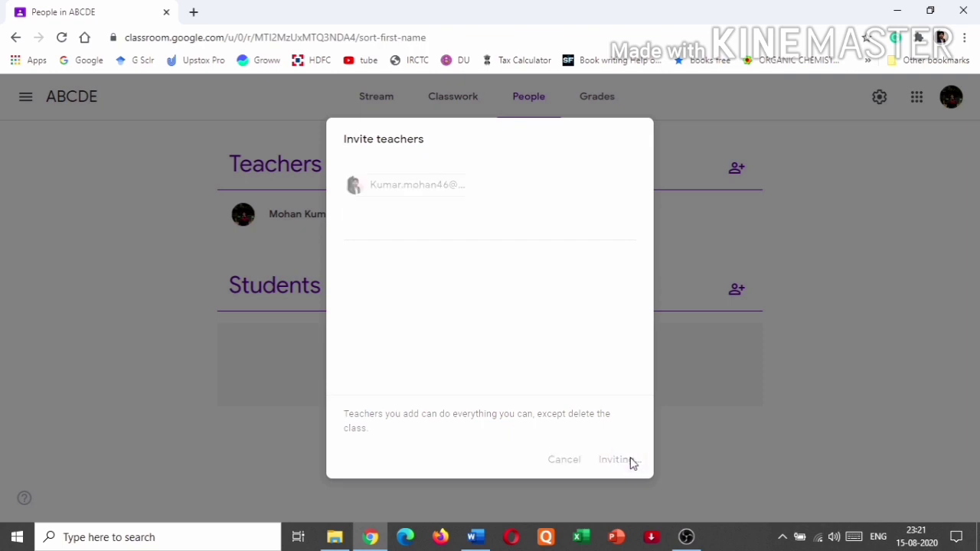